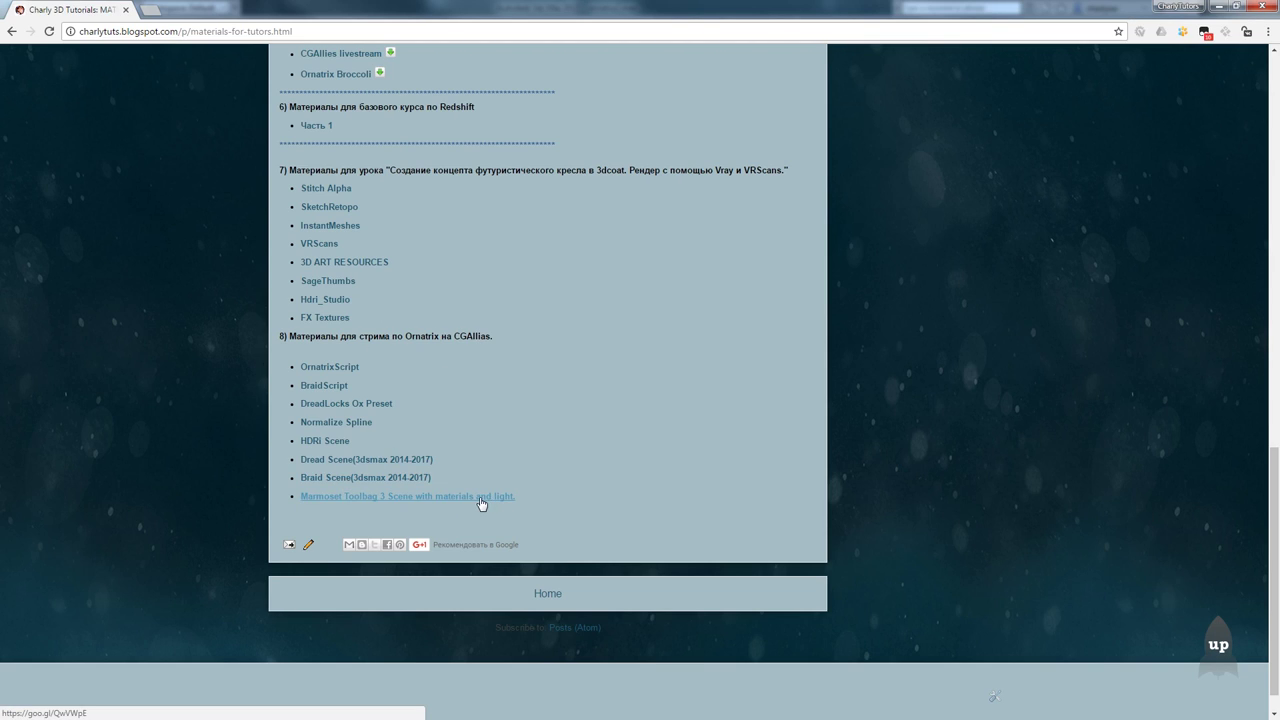
Look through the course material links on the MATERIALS4TUTS page, including the Ornatrix sections
{"action": "scroll", "coordinate": [530, 420], "scroll_direction": "up", "scroll_amount": 4}
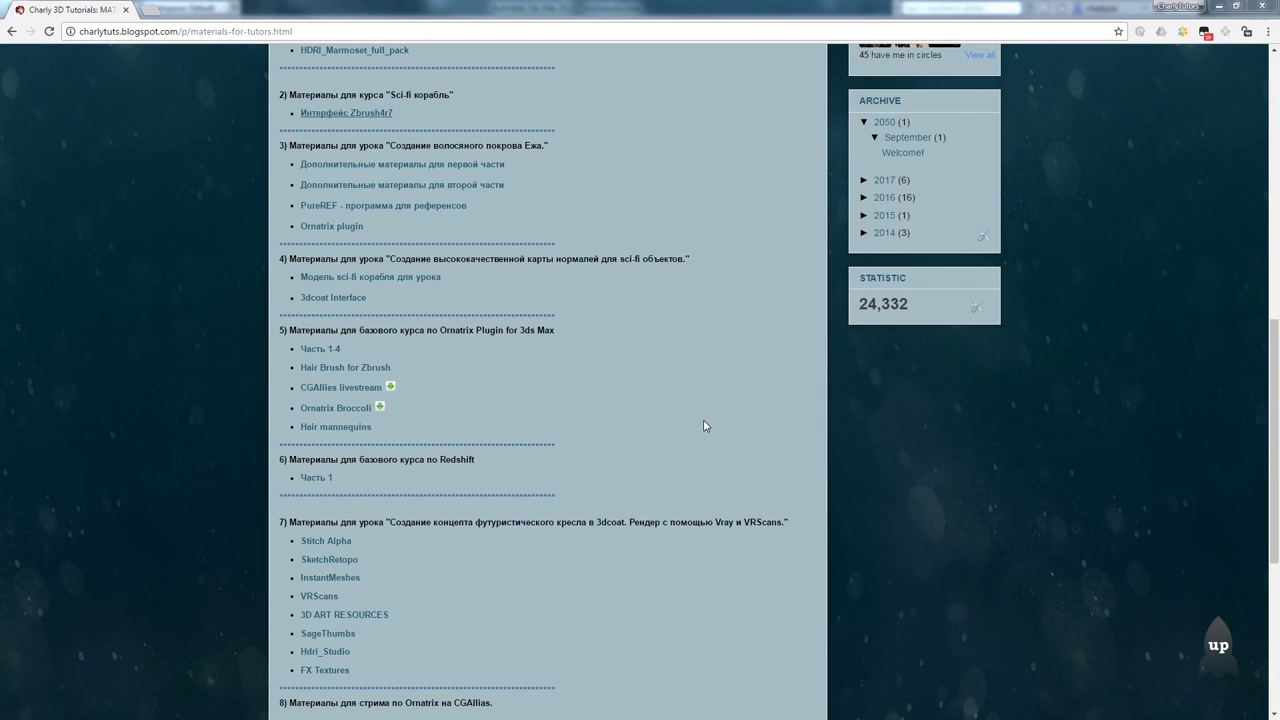
{"action": "scroll", "coordinate": [725, 445], "scroll_direction": "up", "scroll_amount": 4}
{"action": "scroll", "coordinate": [727, 448], "scroll_direction": "up", "scroll_amount": 4}
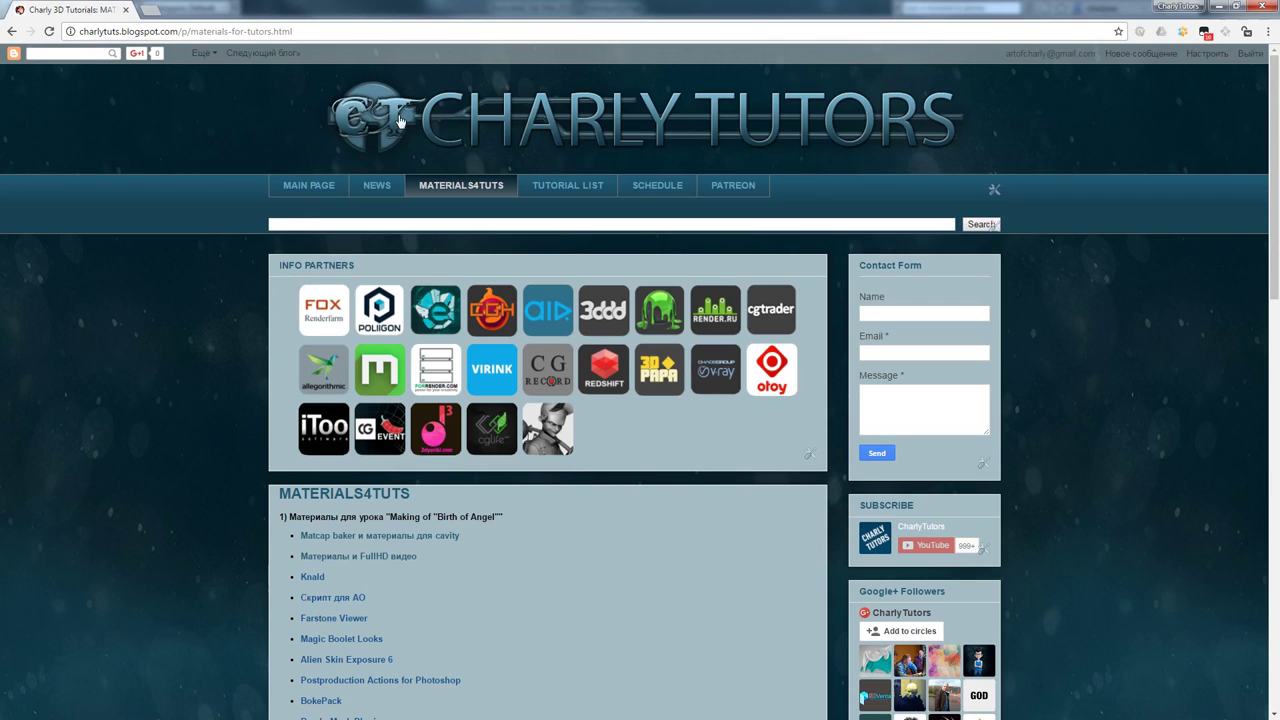
{"action": "scroll", "coordinate": [591, 373], "scroll_direction": "down", "scroll_amount": 3}
{"action": "scroll", "coordinate": [591, 373], "scroll_direction": "down", "scroll_amount": 4}
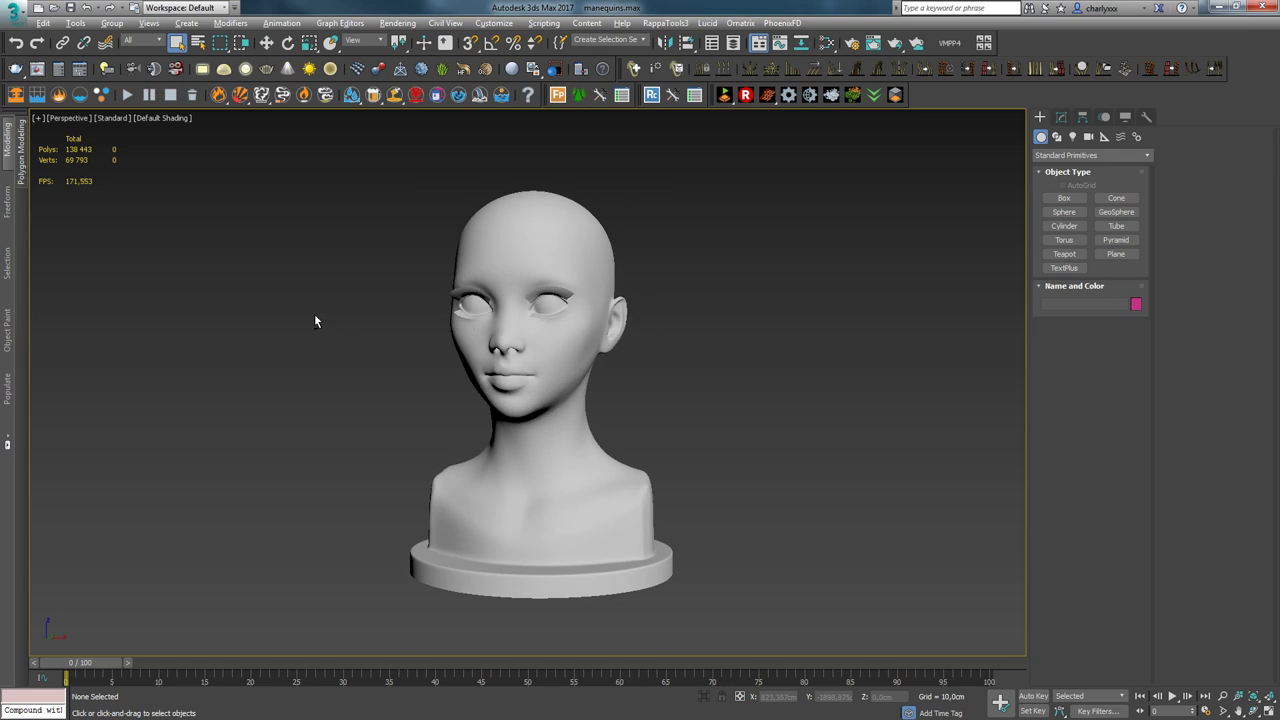
Switch to 3ds Max and examine the female mannequin head from several angles, including the eyes and eyelashes
{"action": "middle_click_drag", "start_coordinate": [314, 320], "coordinate": [414, 326], "text": "alt"}
{"action": "scroll", "coordinate": [625, 333], "scroll_direction": "up", "scroll_amount": 3}
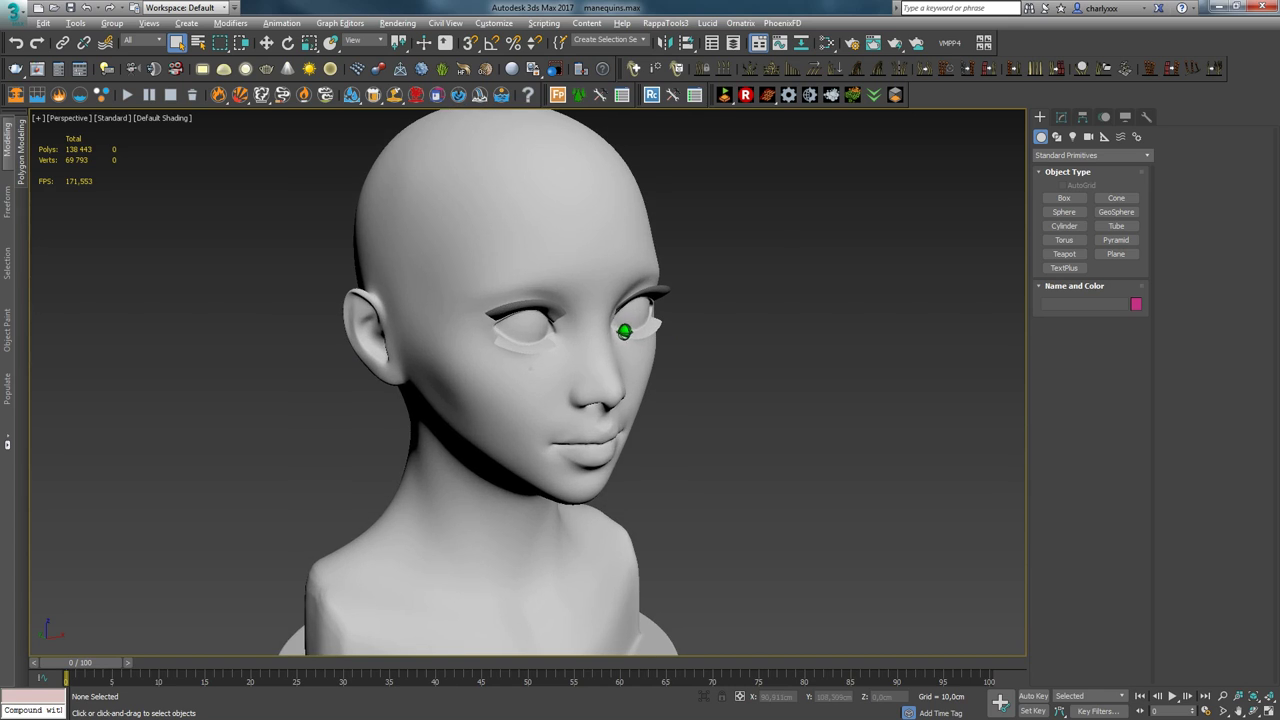
{"action": "left_click", "coordinate": [645, 325]}
{"action": "middle_click_drag", "start_coordinate": [651, 323], "coordinate": [606, 374], "text": "alt"}
{"action": "scroll", "coordinate": [609, 364], "scroll_direction": "down", "scroll_amount": 3}
{"action": "left_click", "coordinate": [742, 397]}
Hide the woman layer, show the man layer, and inspect the scalp areas of the mannequin heads
{"action": "left_click", "coordinate": [734, 43]}
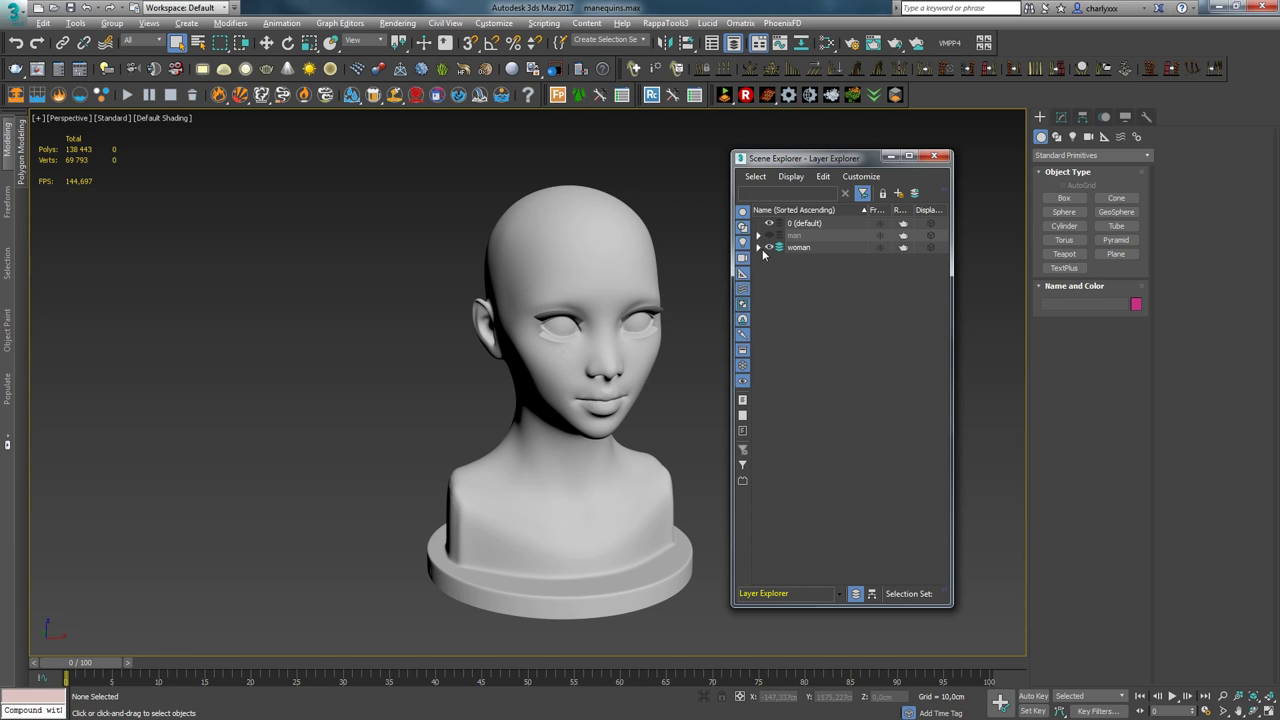
{"action": "left_click", "coordinate": [769, 247]}
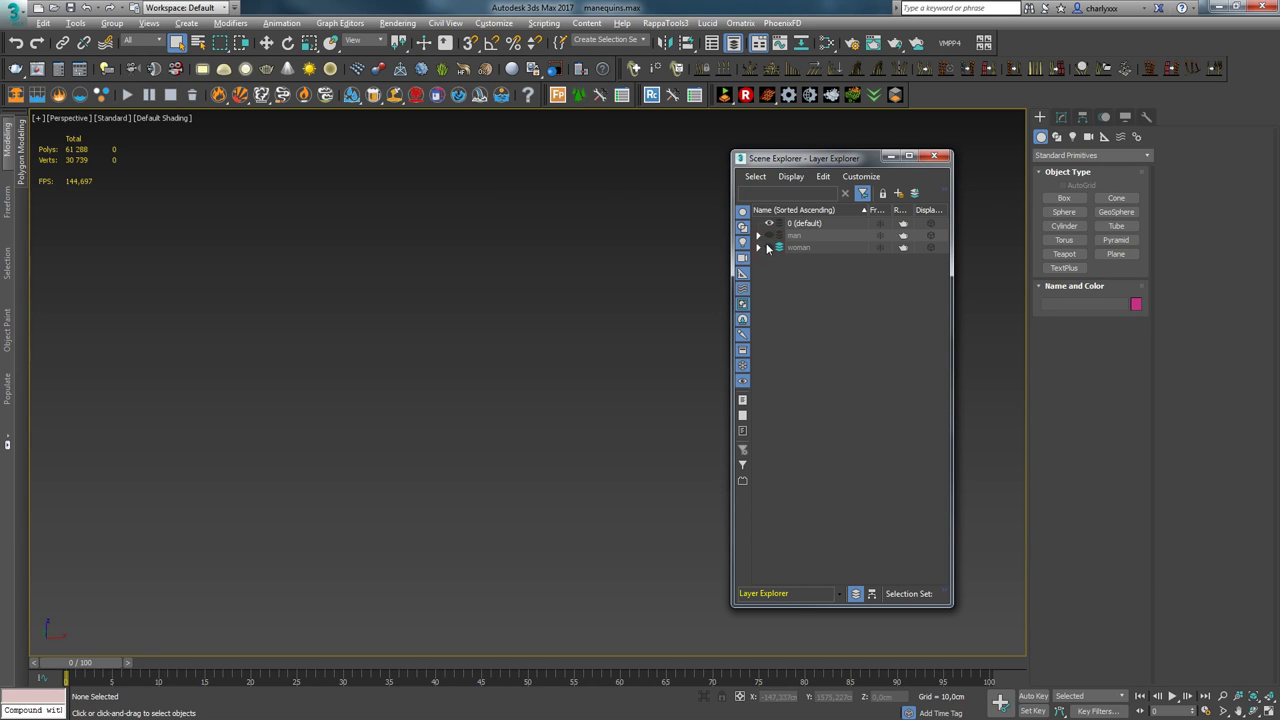
{"action": "left_click", "coordinate": [769, 235]}
{"action": "middle_click_drag", "start_coordinate": [277, 403], "coordinate": [900, 352], "text": "alt"}
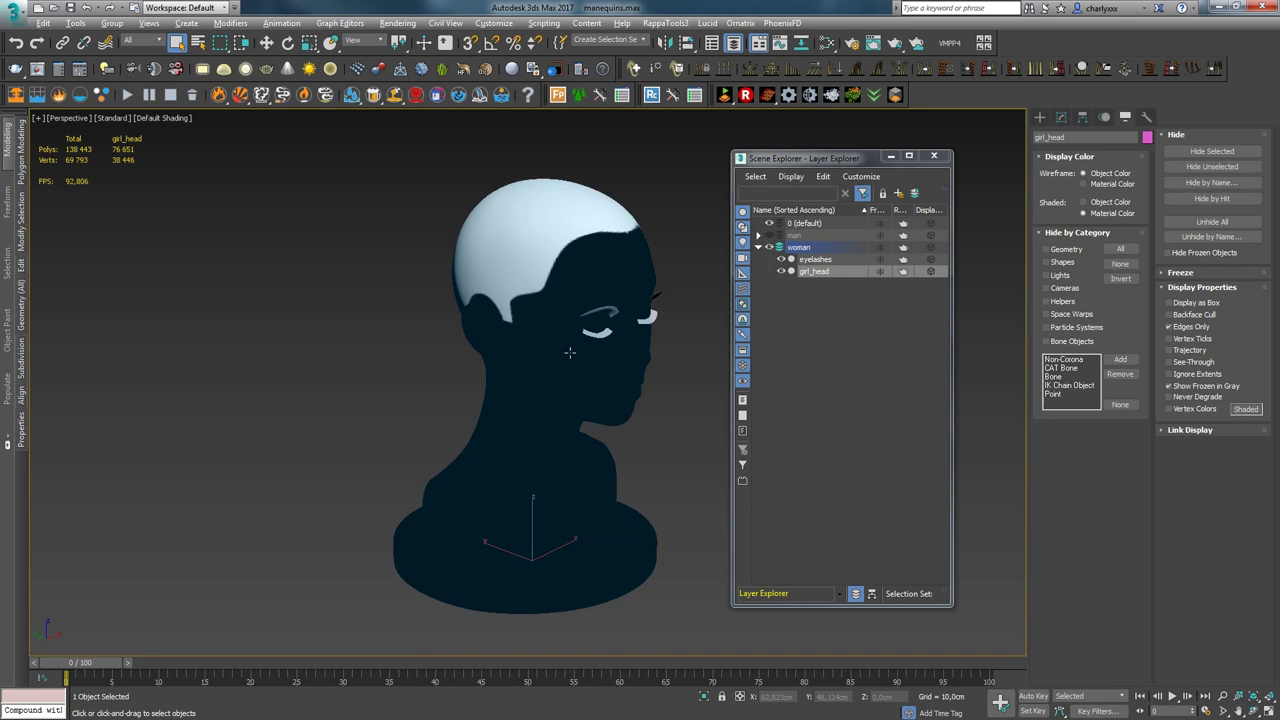
{"action": "mouse_move", "coordinate": [560, 345]}
{"action": "middle_mouse_down", "text": "alt"}
{"action": "mouse_move", "coordinate": [672, 343]}
{"action": "mouse_move", "coordinate": [480, 330]}
{"action": "mouse_move", "coordinate": [536, 319]}
{"action": "mouse_move", "coordinate": [546, 334]}
{"action": "middle_mouse_up", "text": "alt"}
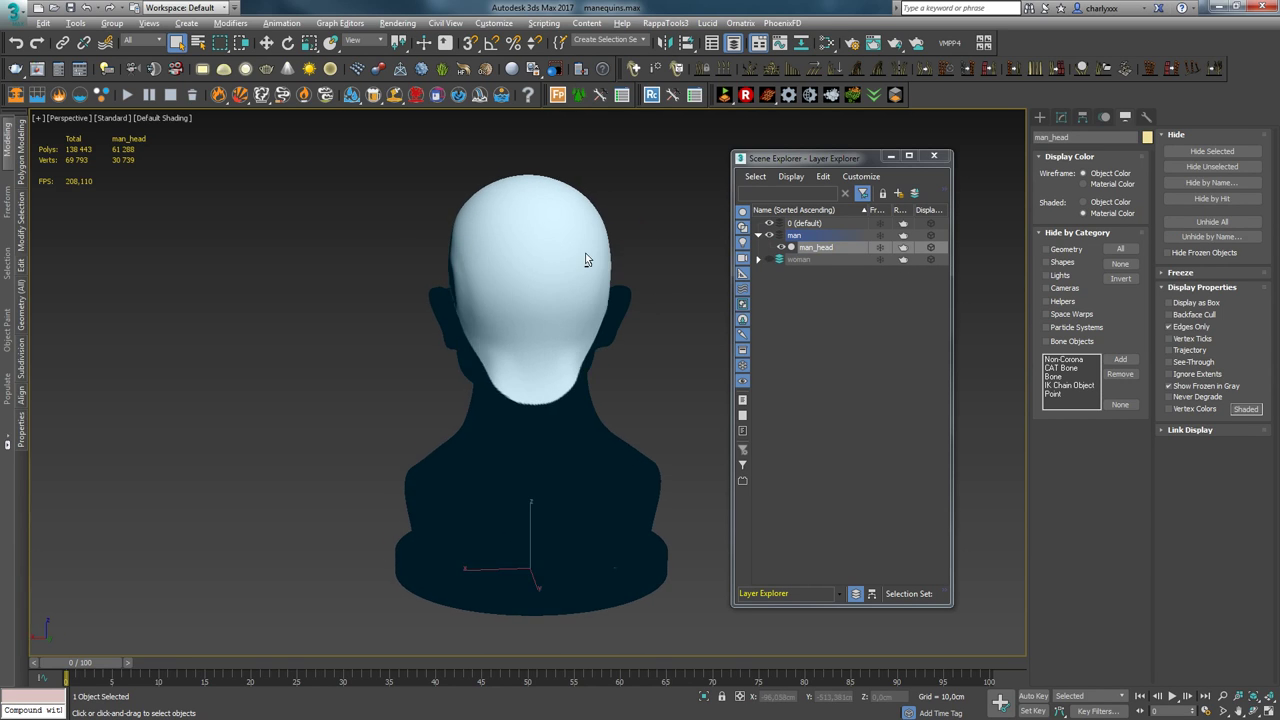
{"action": "middle_click_drag", "start_coordinate": [586, 255], "coordinate": [594, 354], "text": "alt"}
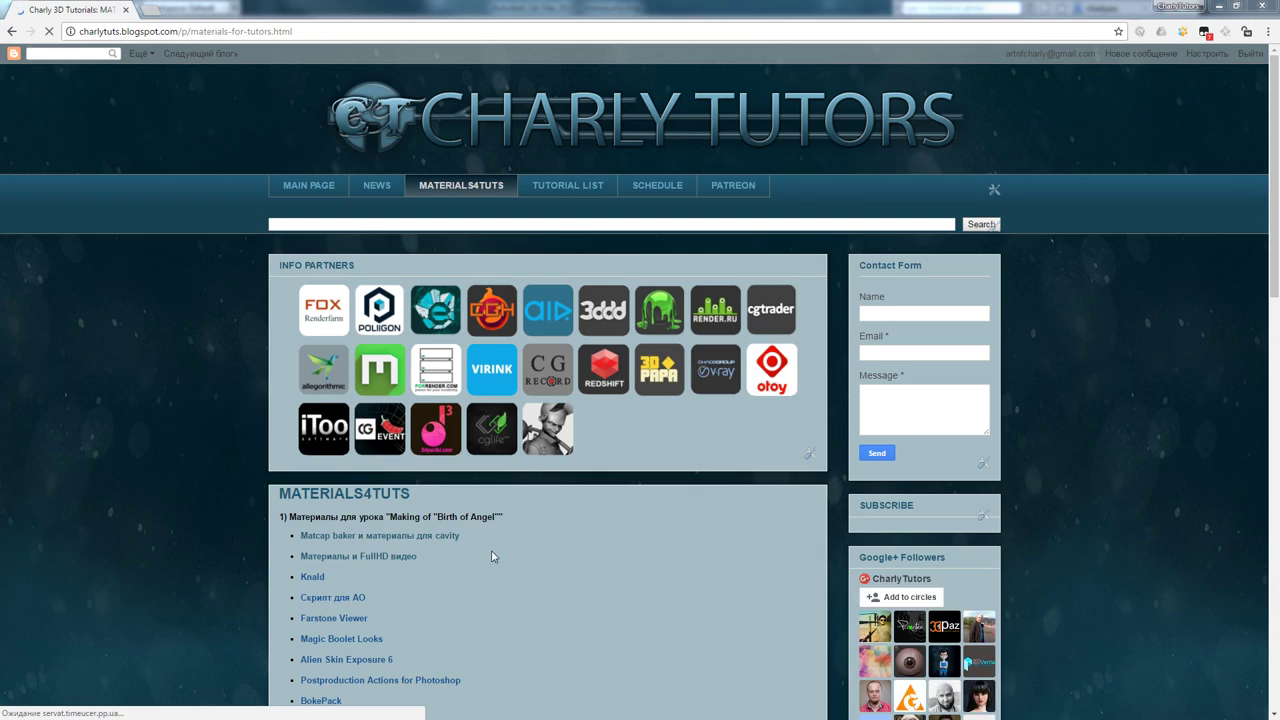
Switch to the MATERIALS4TUTS page and open the Hair Reference link of the Ornatrix basic course in a new tab
{"action": "scroll", "coordinate": [717, 474], "scroll_direction": "down", "scroll_amount": 4}
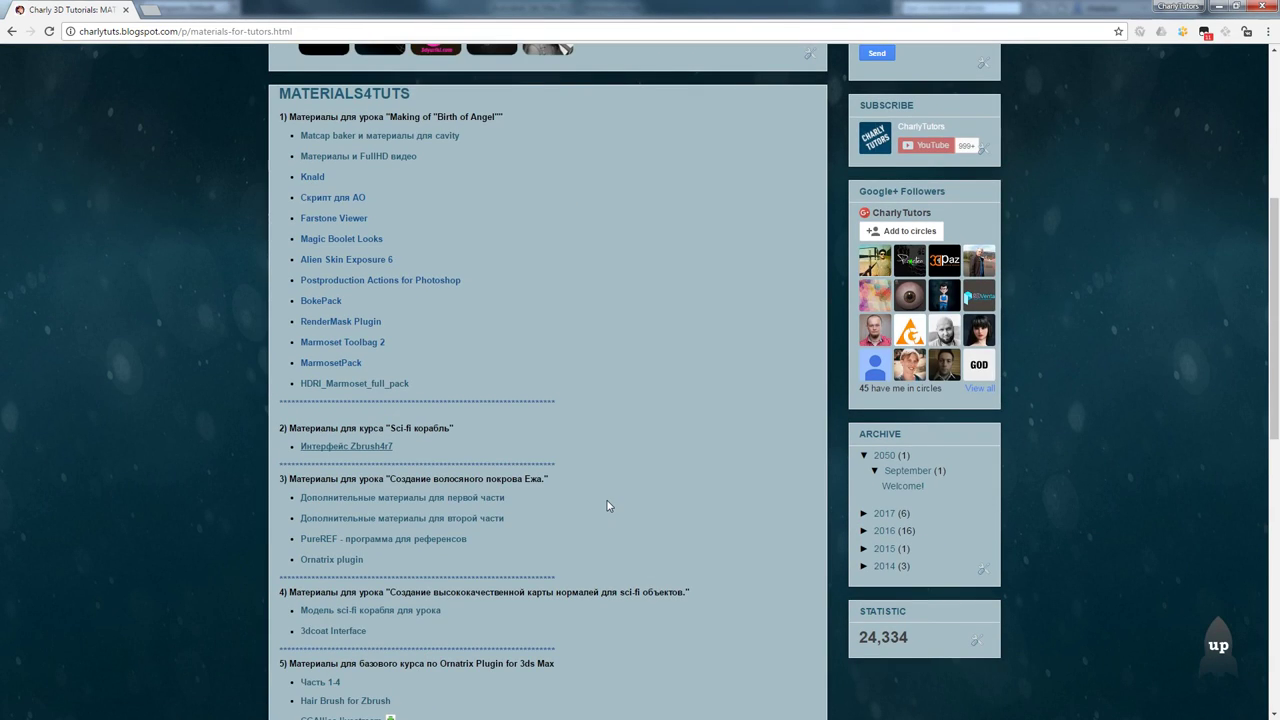
{"action": "scroll", "coordinate": [634, 354], "scroll_direction": "up", "scroll_amount": 3}
{"action": "scroll", "coordinate": [624, 376], "scroll_direction": "down", "scroll_amount": 6}
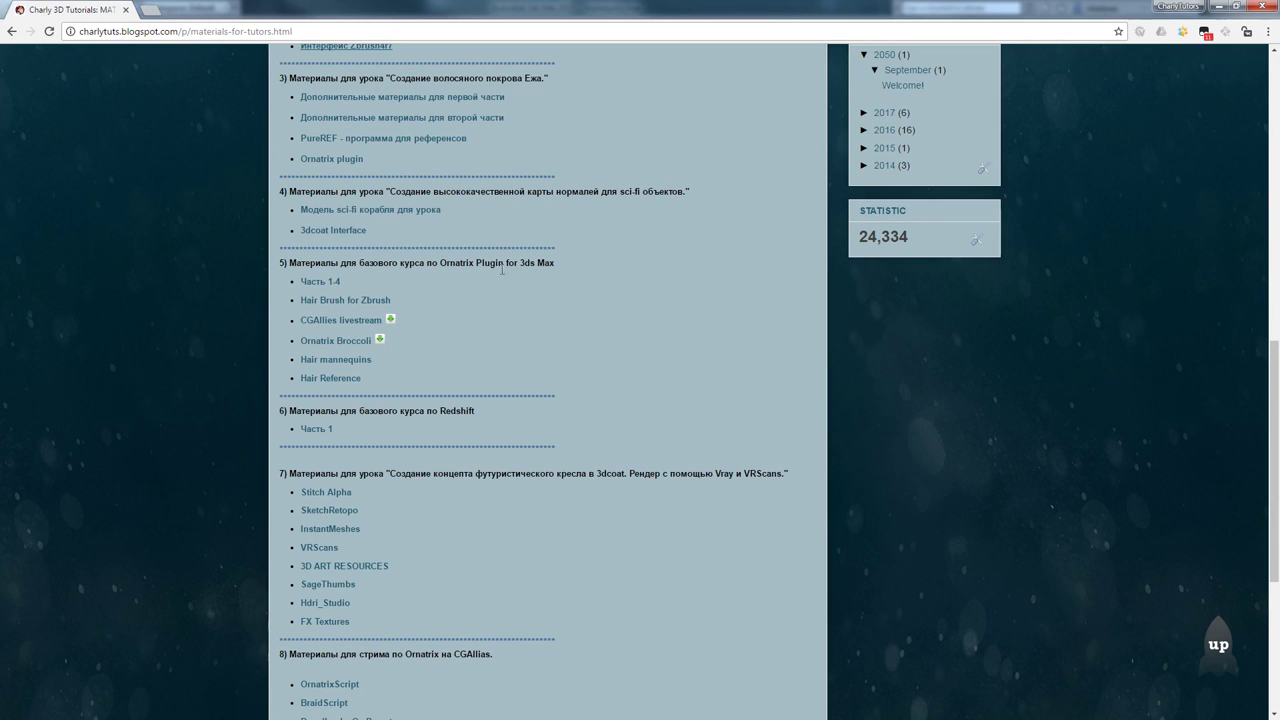
{"action": "middle_click", "coordinate": [338, 379]}
{"action": "key", "text": "ctrl+Tab"}
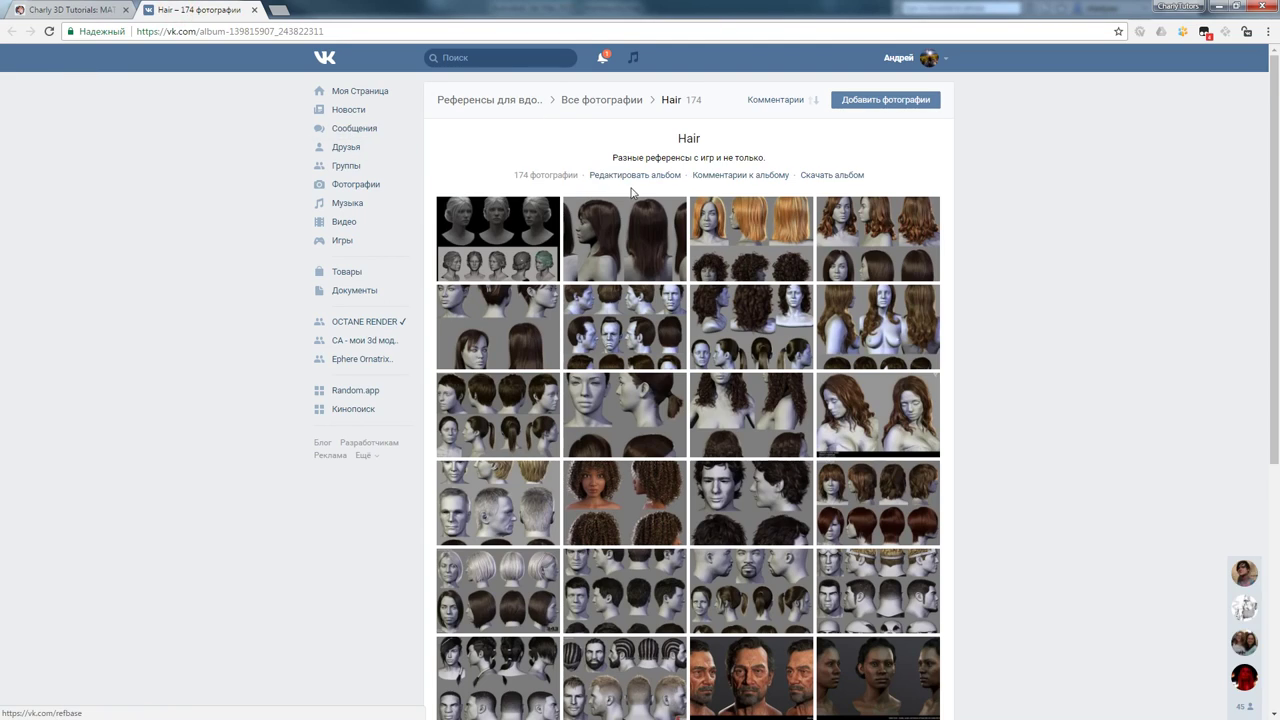
Browse the hairstyle references in the VK Hair album, return to its beginning and close the album tab
{"action": "scroll", "coordinate": [822, 356], "scroll_direction": "down", "scroll_amount": 8}
{"action": "scroll", "coordinate": [822, 356], "scroll_direction": "down", "scroll_amount": 20}
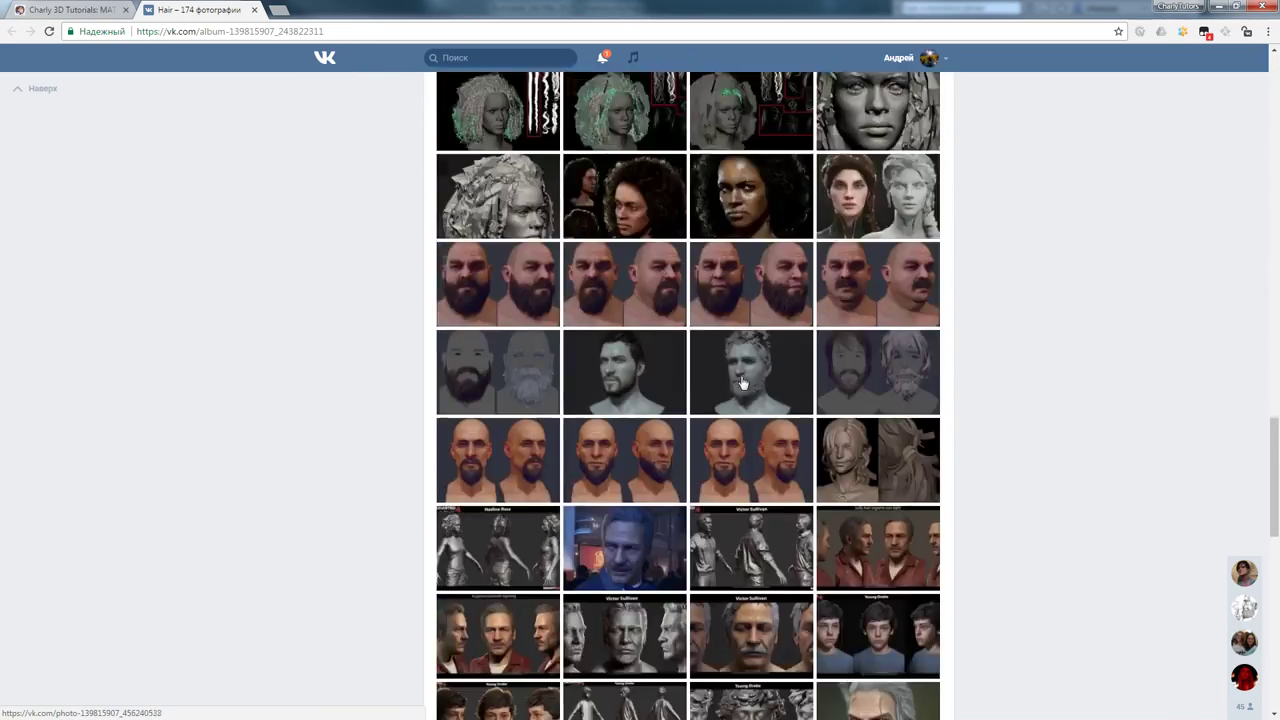
{"action": "scroll", "coordinate": [755, 370], "scroll_direction": "up", "scroll_amount": 20}
{"action": "scroll", "coordinate": [800, 378], "scroll_direction": "up", "scroll_amount": 15}
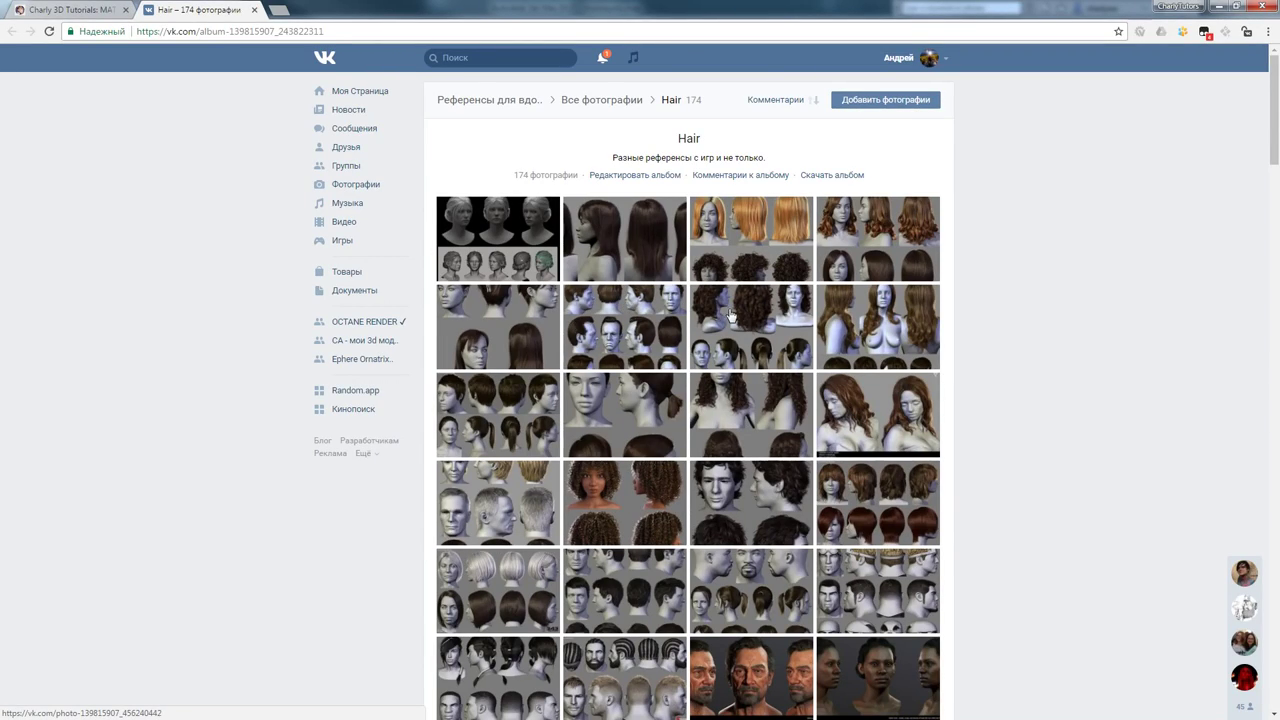
{"action": "middle_click", "coordinate": [175, 6]}
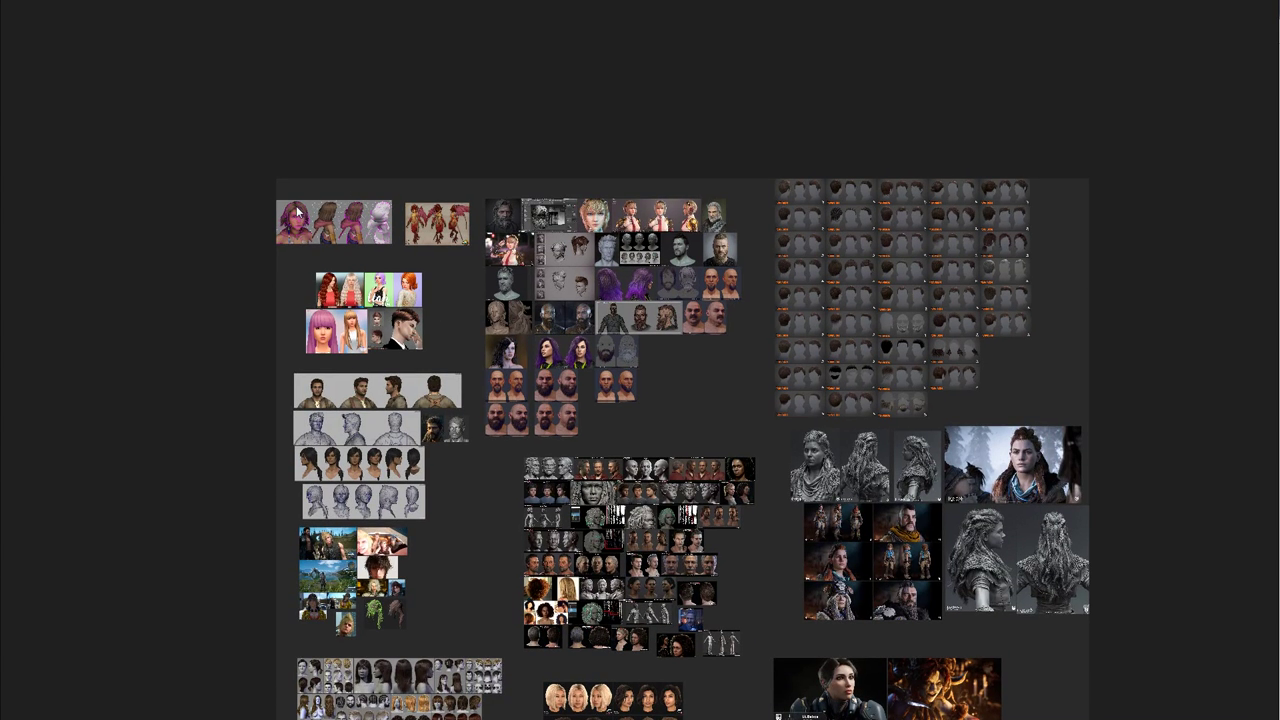
Examine the low-poly hair references on the image board: the short-haired girl with wireframes and the winged red-haired character
{"action": "scroll", "coordinate": [262, 187], "scroll_direction": "up", "scroll_amount": 3}
{"action": "scroll", "coordinate": [332, 234], "scroll_direction": "up", "scroll_amount": 7}
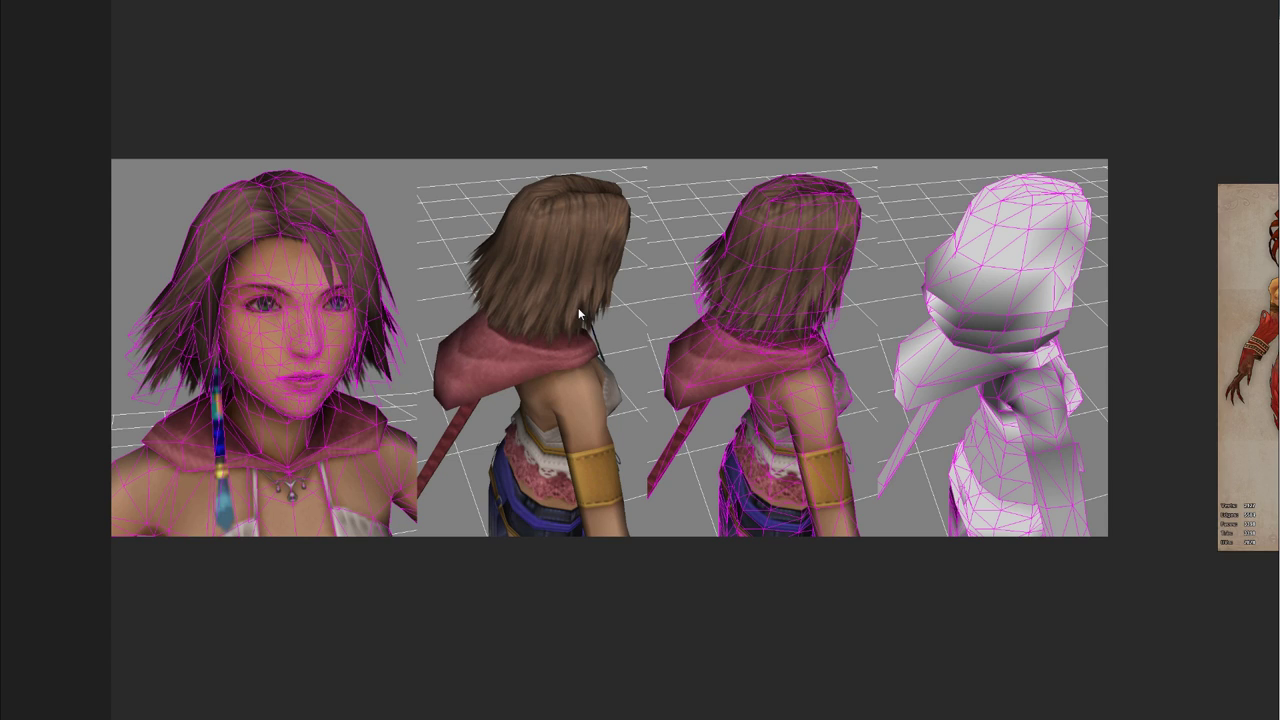
{"action": "scroll", "coordinate": [532, 324], "scroll_direction": "down", "scroll_amount": 4}
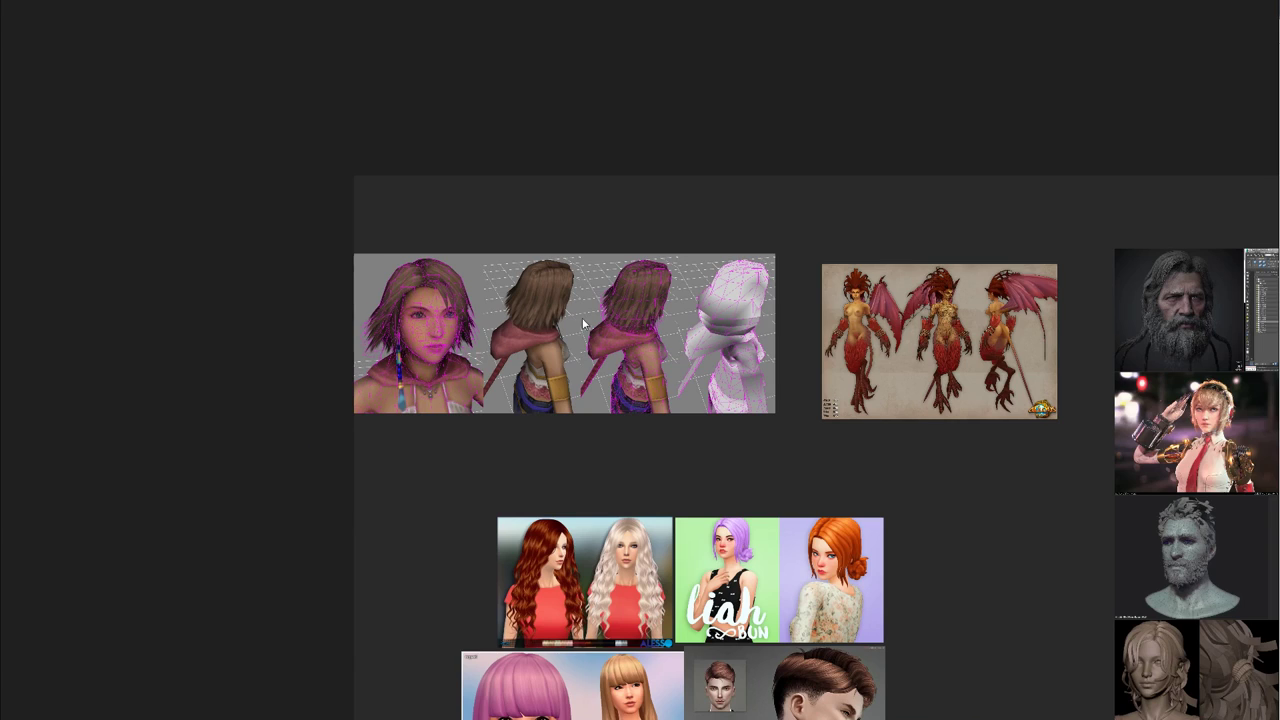
{"action": "scroll", "coordinate": [532, 319], "scroll_direction": "down", "scroll_amount": 2}
{"action": "scroll", "coordinate": [686, 303], "scroll_direction": "up", "scroll_amount": 10}
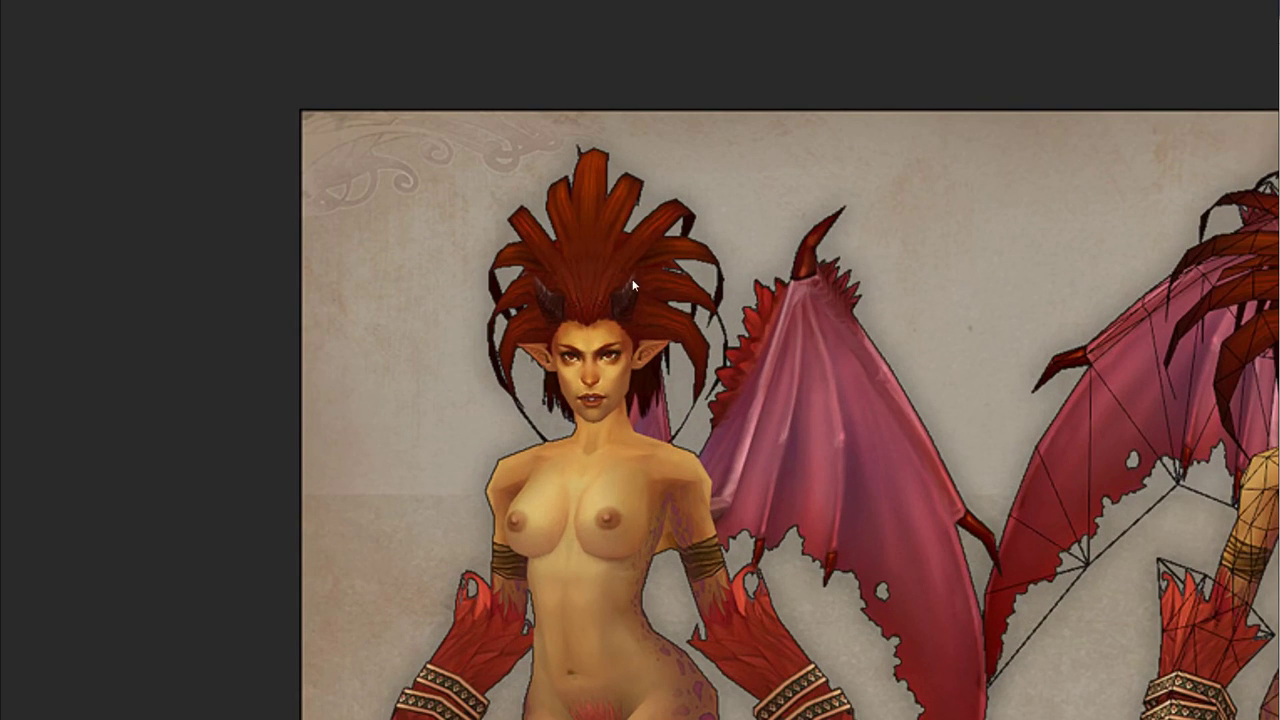
{"action": "middle_click_drag", "start_coordinate": [691, 266], "coordinate": [508, 330]}
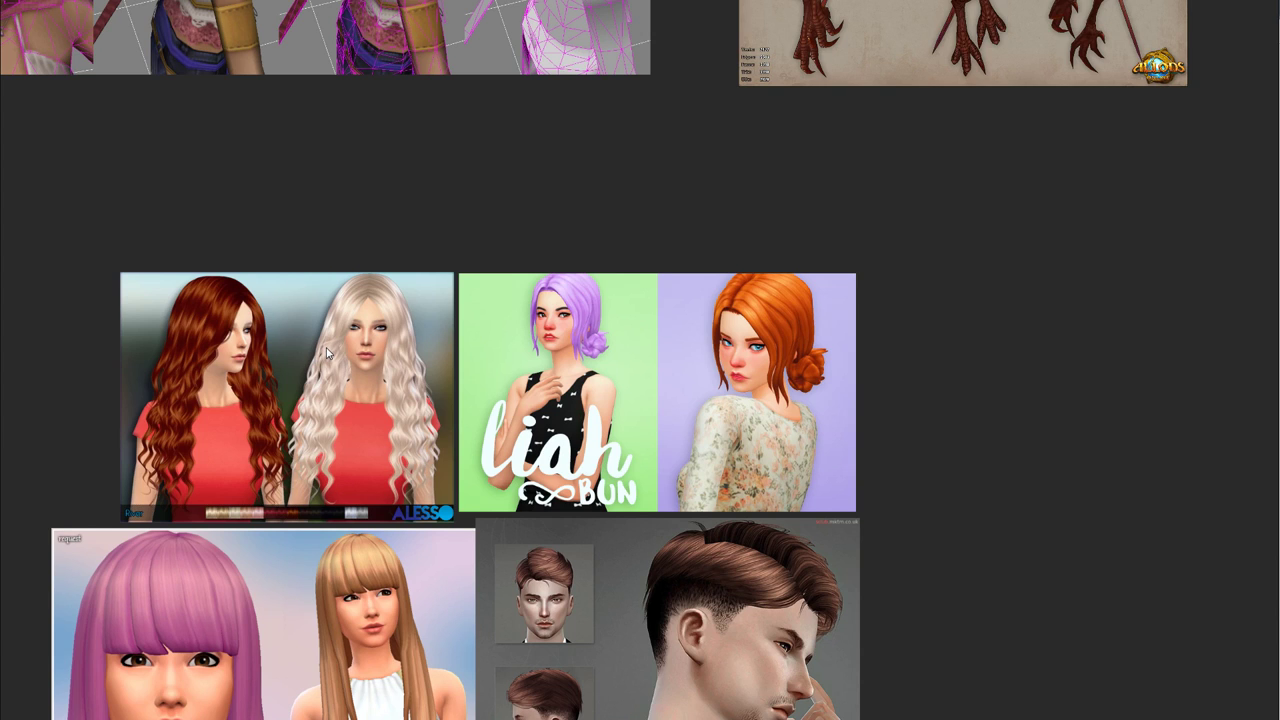
Examine the stylized long-hair, bun and short-hair references, then the Uncharted characters' hair with their wireframe views
{"action": "scroll", "coordinate": [304, 261], "scroll_direction": "down", "scroll_amount": 2}
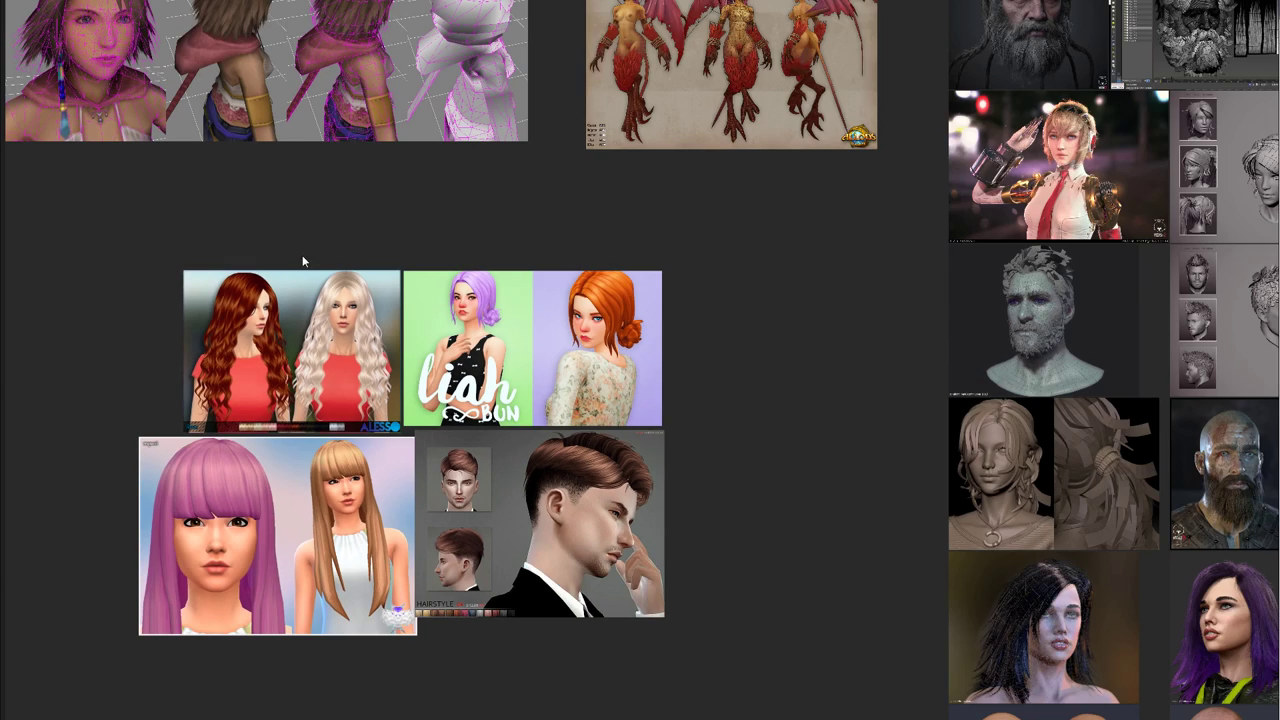
{"action": "middle_click_drag", "start_coordinate": [375, 324], "coordinate": [349, 244]}
{"action": "scroll", "coordinate": [330, 408], "scroll_direction": "up", "scroll_amount": 3}
{"action": "scroll", "coordinate": [307, 377], "scroll_direction": "down", "scroll_amount": 3}
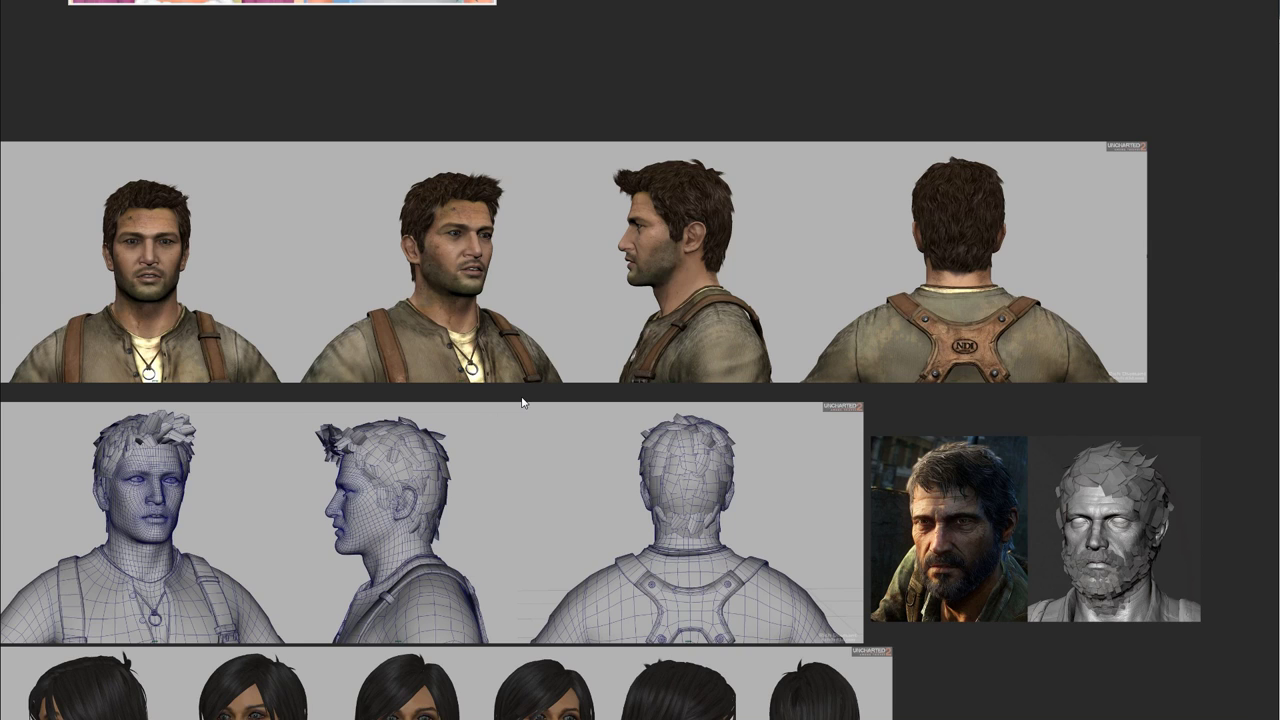
{"action": "scroll", "coordinate": [522, 402], "scroll_direction": "down", "scroll_amount": 3}
{"action": "middle_click_drag", "start_coordinate": [456, 380], "coordinate": [444, 324]}
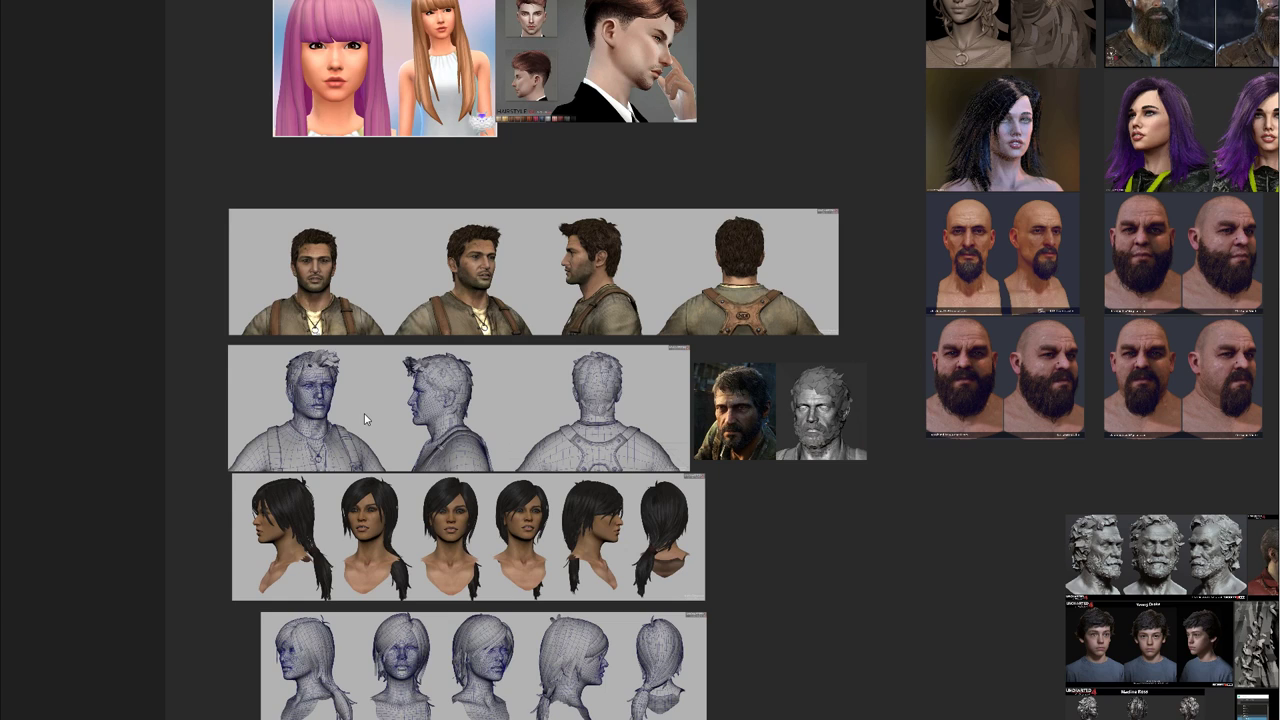
{"action": "scroll", "coordinate": [365, 420], "scroll_direction": "up", "scroll_amount": 4}
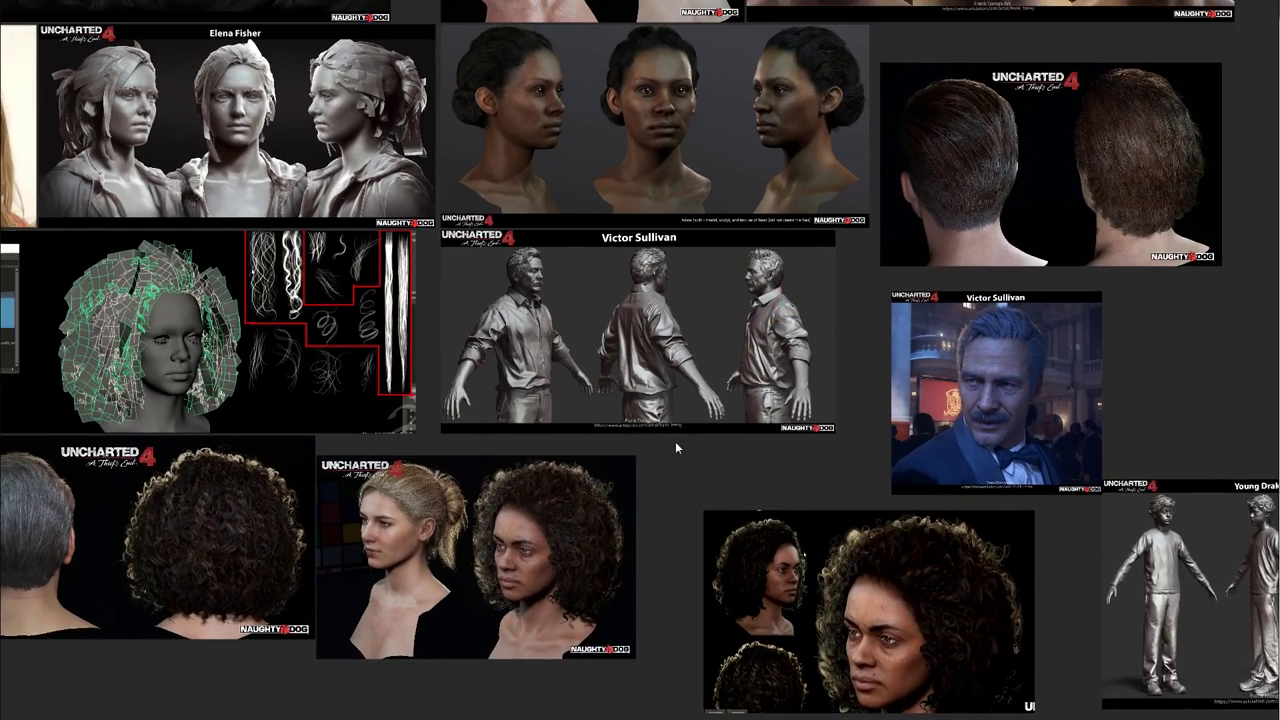
Examine the Uncharted 4 hair references, including the backs of the heads, the gathered dark hair and the two male busts
{"action": "middle_click_drag", "start_coordinate": [558, 278], "coordinate": [572, 388]}
{"action": "scroll", "coordinate": [690, 243], "scroll_direction": "up", "scroll_amount": 4}
{"action": "middle_click_drag", "start_coordinate": [1100, 264], "coordinate": [770, 300]}
{"action": "scroll", "coordinate": [771, 302], "scroll_direction": "up", "scroll_amount": 4}
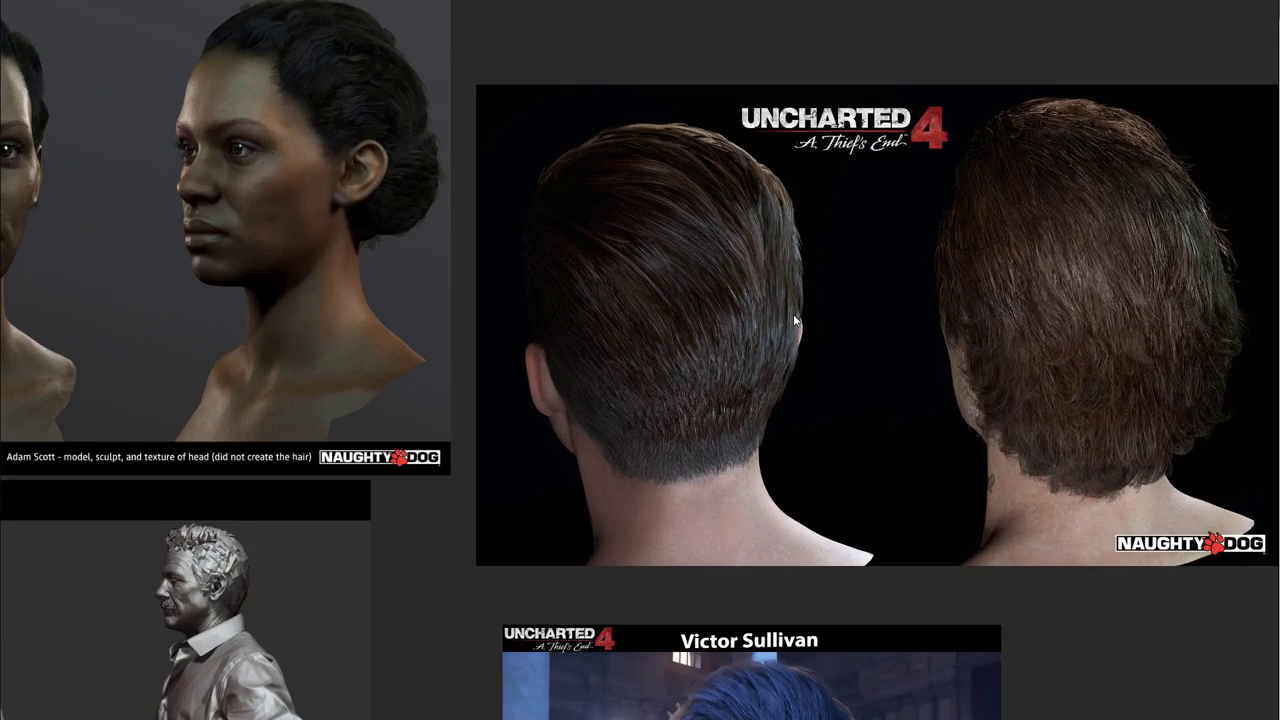
{"action": "middle_click_drag", "start_coordinate": [343, 94], "coordinate": [547, 194]}
{"action": "scroll", "coordinate": [611, 236], "scroll_direction": "down", "scroll_amount": 4}
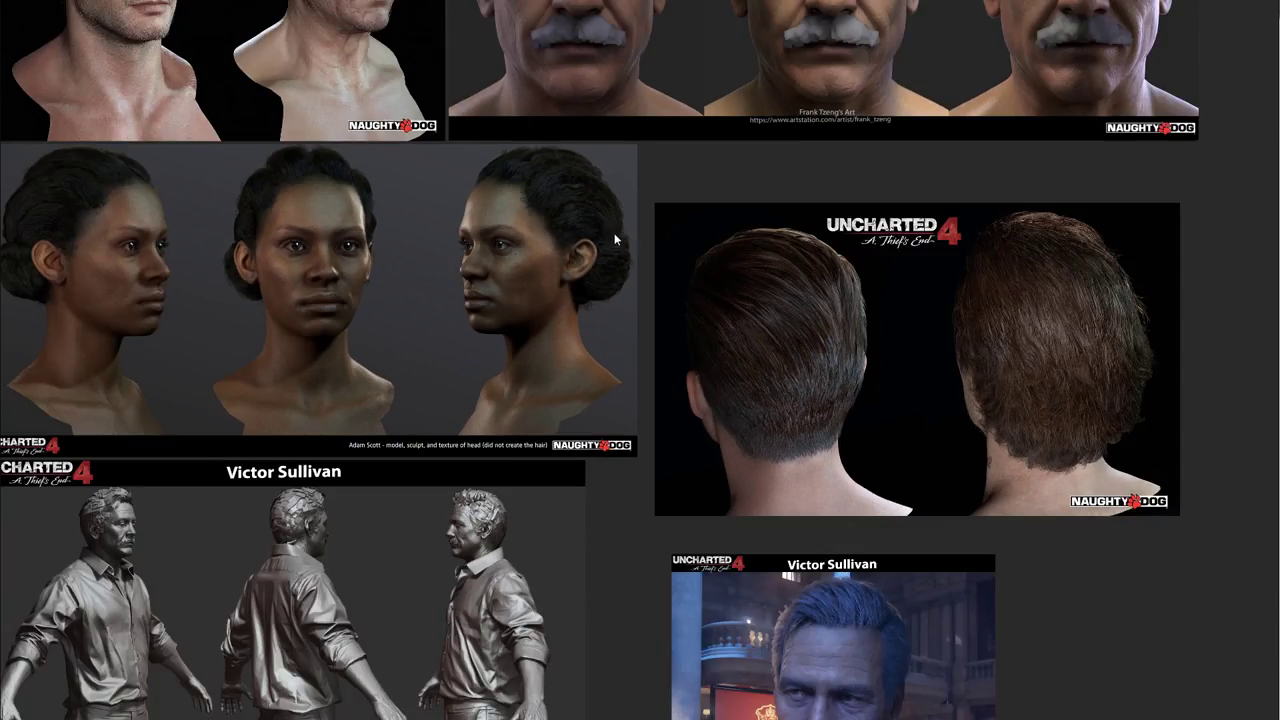
{"action": "middle_click_drag", "start_coordinate": [614, 317], "coordinate": [591, 578]}
{"action": "middle_click_drag", "start_coordinate": [137, 222], "coordinate": [385, 352]}
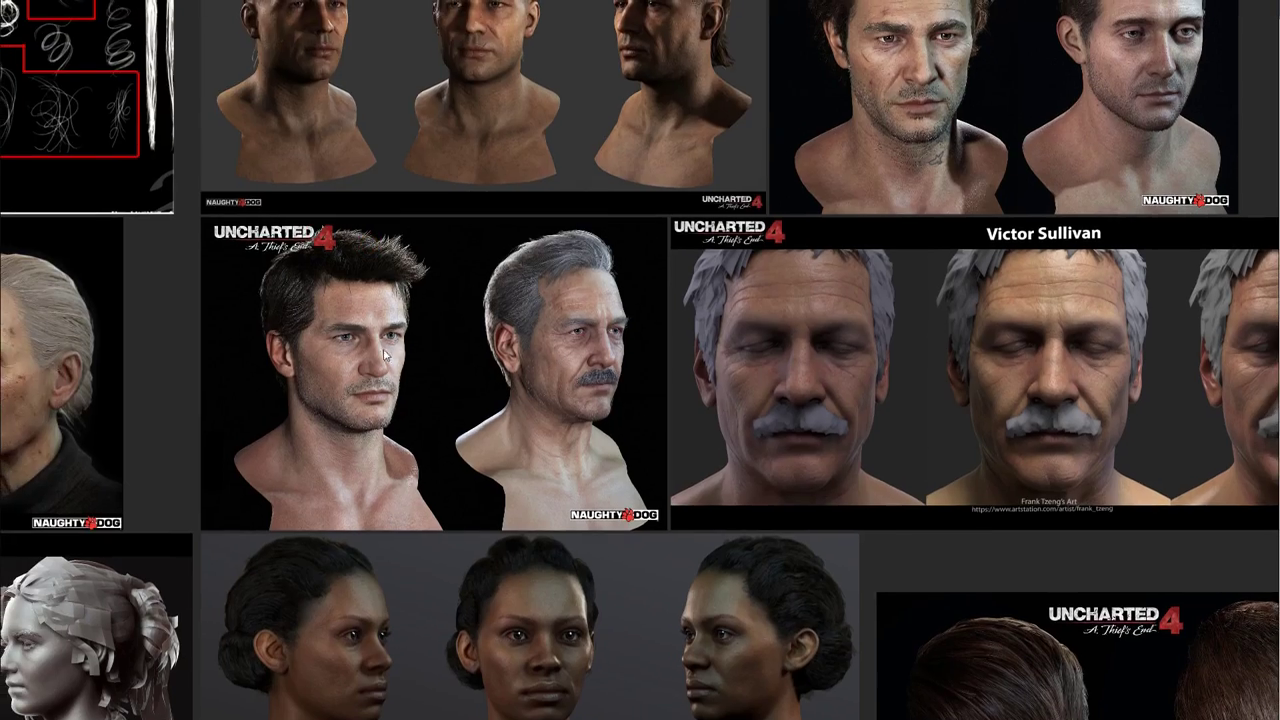
{"action": "scroll", "coordinate": [304, 286], "scroll_direction": "up", "scroll_amount": 12}
{"action": "scroll", "coordinate": [481, 216], "scroll_direction": "down", "scroll_amount": 2}
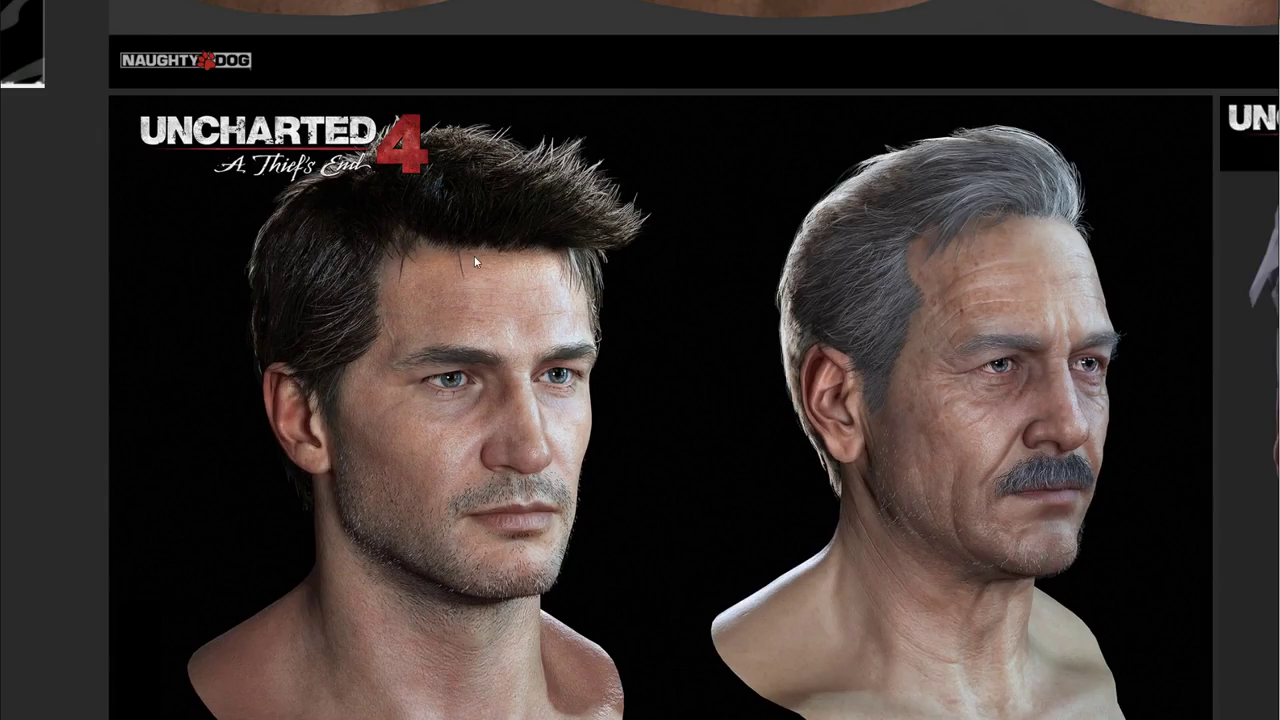
{"action": "scroll", "coordinate": [426, 212], "scroll_direction": "down", "scroll_amount": 3}
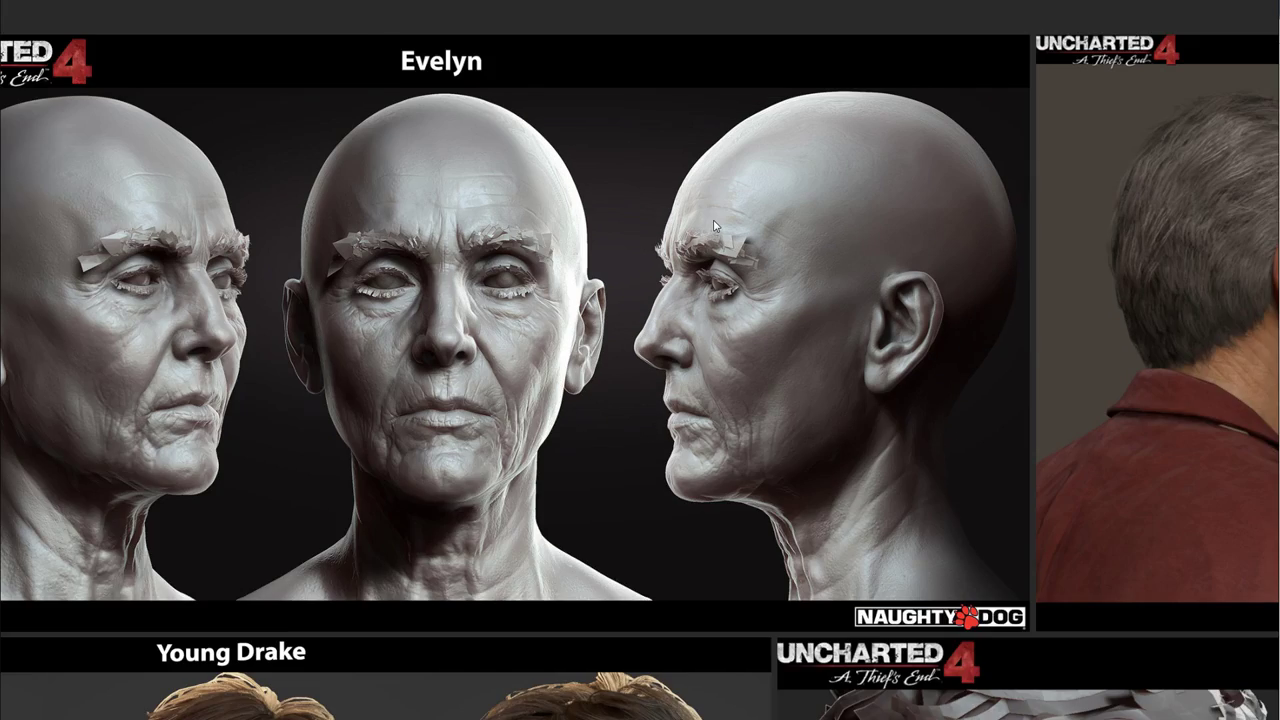
Inspect the polygon-card eyebrows and eyelashes on the Evelyn sculpt up close
{"action": "scroll", "coordinate": [714, 226], "scroll_direction": "up", "scroll_amount": 1}
{"action": "middle_click_drag", "start_coordinate": [368, 268], "coordinate": [482, 280]}
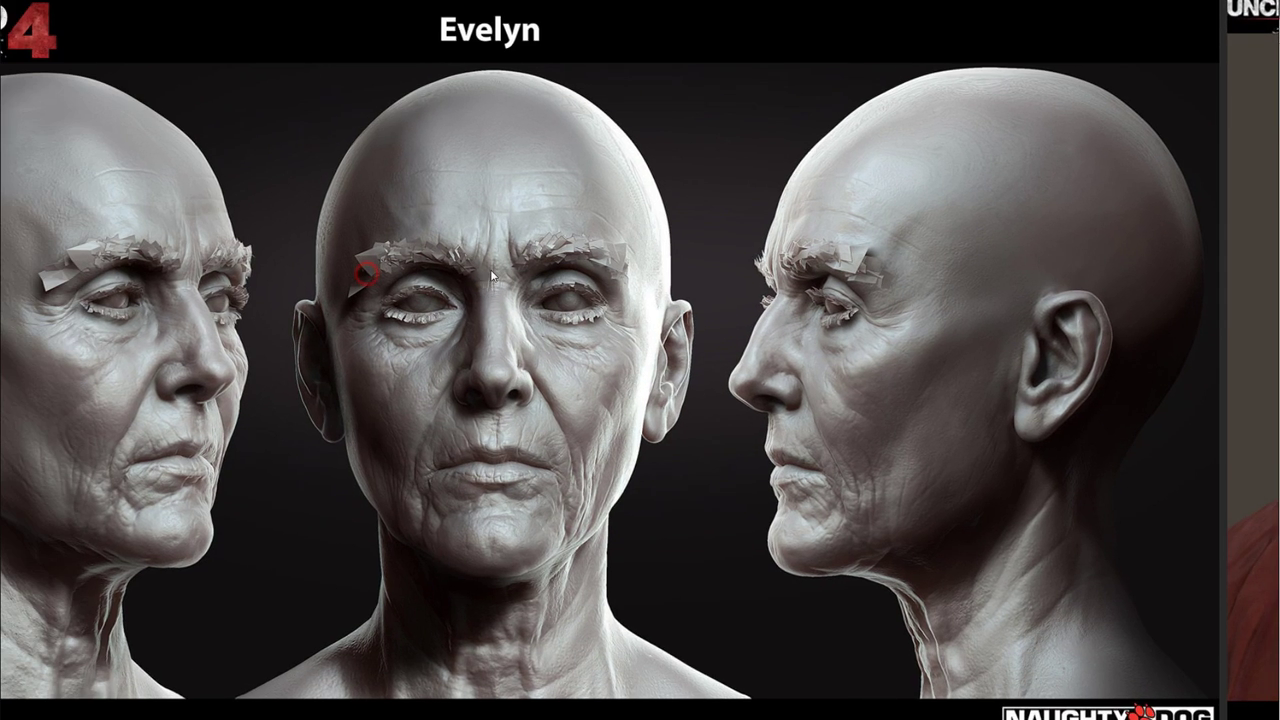
{"action": "scroll", "coordinate": [530, 263], "scroll_direction": "up", "scroll_amount": 1}
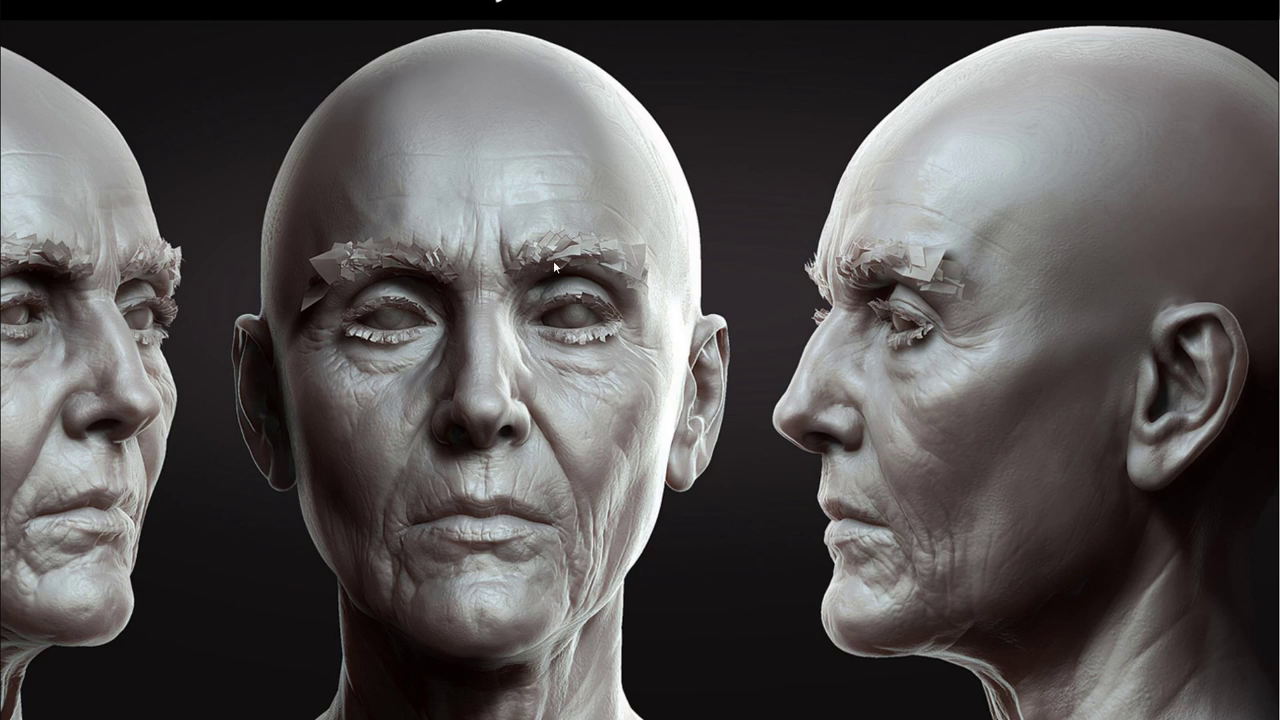
Examine the game screenshots of spiky-haired characters together with the green wireframe and shaded hair mesh beside them
{"action": "scroll", "coordinate": [565, 285], "scroll_direction": "down", "scroll_amount": 15}
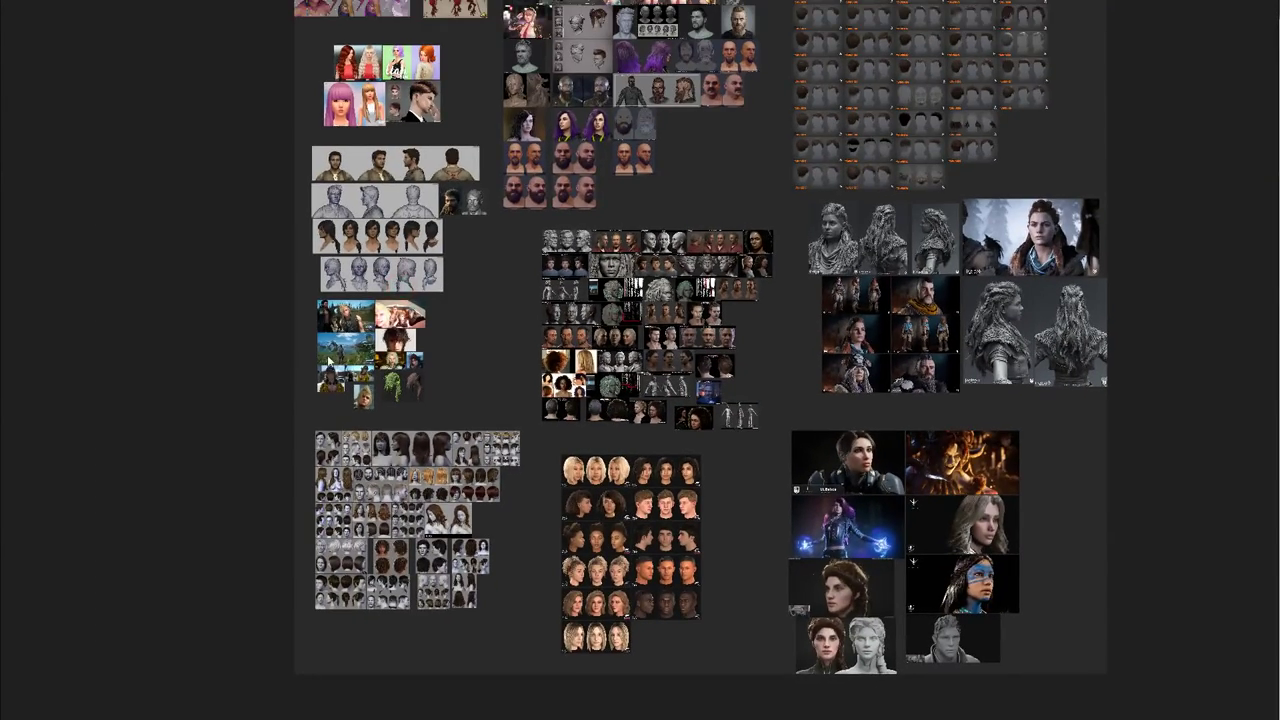
{"action": "scroll", "coordinate": [340, 365], "scroll_direction": "up", "scroll_amount": 10}
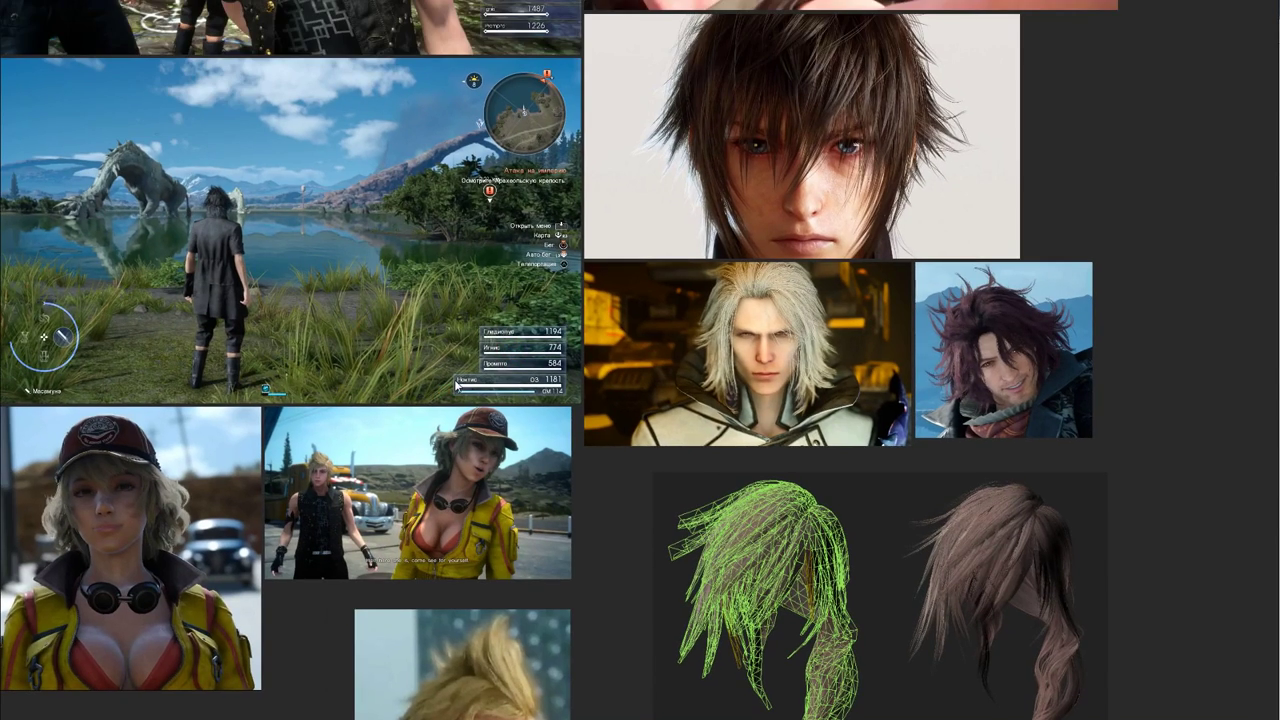
{"action": "scroll", "coordinate": [655, 345], "scroll_direction": "down", "scroll_amount": 5}
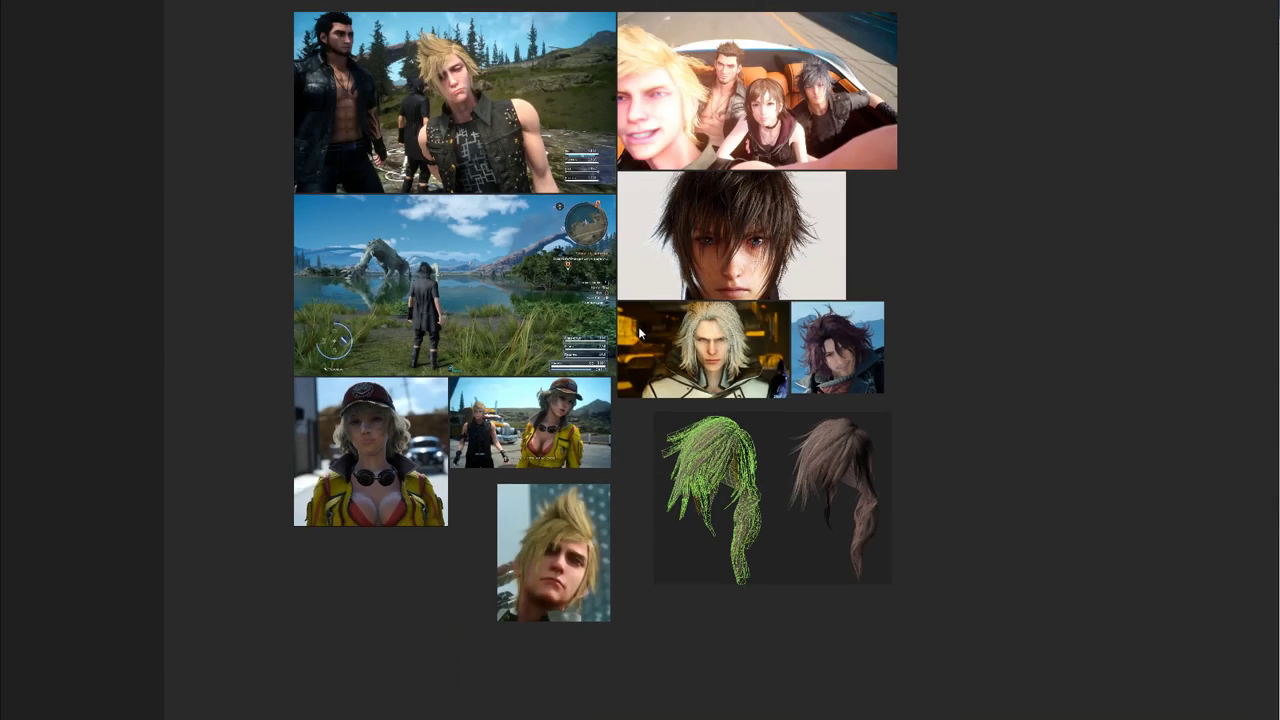
{"action": "scroll", "coordinate": [600, 517], "scroll_direction": "up", "scroll_amount": 5}
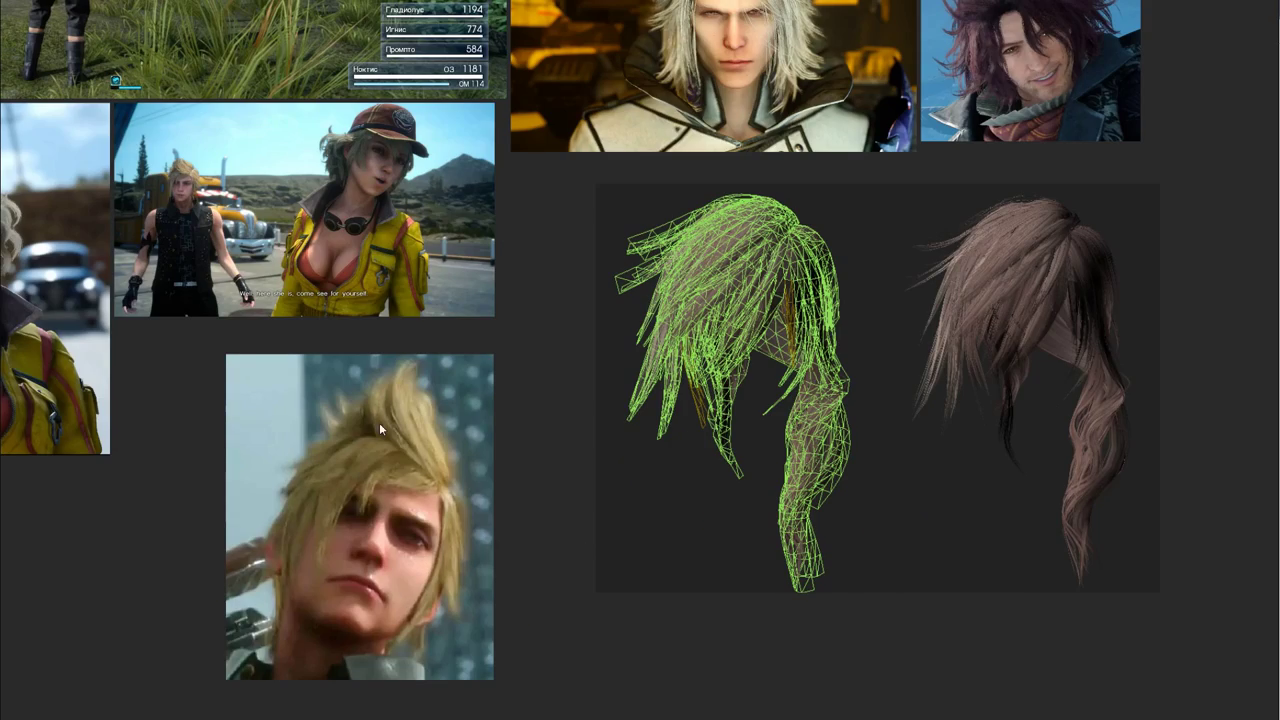
{"action": "middle_click_drag", "start_coordinate": [421, 331], "coordinate": [769, 450]}
{"action": "scroll", "coordinate": [408, 324], "scroll_direction": "down", "scroll_amount": 2}
{"action": "middle_click_drag", "start_coordinate": [458, 180], "coordinate": [433, 328]}
{"action": "scroll", "coordinate": [433, 328], "scroll_direction": "down", "scroll_amount": 2}
{"action": "scroll", "coordinate": [433, 328], "scroll_direction": "down", "scroll_amount": 4}
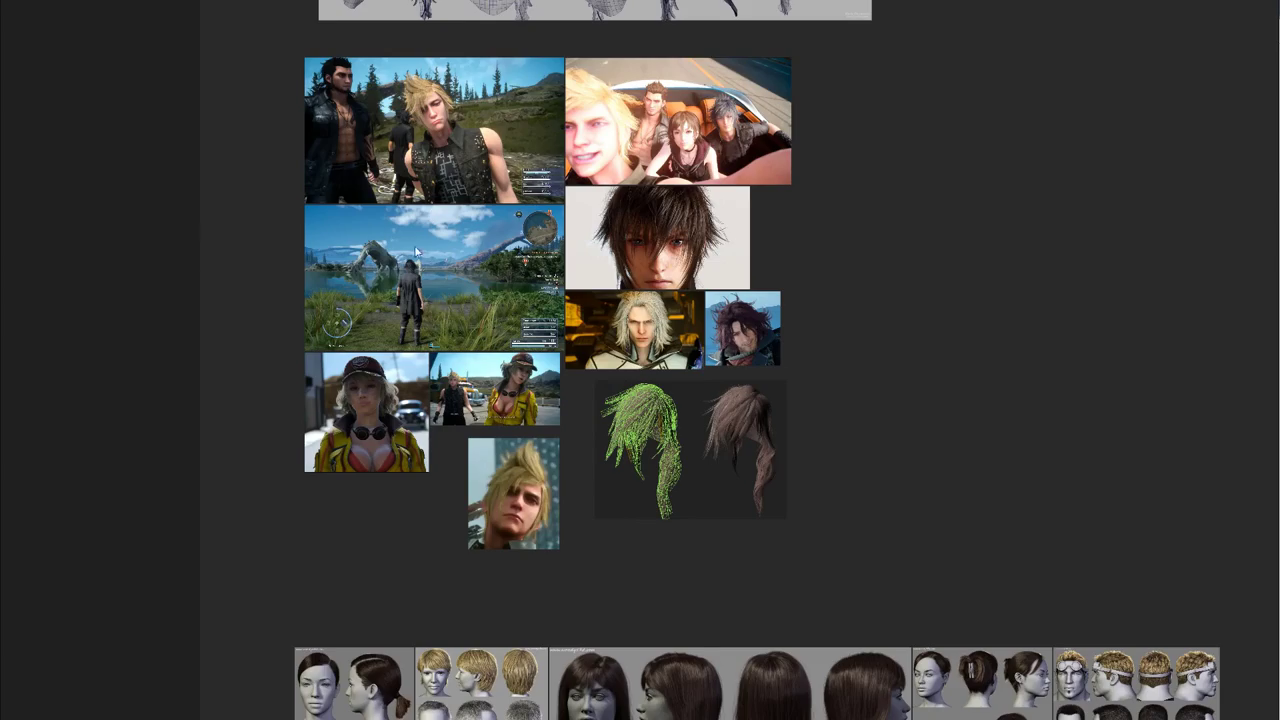
Examine the game screenshots of the dark-haired and blond characters up close, including the portrait with long dark bangs
{"action": "scroll", "coordinate": [433, 242], "scroll_direction": "up", "scroll_amount": 10}
{"action": "scroll", "coordinate": [470, 202], "scroll_direction": "down", "scroll_amount": 4}
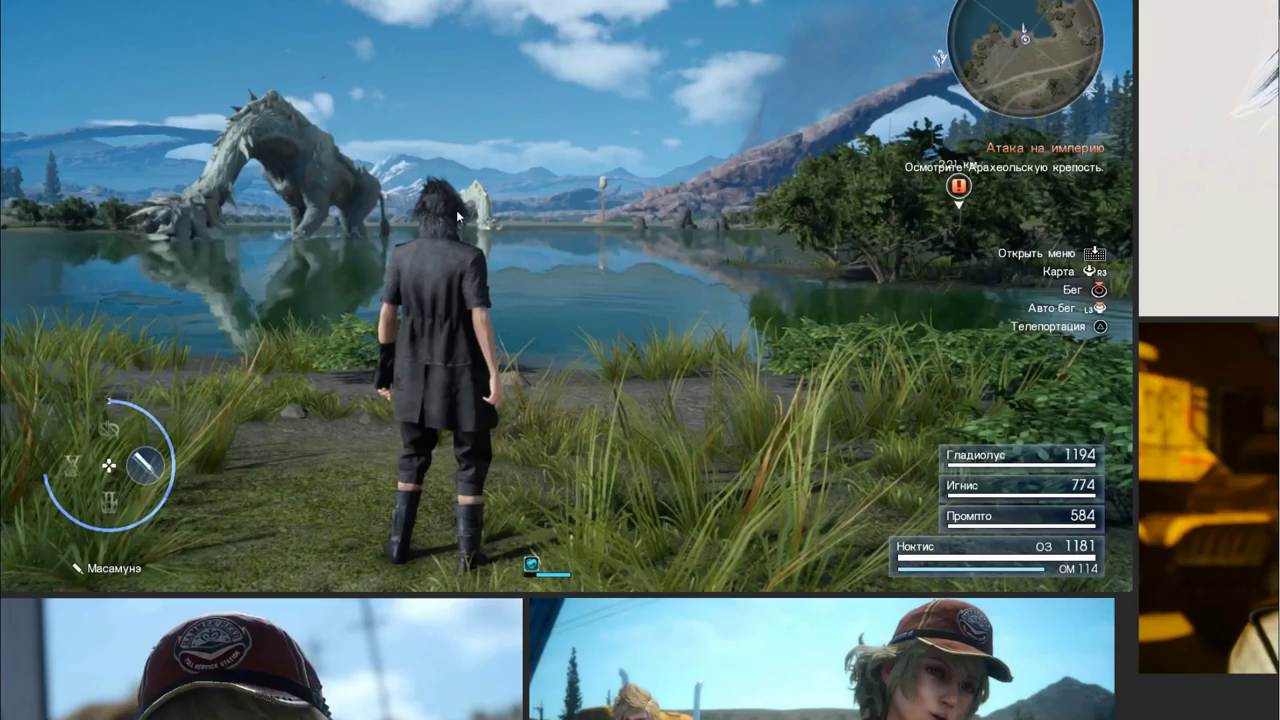
{"action": "scroll", "coordinate": [804, 236], "scroll_direction": "down", "scroll_amount": 3}
{"action": "middle_click_drag", "start_coordinate": [694, 128], "coordinate": [648, 499]}
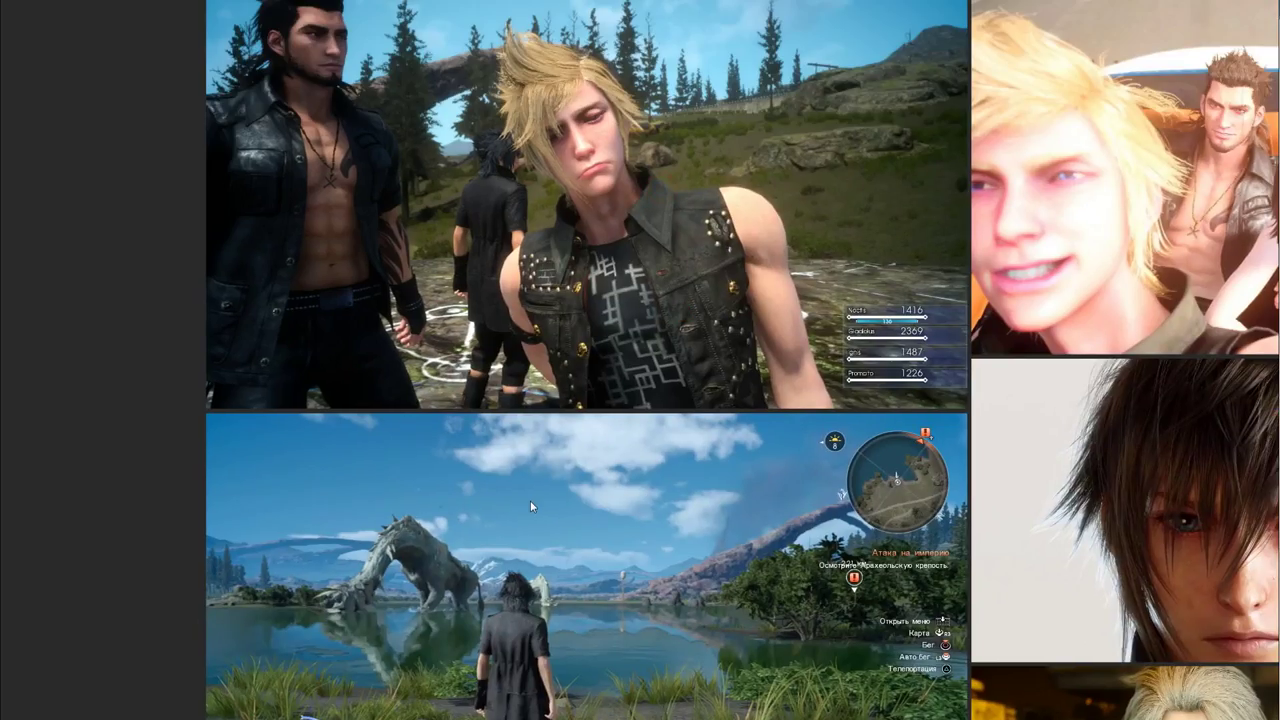
{"action": "middle_click_drag", "start_coordinate": [530, 503], "coordinate": [550, 551]}
{"action": "middle_click_drag", "start_coordinate": [834, 256], "coordinate": [433, 284]}
{"action": "middle_click_drag", "start_coordinate": [903, 284], "coordinate": [605, 279]}
{"action": "middle_click_drag", "start_coordinate": [644, 502], "coordinate": [669, 296]}
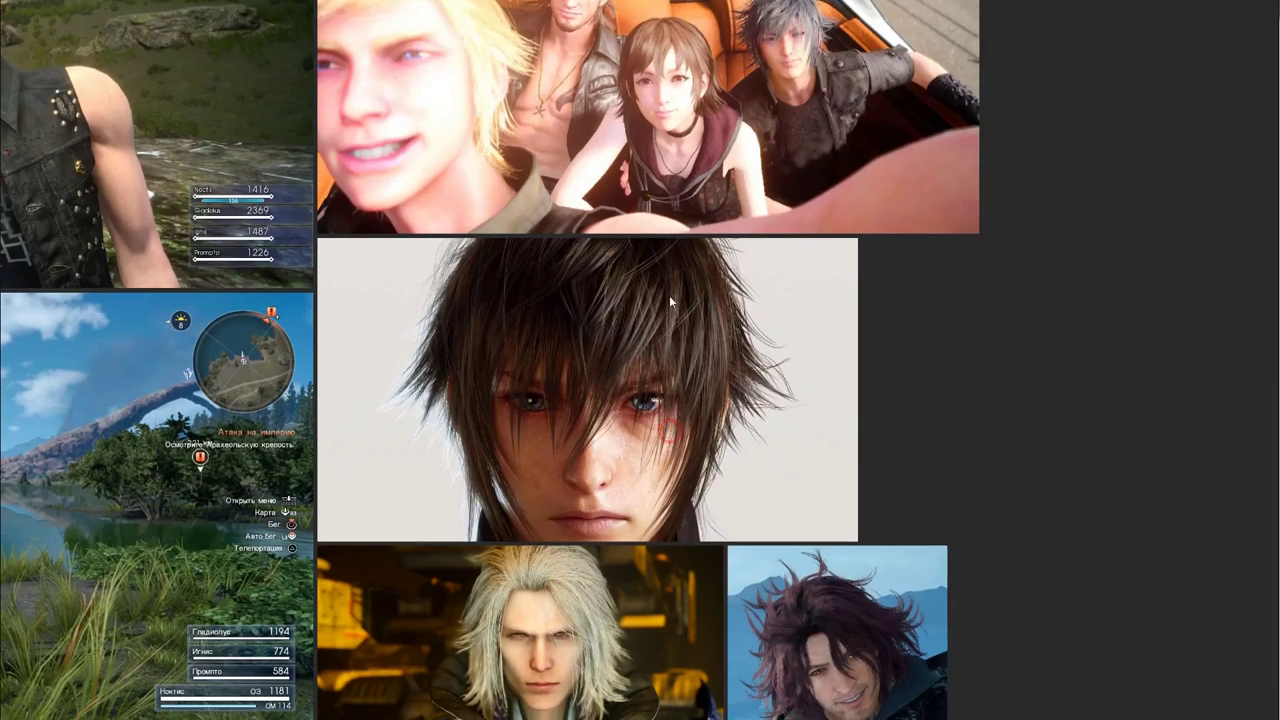
Examine the Horizon character references, focusing on the grey braided-hair sculpt in its side and back views
{"action": "scroll", "coordinate": [662, 428], "scroll_direction": "down", "scroll_amount": 10}
{"action": "middle_click_drag", "start_coordinate": [866, 252], "coordinate": [688, 279]}
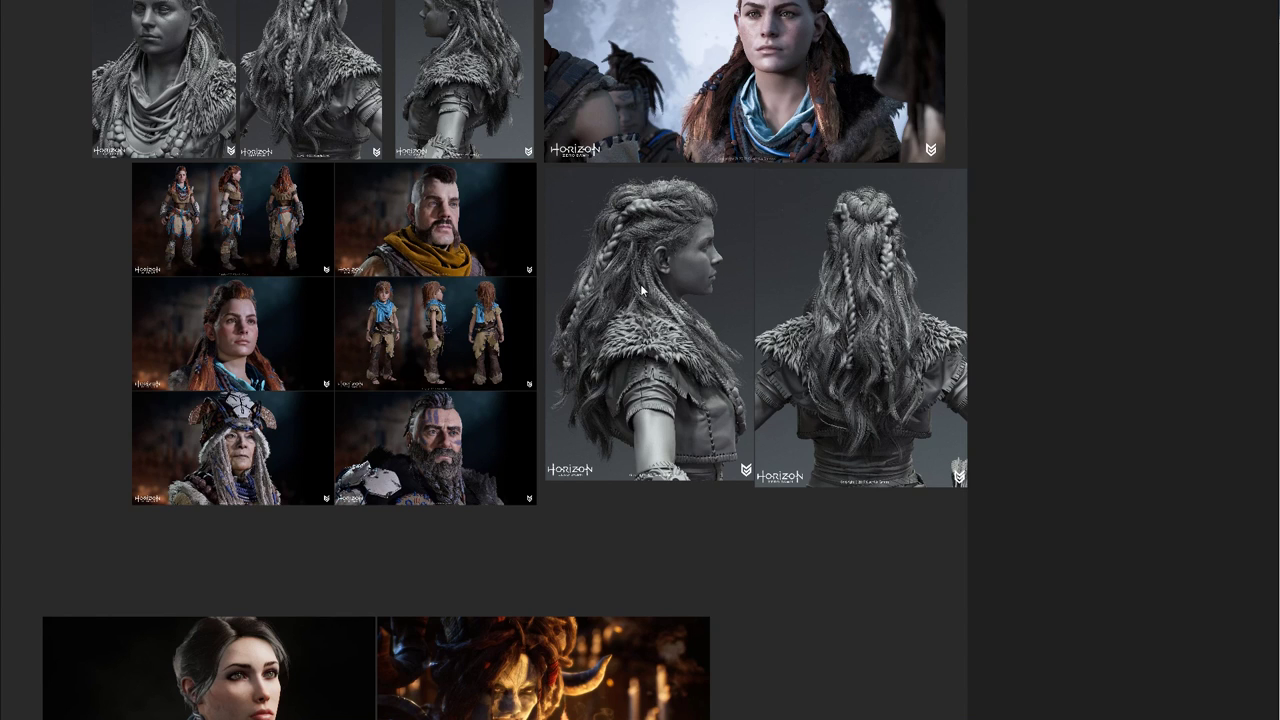
{"action": "scroll", "coordinate": [742, 314], "scroll_direction": "up", "scroll_amount": 5}
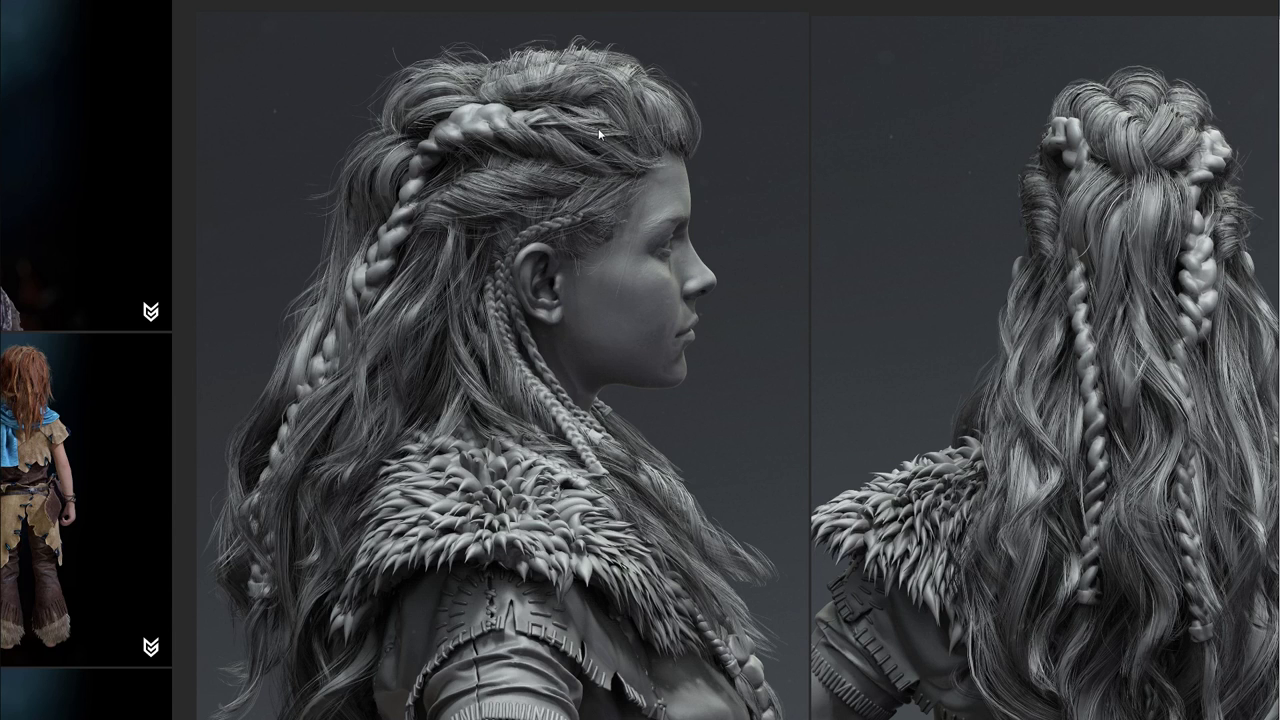
{"action": "middle_click_drag", "start_coordinate": [548, 303], "coordinate": [649, 449]}
{"action": "middle_click_drag", "start_coordinate": [791, 178], "coordinate": [682, 337]}
{"action": "middle_click_drag", "start_coordinate": [553, 188], "coordinate": [1036, 196]}
{"action": "middle_click_drag", "start_coordinate": [507, 167], "coordinate": [857, 108]}
{"action": "middle_click_drag", "start_coordinate": [524, 236], "coordinate": [607, 75]}
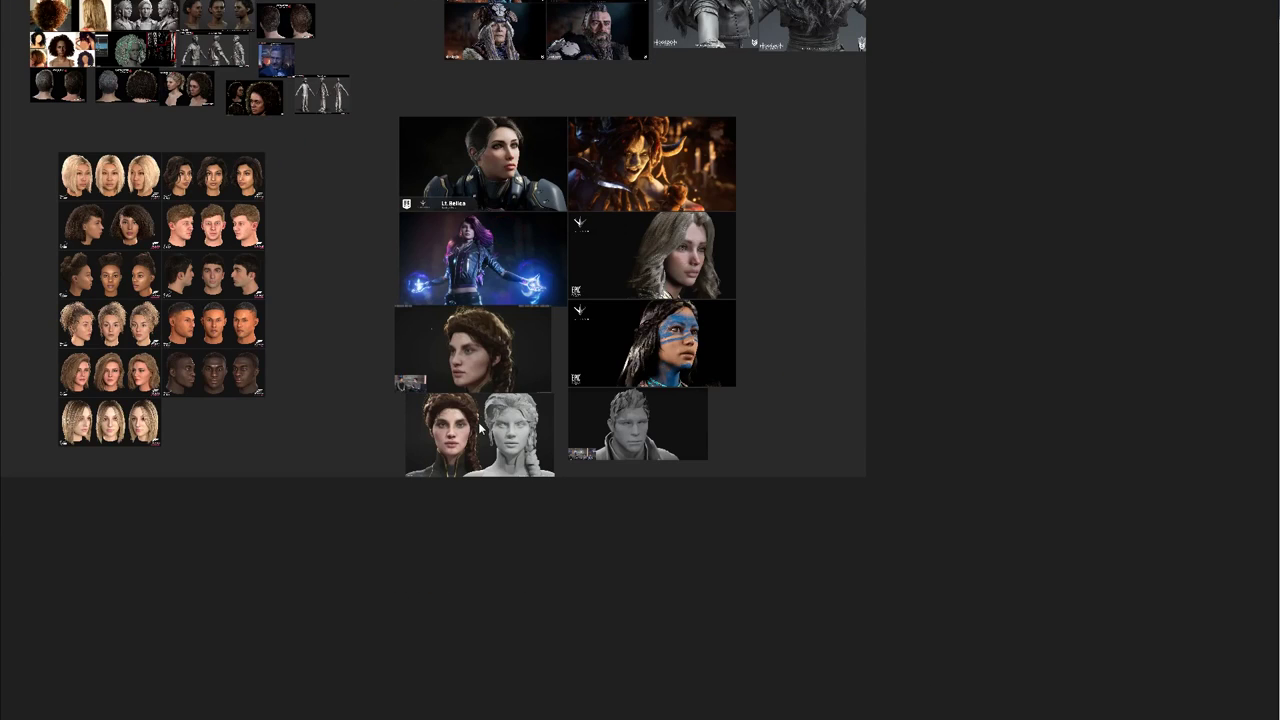
Examine the Paragon hair references, focusing on the brown braided hairstyle and its grey unshaded version
{"action": "scroll", "coordinate": [483, 406], "scroll_direction": "up", "scroll_amount": 3}
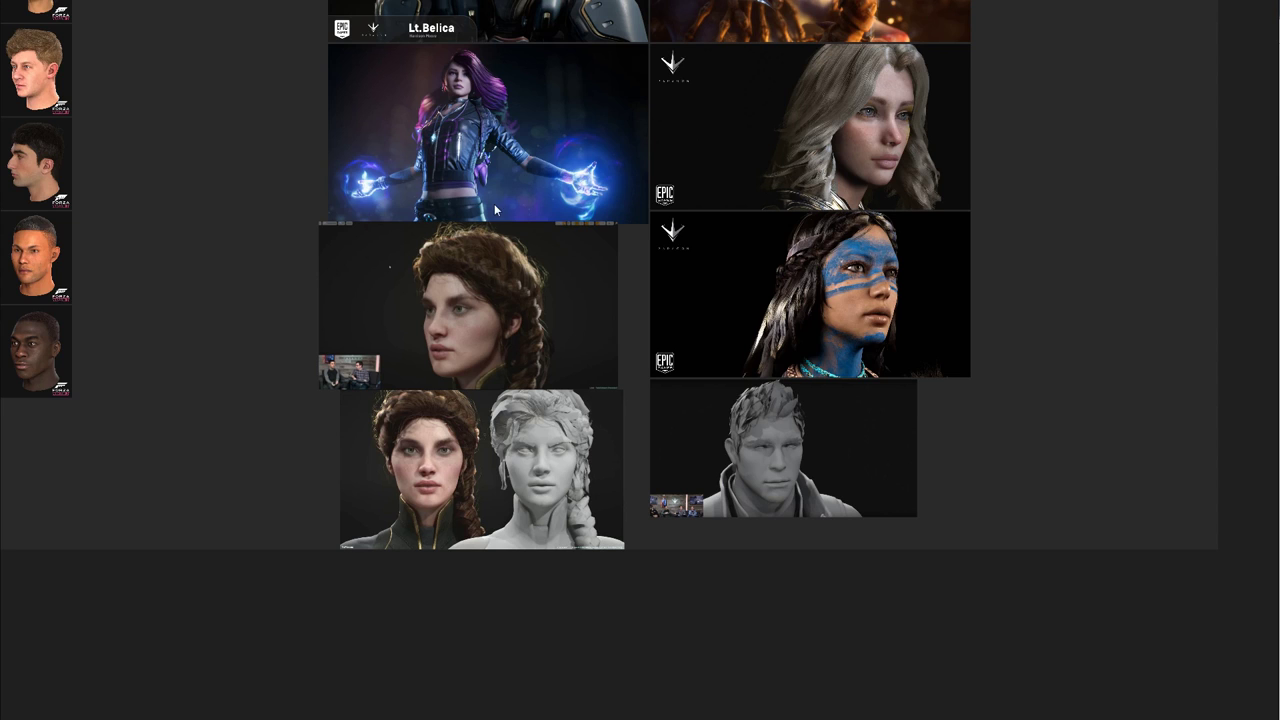
{"action": "scroll", "coordinate": [506, 256], "scroll_direction": "up", "scroll_amount": 3}
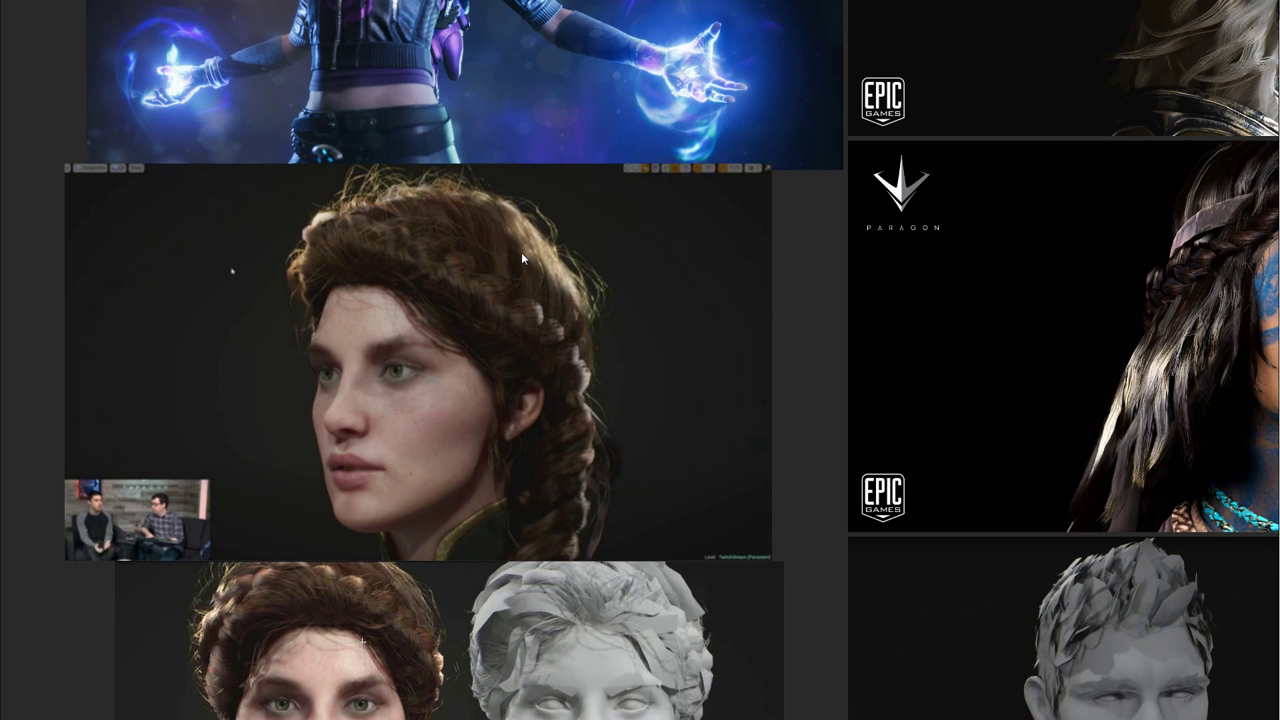
{"action": "middle_click_drag", "start_coordinate": [506, 299], "coordinate": [507, 440]}
{"action": "scroll", "coordinate": [507, 440], "scroll_direction": "down", "scroll_amount": 3}
{"action": "middle_click_drag", "start_coordinate": [640, 150], "coordinate": [661, 335]}
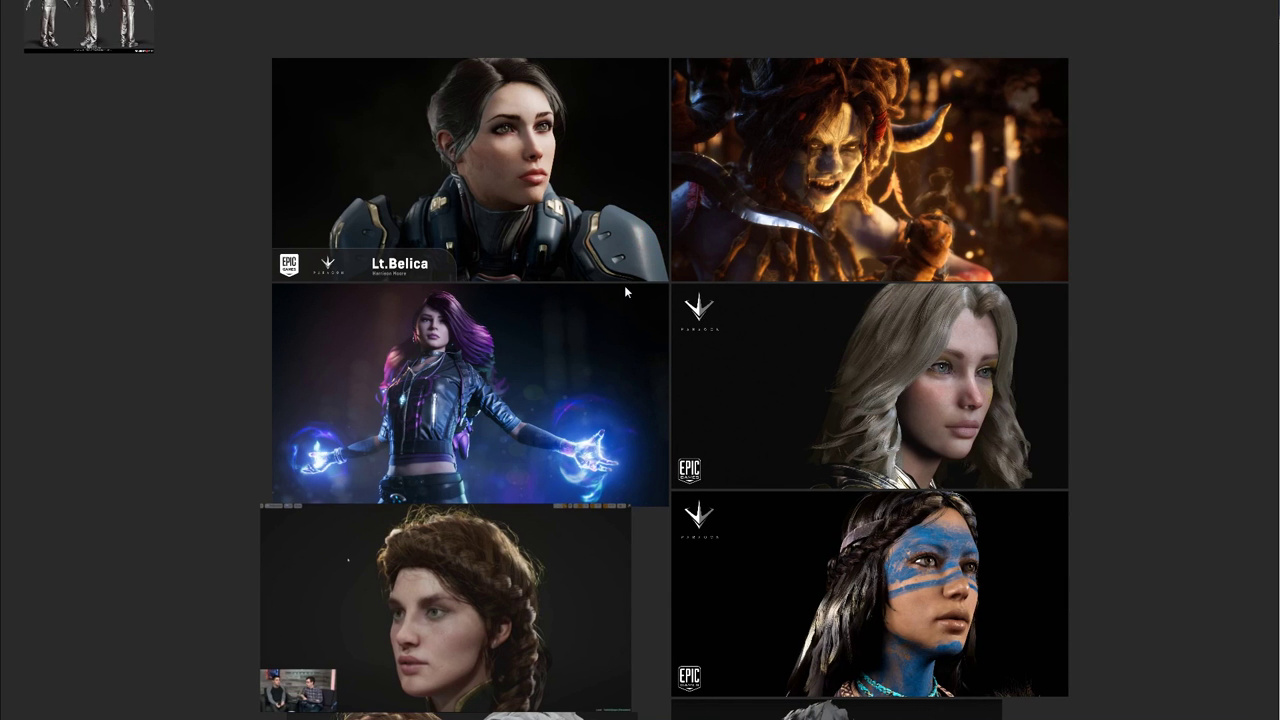
Examine the Paragon characters with wavy blonde hair and with dark braided hair and blue face paint up close
{"action": "scroll", "coordinate": [797, 455], "scroll_direction": "up", "scroll_amount": 4}
{"action": "middle_click_drag", "start_coordinate": [724, 548], "coordinate": [667, 284]}
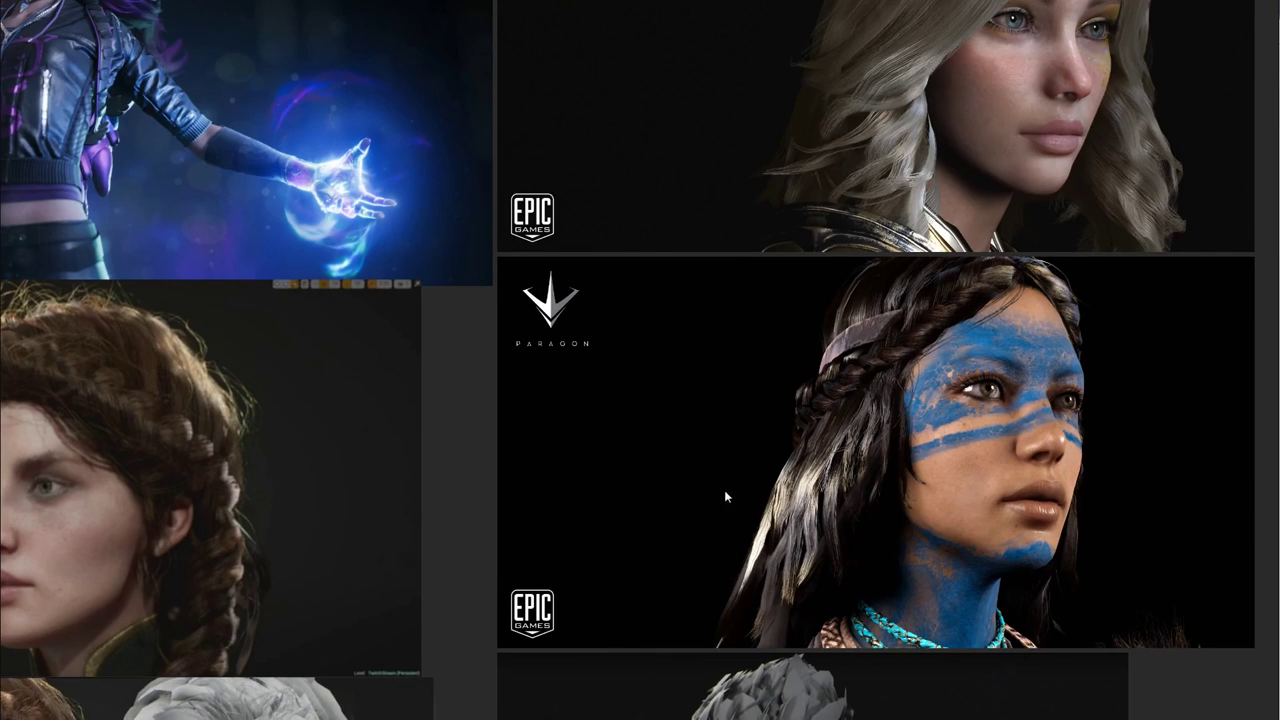
{"action": "middle_click_drag", "start_coordinate": [724, 490], "coordinate": [830, 279]}
{"action": "scroll", "coordinate": [830, 279], "scroll_direction": "down", "scroll_amount": 5}
{"action": "middle_click_drag", "start_coordinate": [466, 400], "coordinate": [464, 297]}
{"action": "scroll", "coordinate": [464, 296], "scroll_direction": "up", "scroll_amount": 6}
{"action": "scroll", "coordinate": [581, 302], "scroll_direction": "down", "scroll_amount": 6}
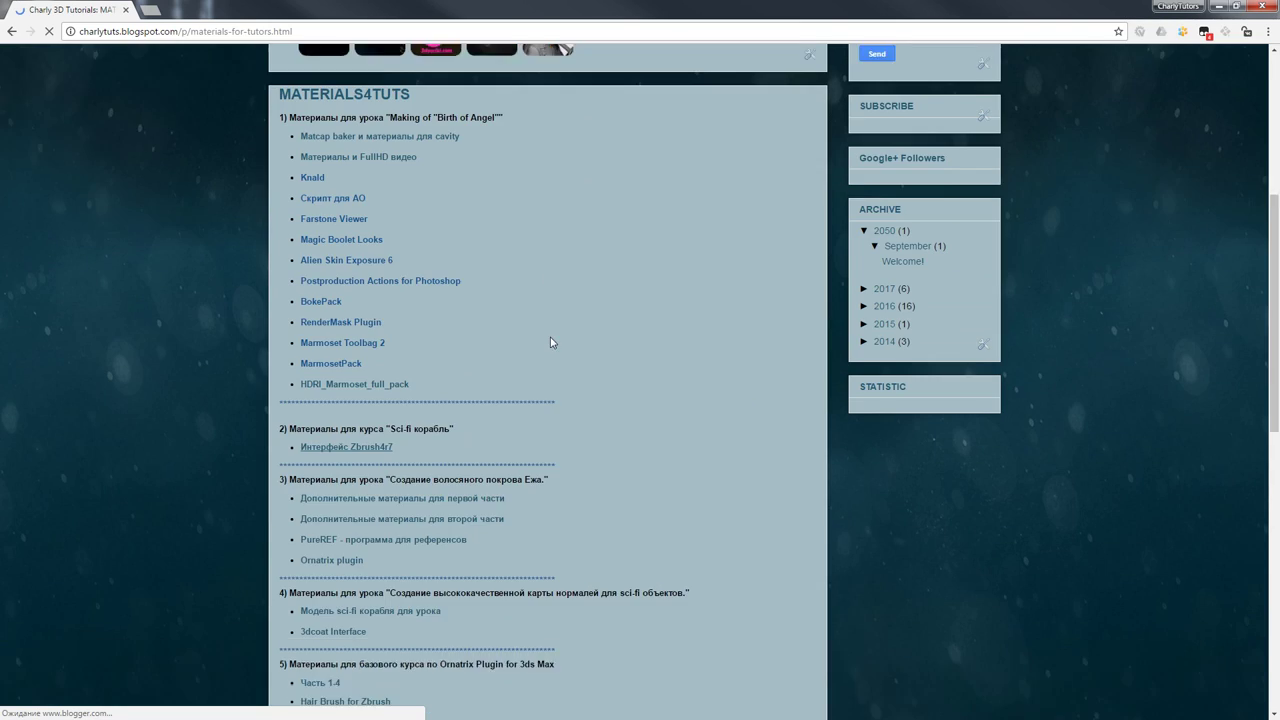
On the course materials page, preview the linked Photorealistic Character Project YouTube video at about 26:59 and close it
{"action": "scroll", "coordinate": [456, 276], "scroll_direction": "down", "scroll_amount": 6}
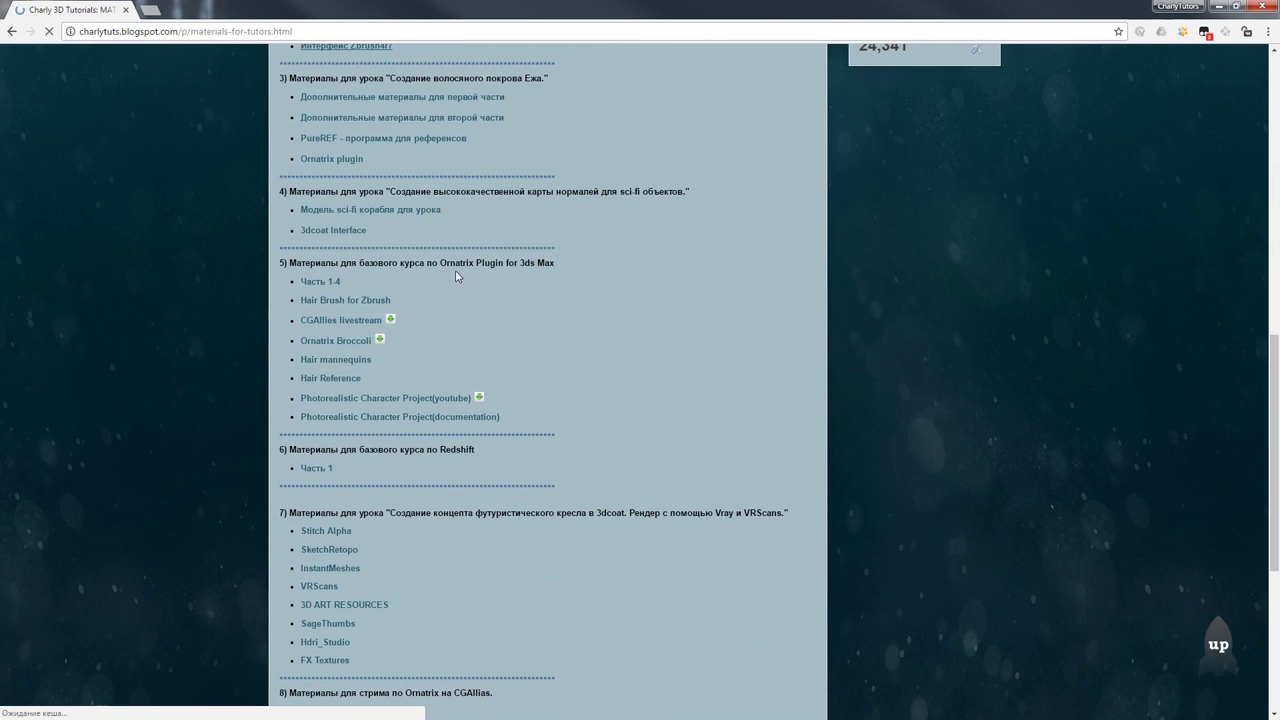
{"action": "scroll", "coordinate": [620, 297], "scroll_direction": "down", "scroll_amount": 1}
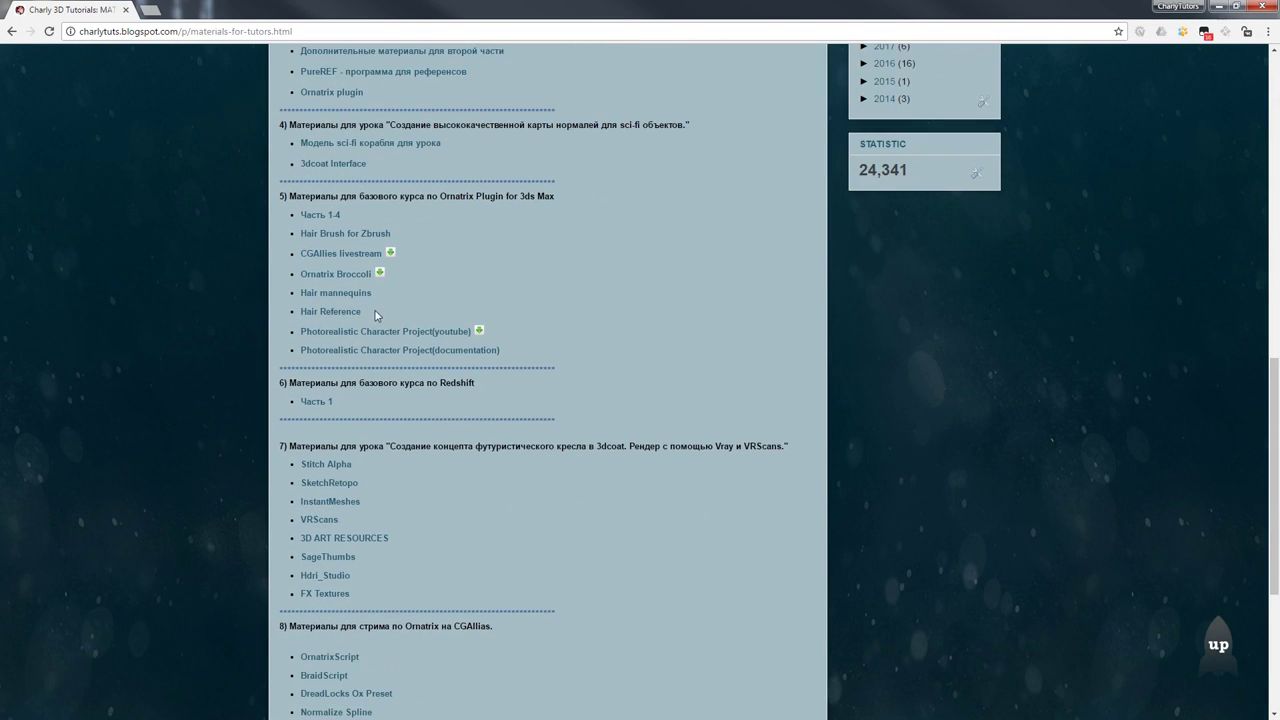
{"action": "left_click", "coordinate": [435, 339]}
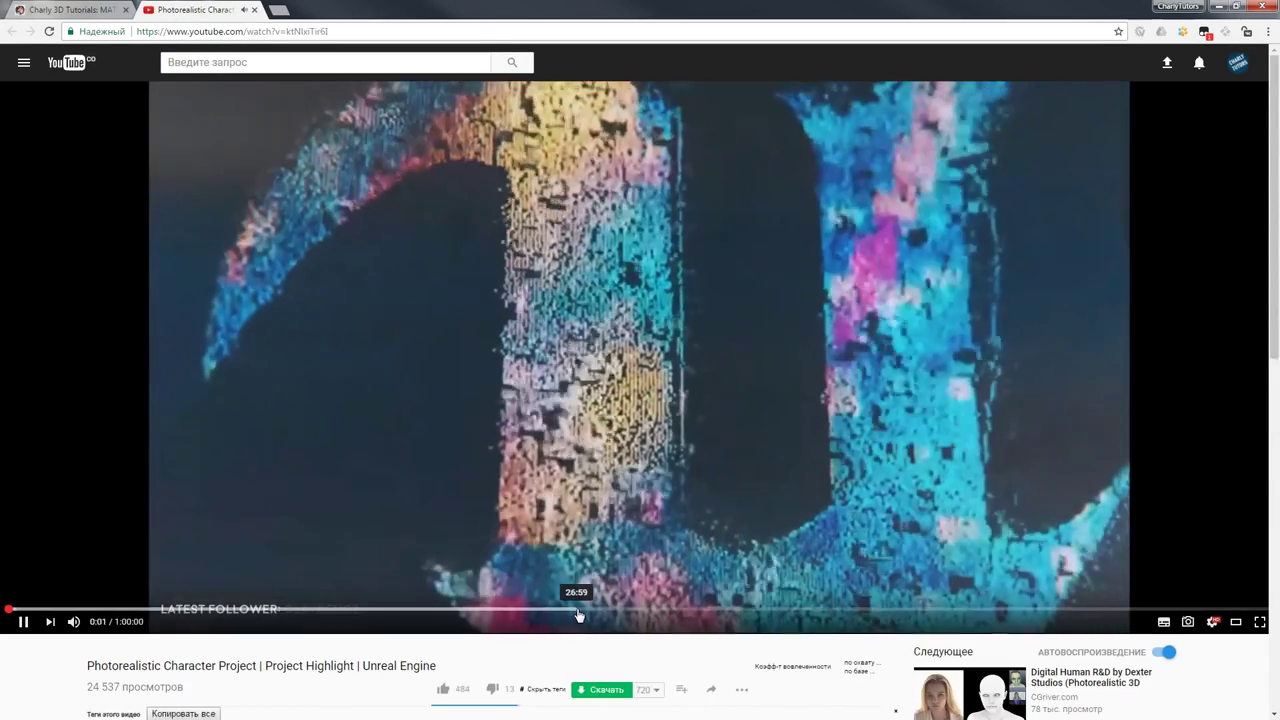
{"action": "left_click", "coordinate": [578, 609]}
{"action": "key", "text": "ctrl+w"}
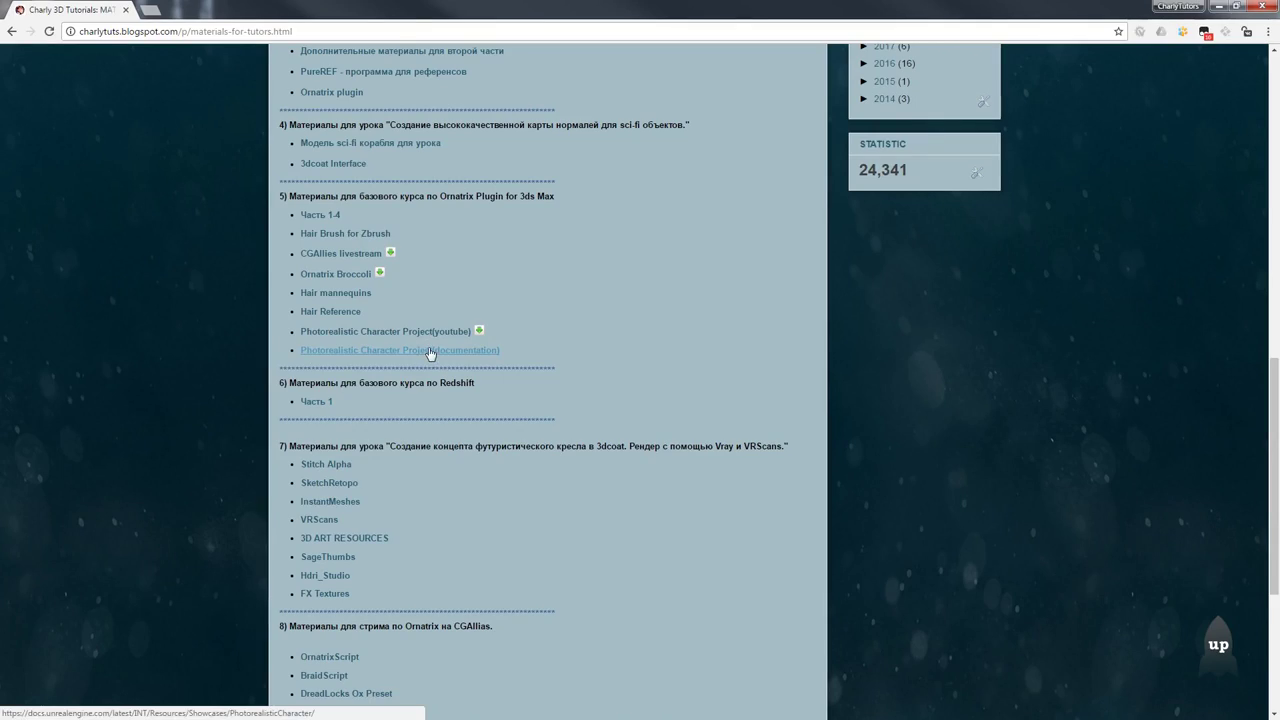
Open the Photorealistic Character Project documentation, review its topic list, video and shading sections, and close the page
{"action": "left_click", "coordinate": [444, 351]}
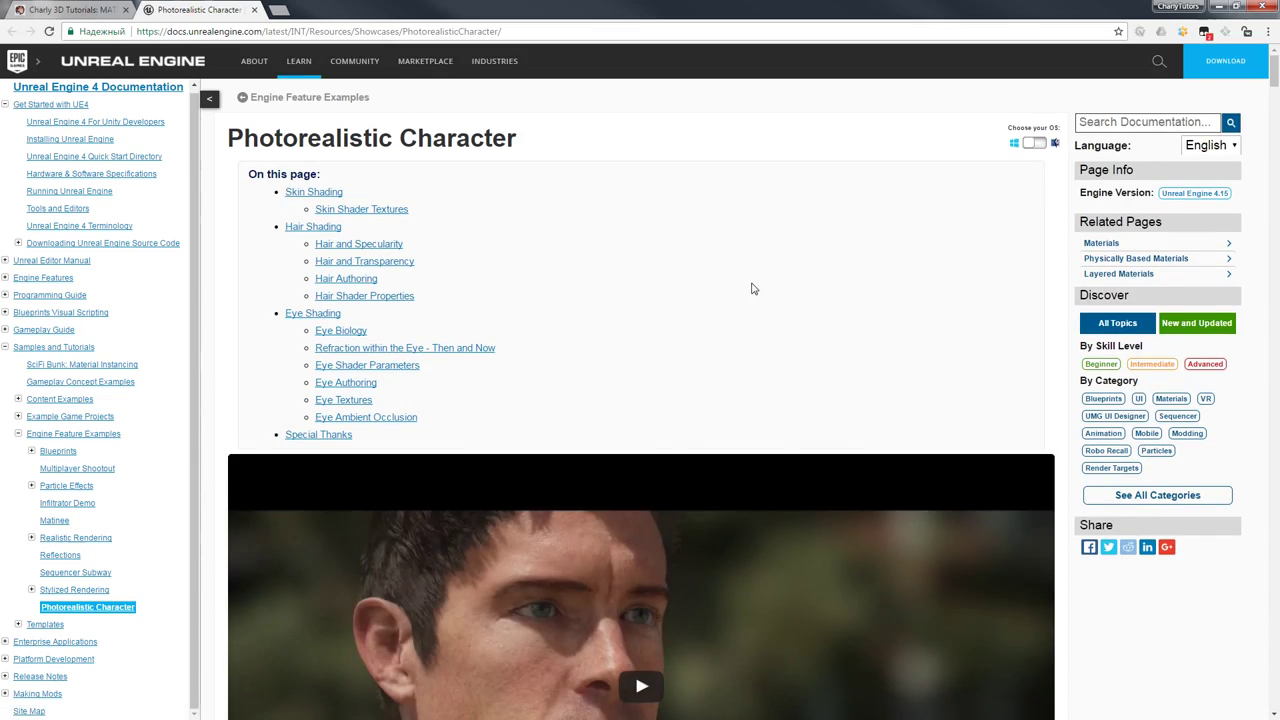
{"action": "scroll", "coordinate": [553, 289], "scroll_direction": "down", "scroll_amount": 8}
{"action": "scroll", "coordinate": [540, 295], "scroll_direction": "down", "scroll_amount": 15}
{"action": "scroll", "coordinate": [563, 357], "scroll_direction": "up", "scroll_amount": 20}
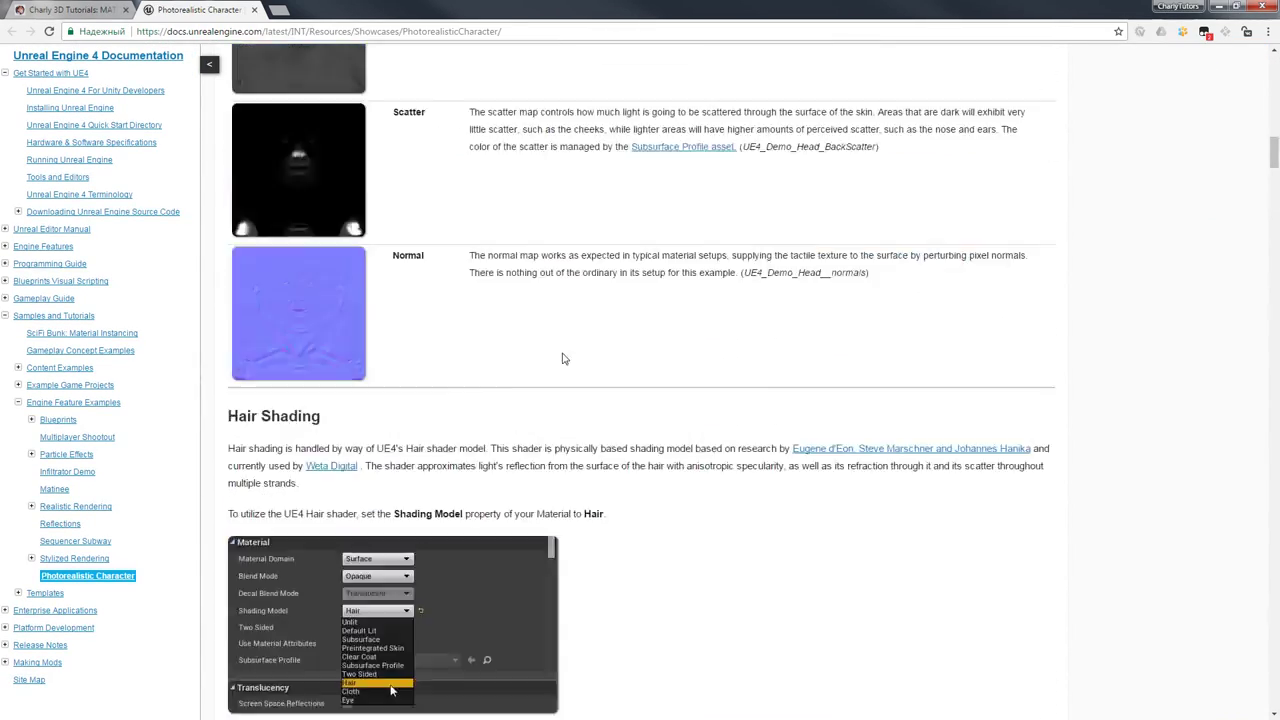
{"action": "scroll", "coordinate": [587, 481], "scroll_direction": "up", "scroll_amount": 2}
{"action": "scroll", "coordinate": [485, 546], "scroll_direction": "down", "scroll_amount": 5}
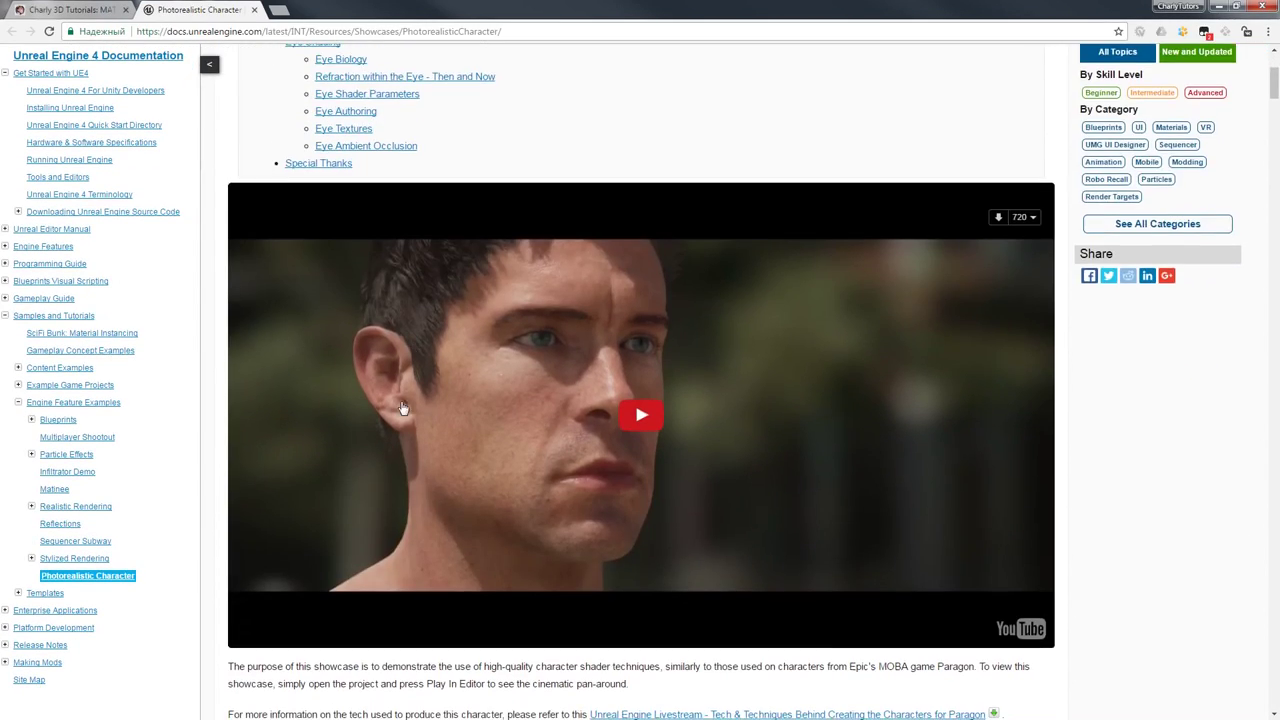
{"action": "scroll", "coordinate": [718, 518], "scroll_direction": "up", "scroll_amount": 5}
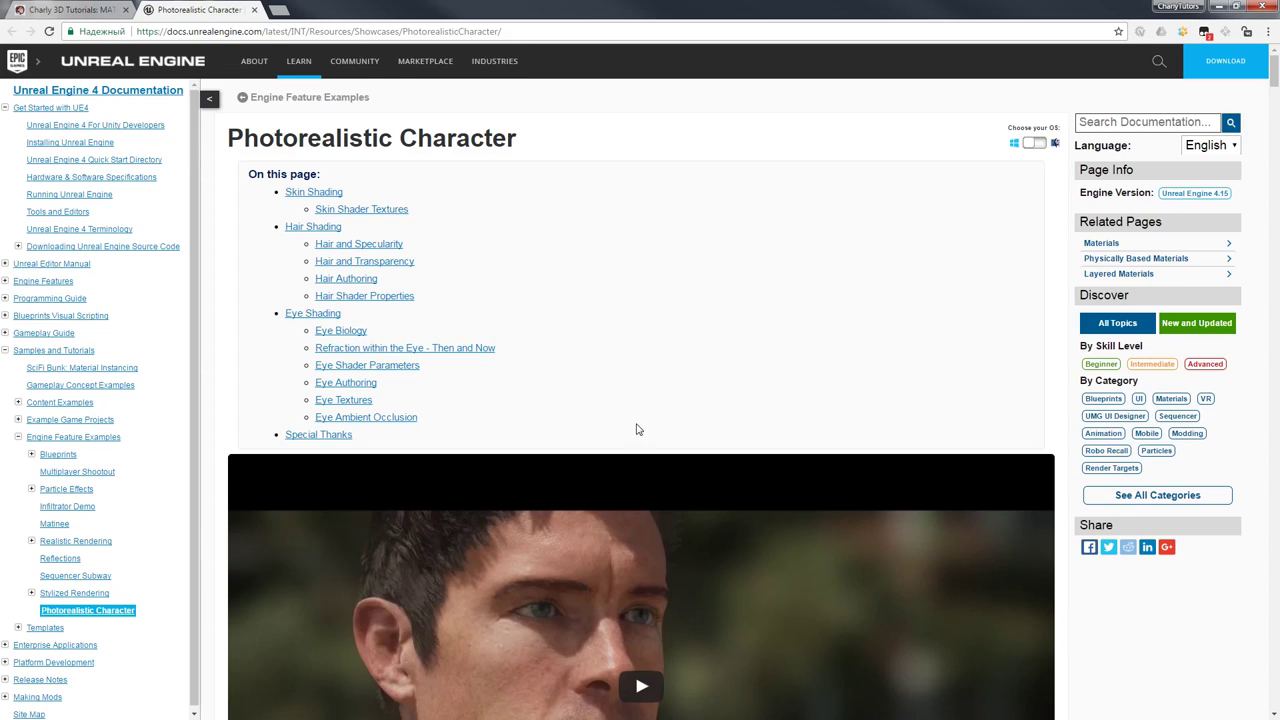
{"action": "scroll", "coordinate": [634, 429], "scroll_direction": "down", "scroll_amount": 1}
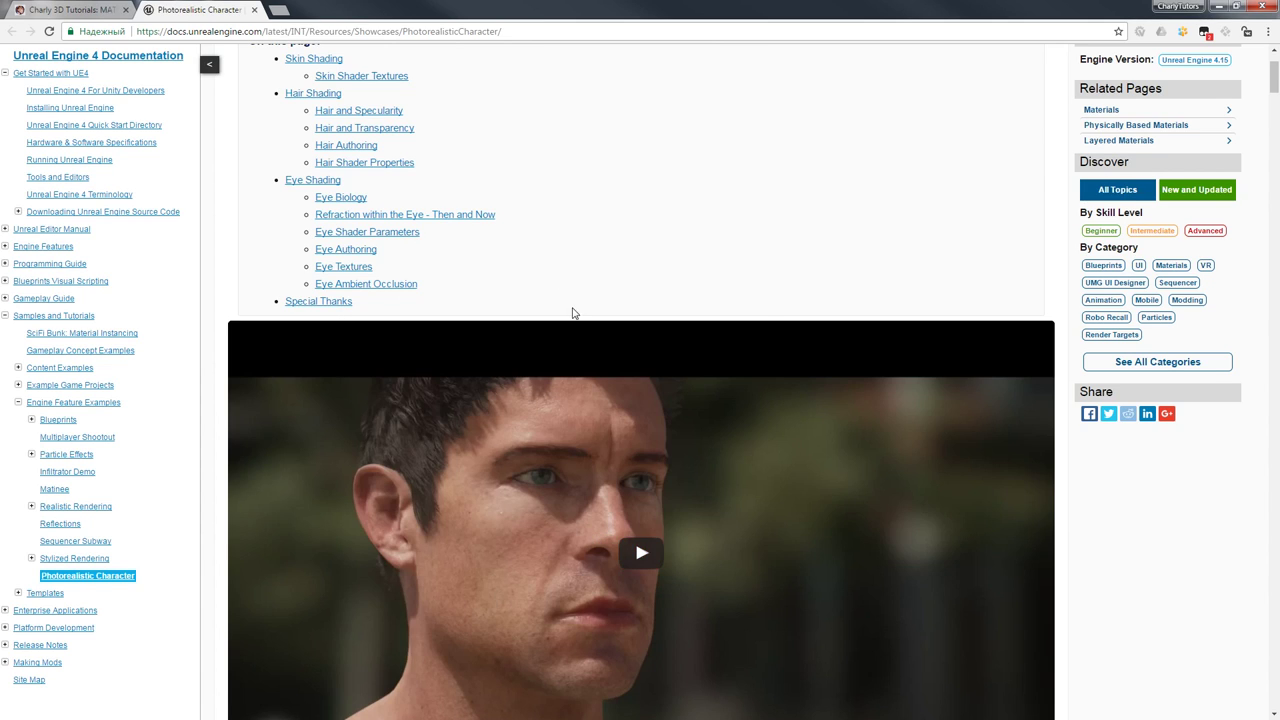
{"action": "left_click", "coordinate": [254, 9]}
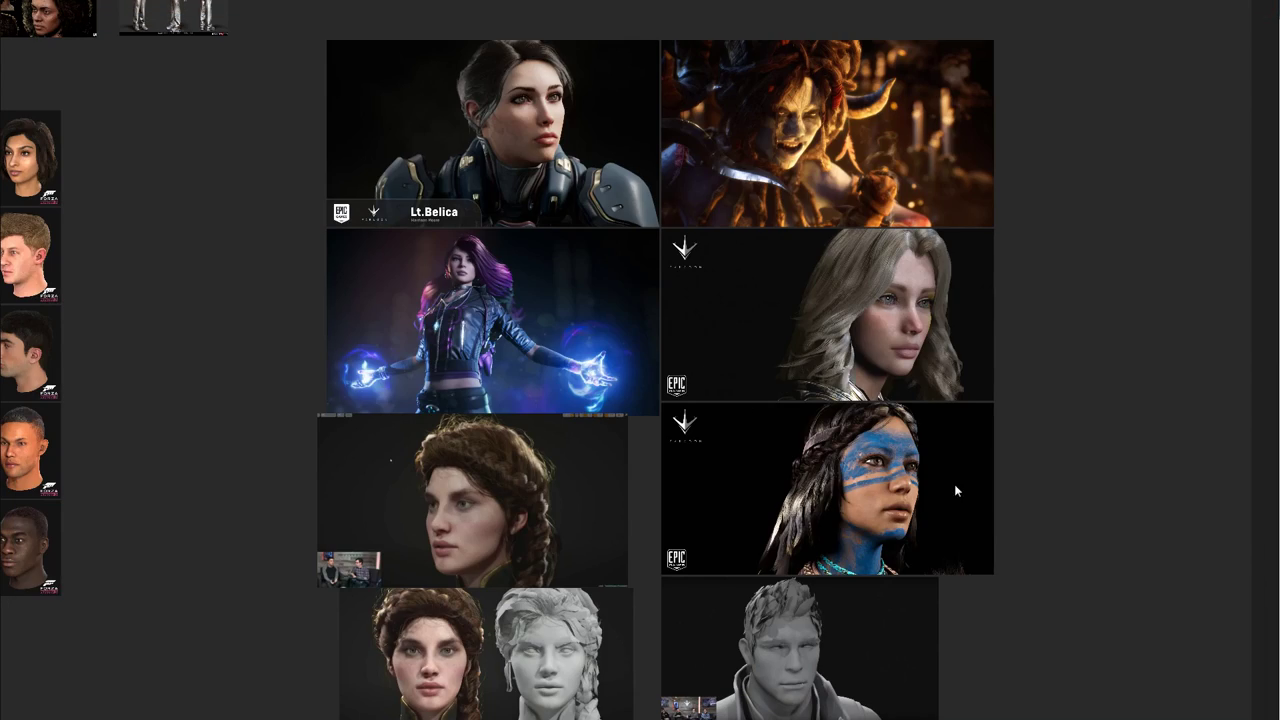
Look over the reference board again and examine the Uncharted 4 busts with the blonde ponytail and dark curly hair up close
{"action": "scroll", "coordinate": [762, 413], "scroll_direction": "down", "scroll_amount": 4}
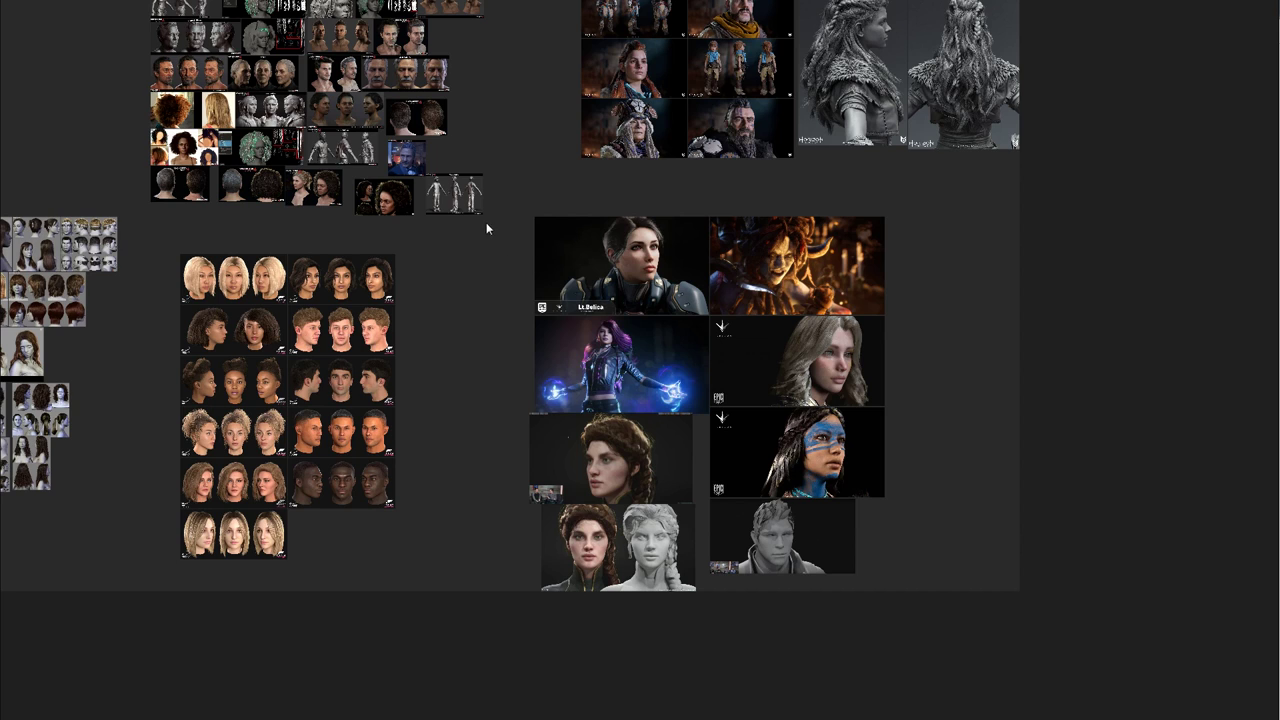
{"action": "scroll", "coordinate": [497, 348], "scroll_direction": "up", "scroll_amount": 3}
{"action": "scroll", "coordinate": [497, 348], "scroll_direction": "down", "scroll_amount": 3}
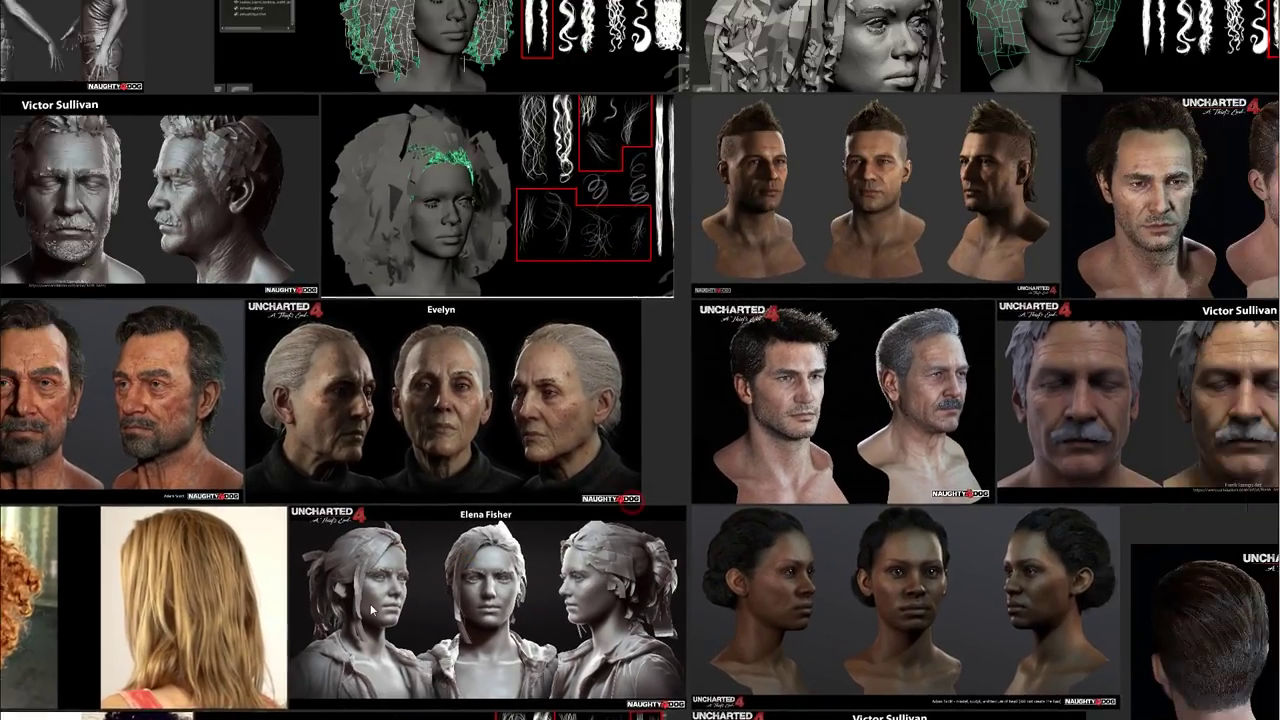
{"action": "middle_click_drag", "start_coordinate": [370, 603], "coordinate": [269, 656]}
{"action": "scroll", "coordinate": [508, 466], "scroll_direction": "down", "scroll_amount": 3}
{"action": "middle_click_drag", "start_coordinate": [546, 480], "coordinate": [479, 578]}
{"action": "middle_click_drag", "start_coordinate": [541, 530], "coordinate": [405, 443]}
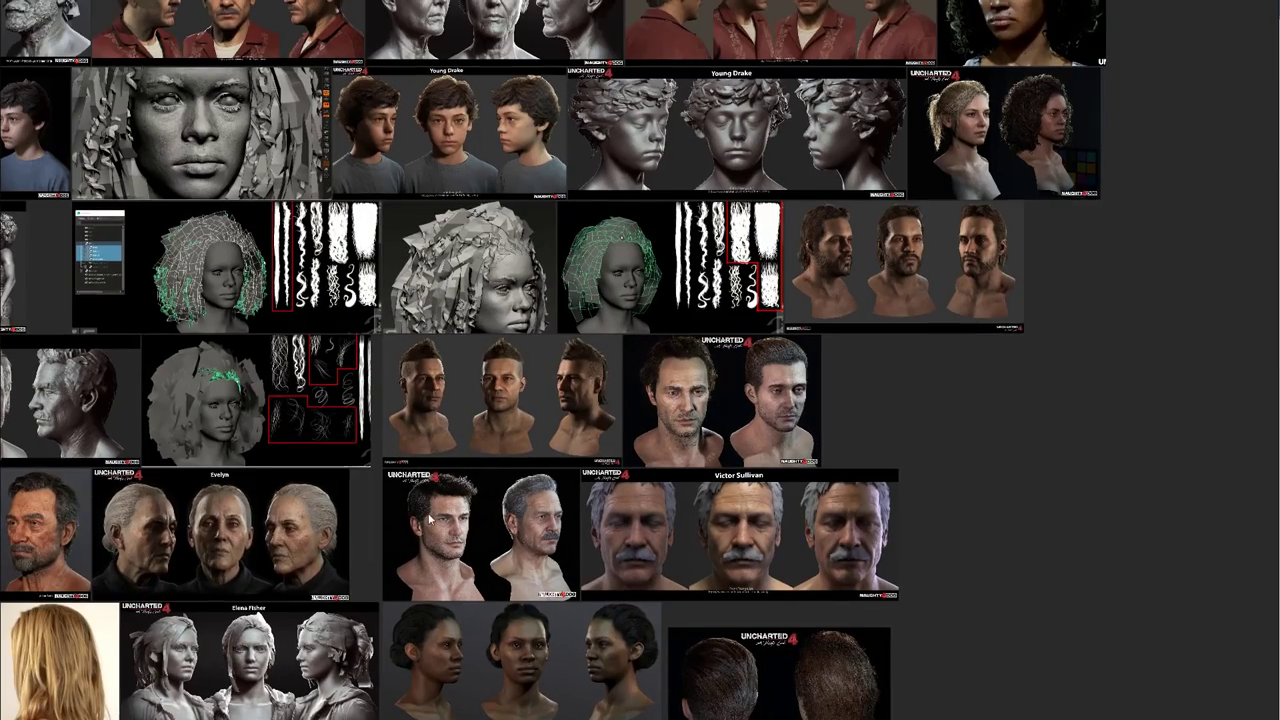
{"action": "middle_click_drag", "start_coordinate": [1076, 75], "coordinate": [845, 238]}
{"action": "scroll", "coordinate": [843, 266], "scroll_direction": "up", "scroll_amount": 7}
{"action": "scroll", "coordinate": [734, 291], "scroll_direction": "up", "scroll_amount": 2}
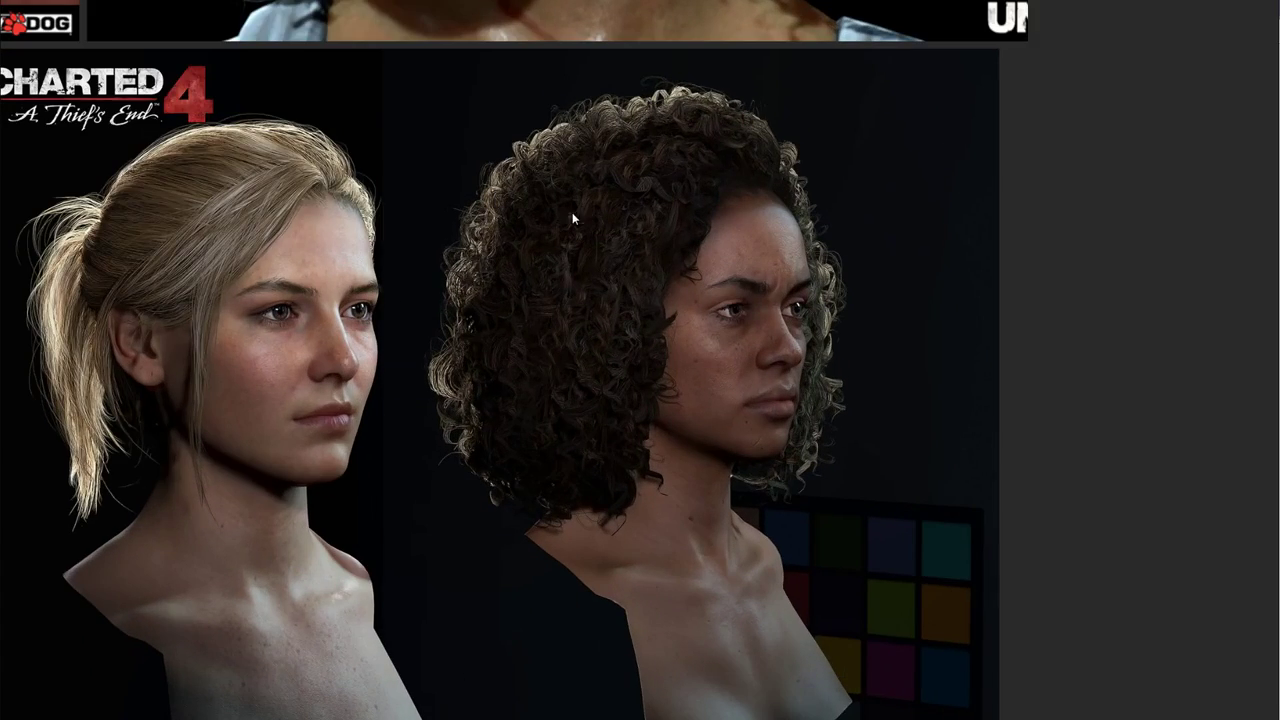
{"action": "scroll", "coordinate": [565, 438], "scroll_direction": "down", "scroll_amount": 2}
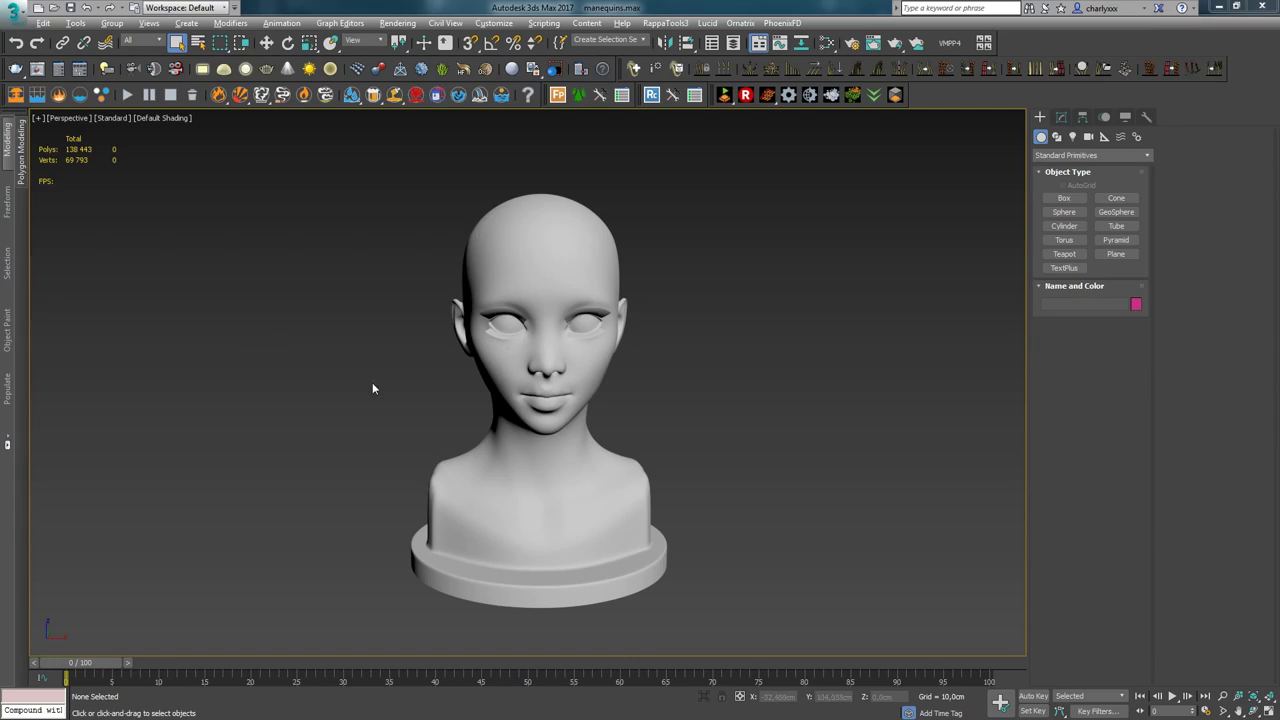
Select the girl mannequin head in 3ds Max and inspect it from three-quarter and side views
{"action": "middle_click_drag", "start_coordinate": [468, 448], "coordinate": [514, 423], "text": "alt"}
{"action": "left_click", "coordinate": [529, 466]}
{"action": "middle_click_drag", "start_coordinate": [529, 466], "coordinate": [451, 381], "text": "alt"}
{"action": "key", "text": "w"}
{"action": "scroll", "coordinate": [514, 402], "scroll_direction": "down", "scroll_amount": 2}
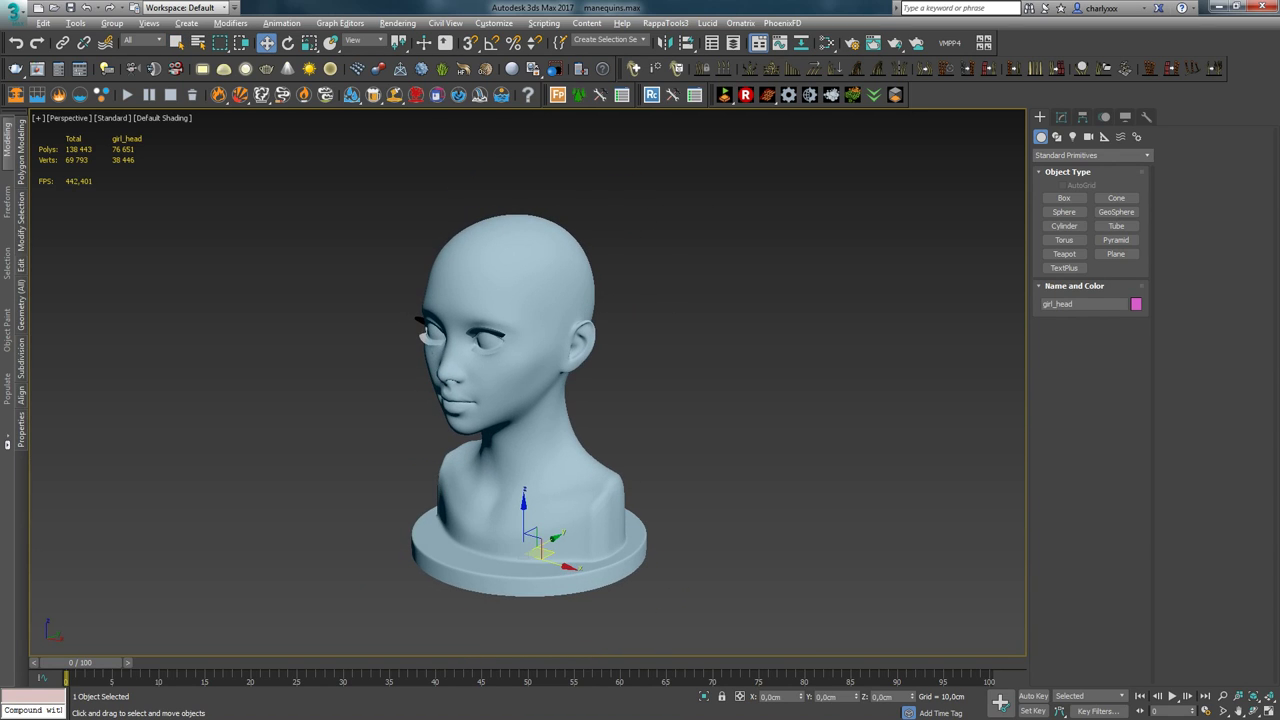
{"action": "middle_click_drag", "start_coordinate": [718, 357], "coordinate": [609, 260], "text": "alt"}
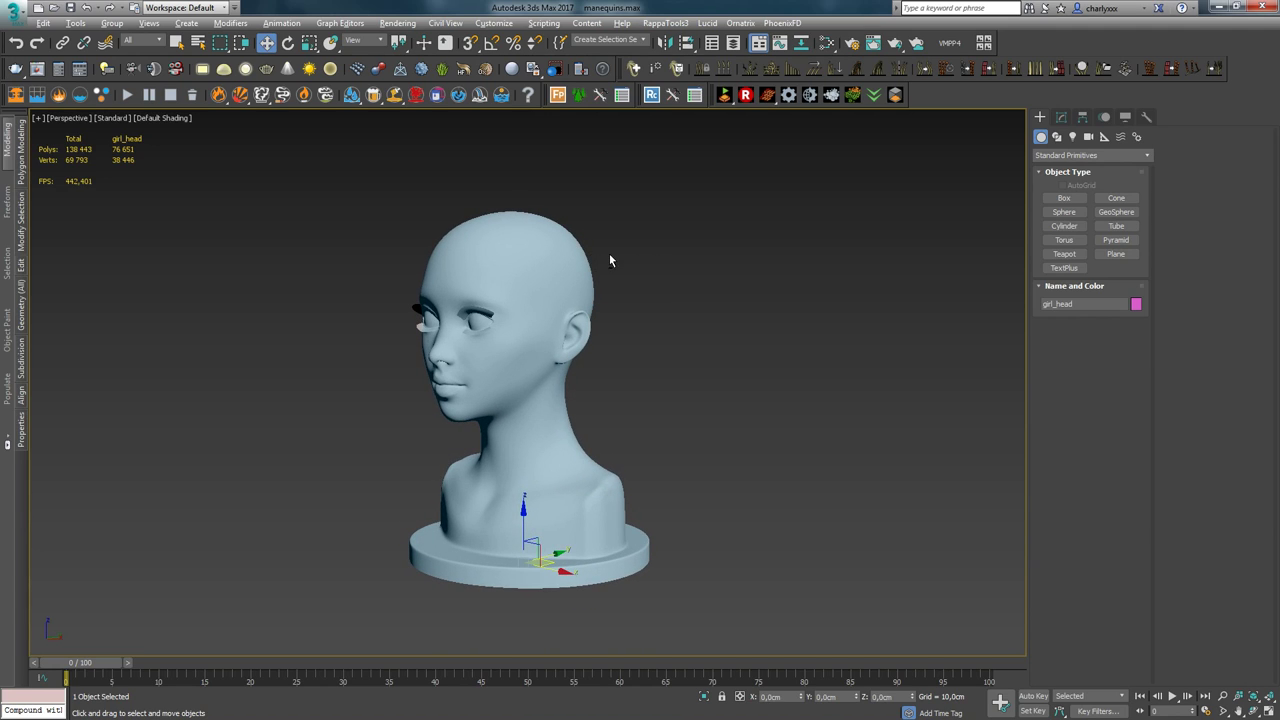
{"action": "middle_click_drag", "start_coordinate": [593, 214], "coordinate": [543, 223], "text": "alt"}
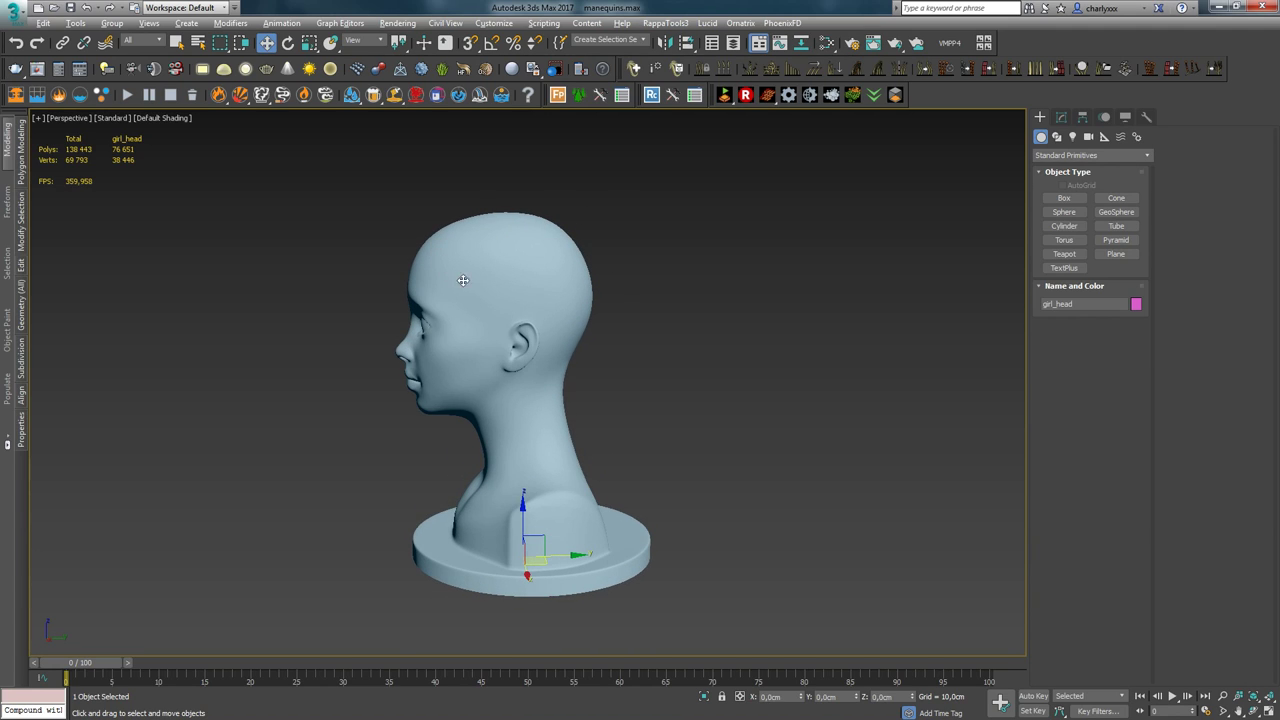
{"action": "middle_click_drag", "start_coordinate": [543, 335], "coordinate": [547, 393], "text": "alt"}
{"action": "mouse_move", "coordinate": [592, 313]}
{"action": "middle_mouse_down", "text": "alt"}
{"action": "mouse_move", "coordinate": [503, 304]}
{"action": "mouse_move", "coordinate": [460, 385]}
{"action": "mouse_move", "coordinate": [610, 347]}
{"action": "middle_mouse_up", "text": "alt"}
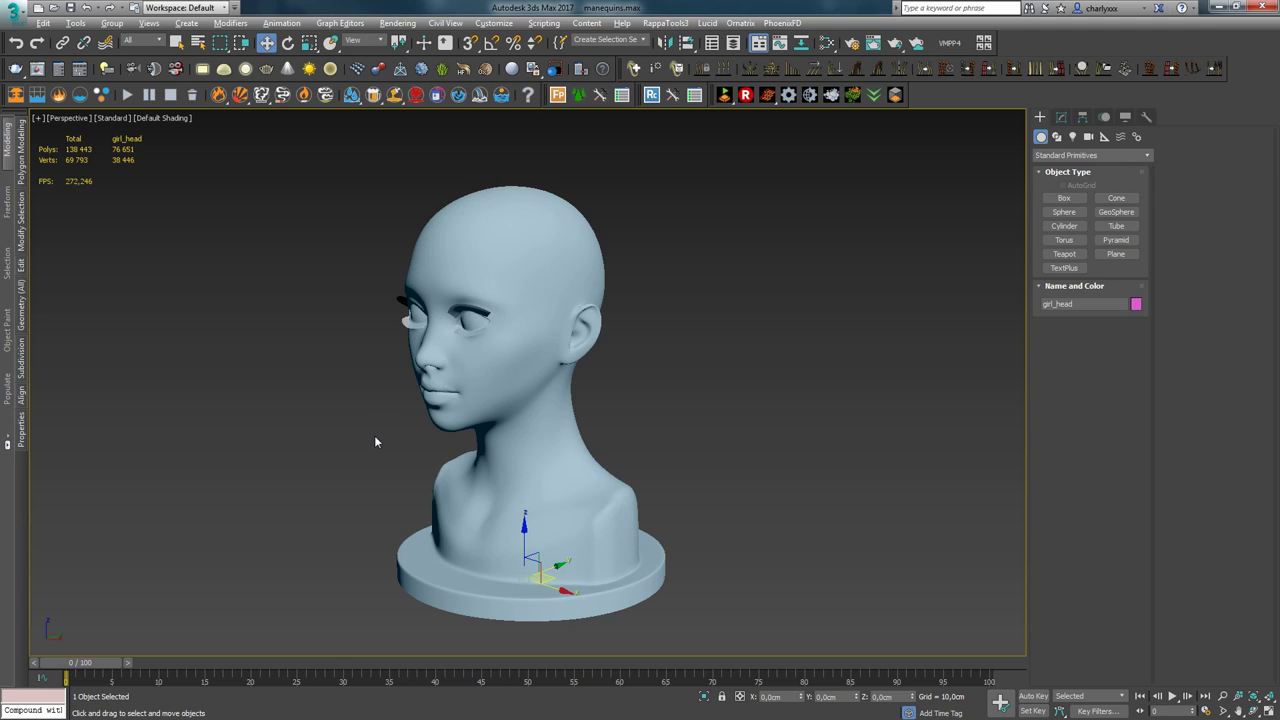
{"action": "middle_click_drag", "start_coordinate": [477, 357], "coordinate": [503, 275], "text": "alt"}
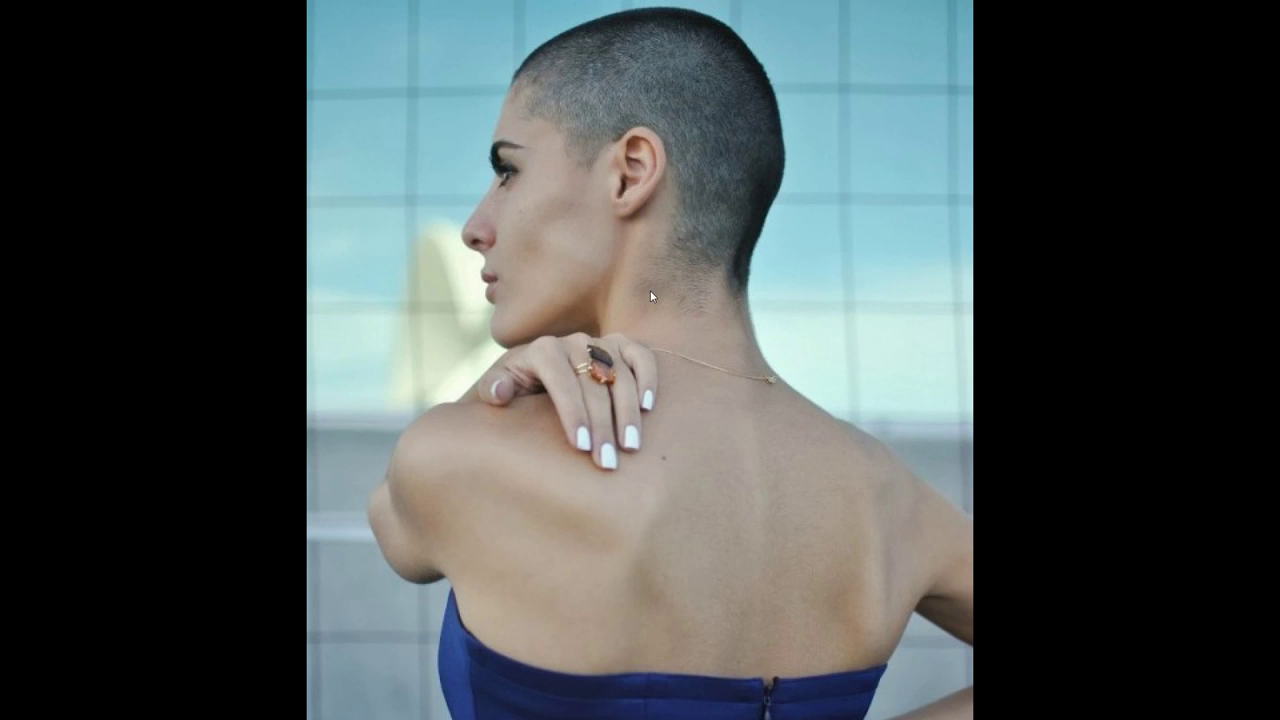
Examine the hairline in the shaved-head photos and compare it with the white scalp area on the girl mannequin head
{"action": "key", "text": "Right"}
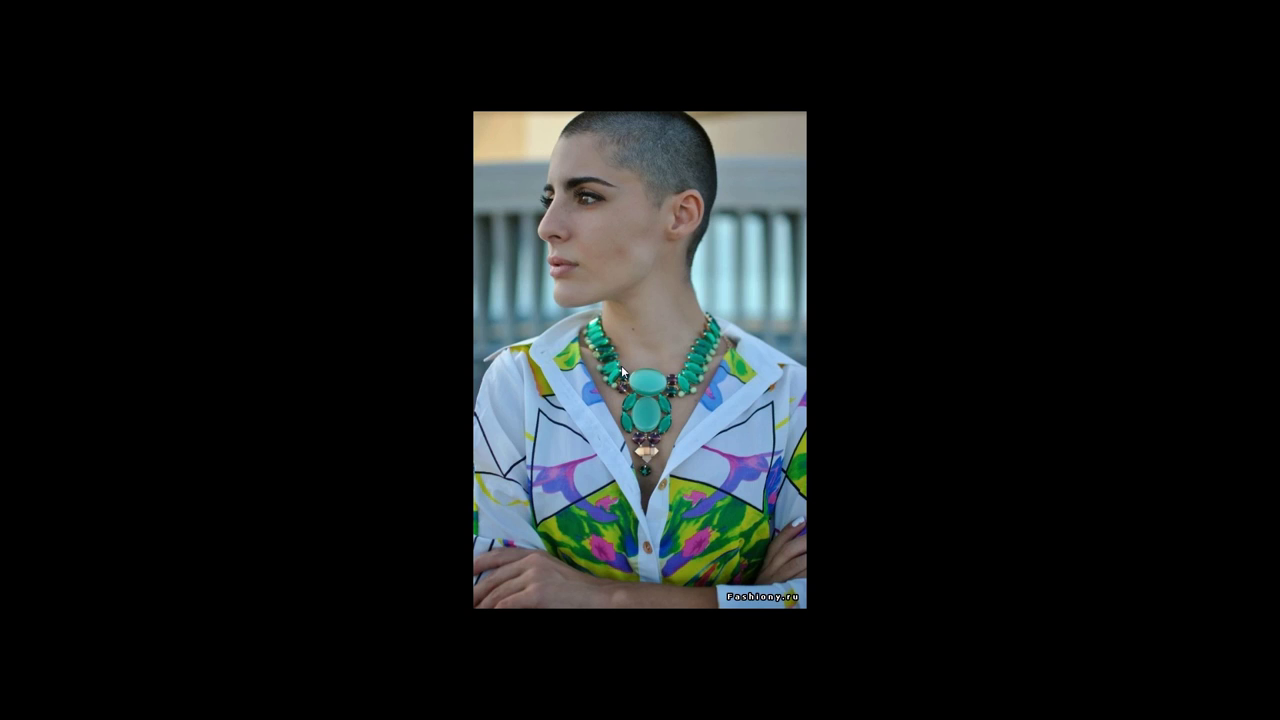
{"action": "scroll", "coordinate": [631, 138], "scroll_direction": "up", "scroll_amount": 2}
{"action": "left_click_drag", "start_coordinate": [632, 133], "coordinate": [638, 388]}
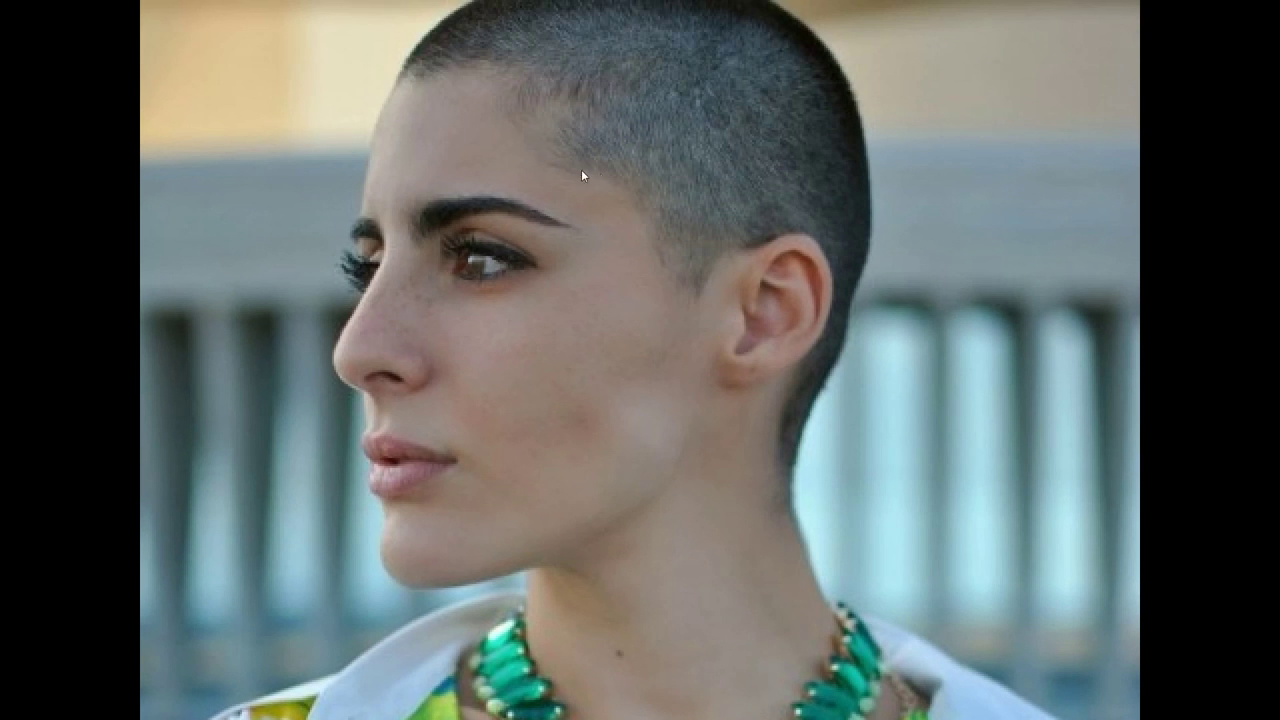
{"action": "scroll", "coordinate": [598, 365], "scroll_direction": "down", "scroll_amount": 3}
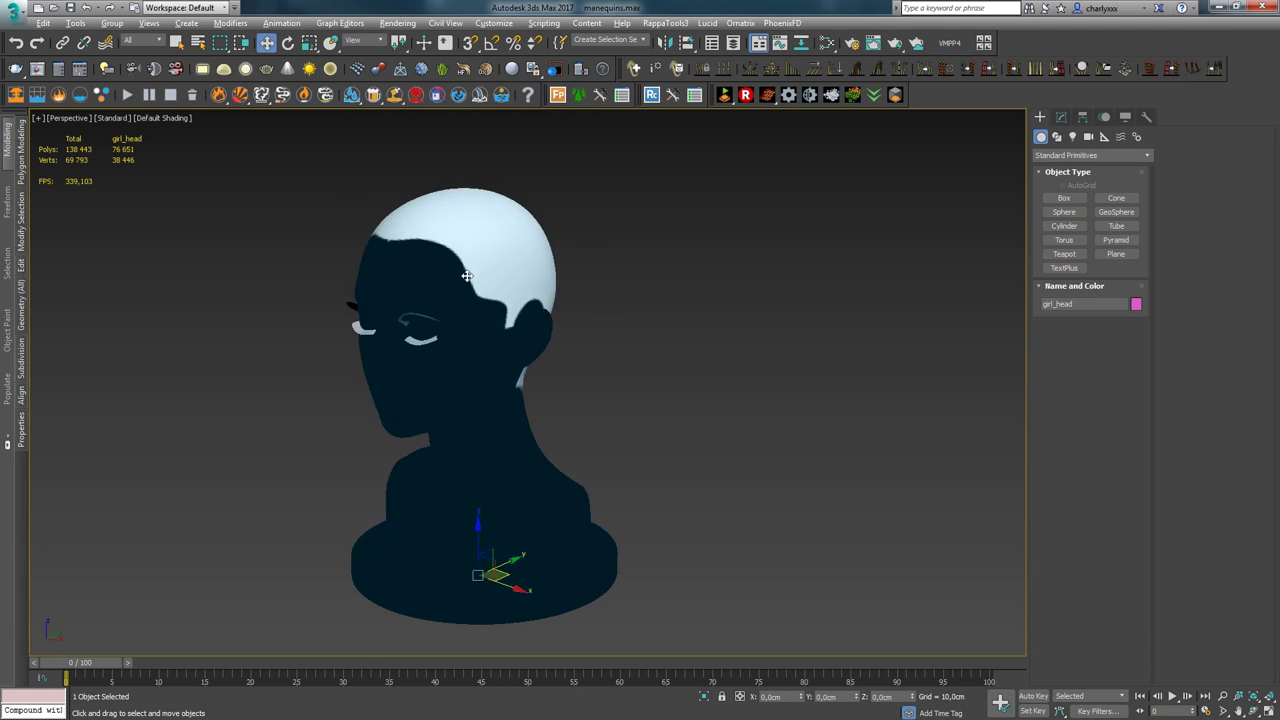
{"action": "middle_click_drag", "start_coordinate": [436, 276], "coordinate": [497, 285], "text": "alt"}
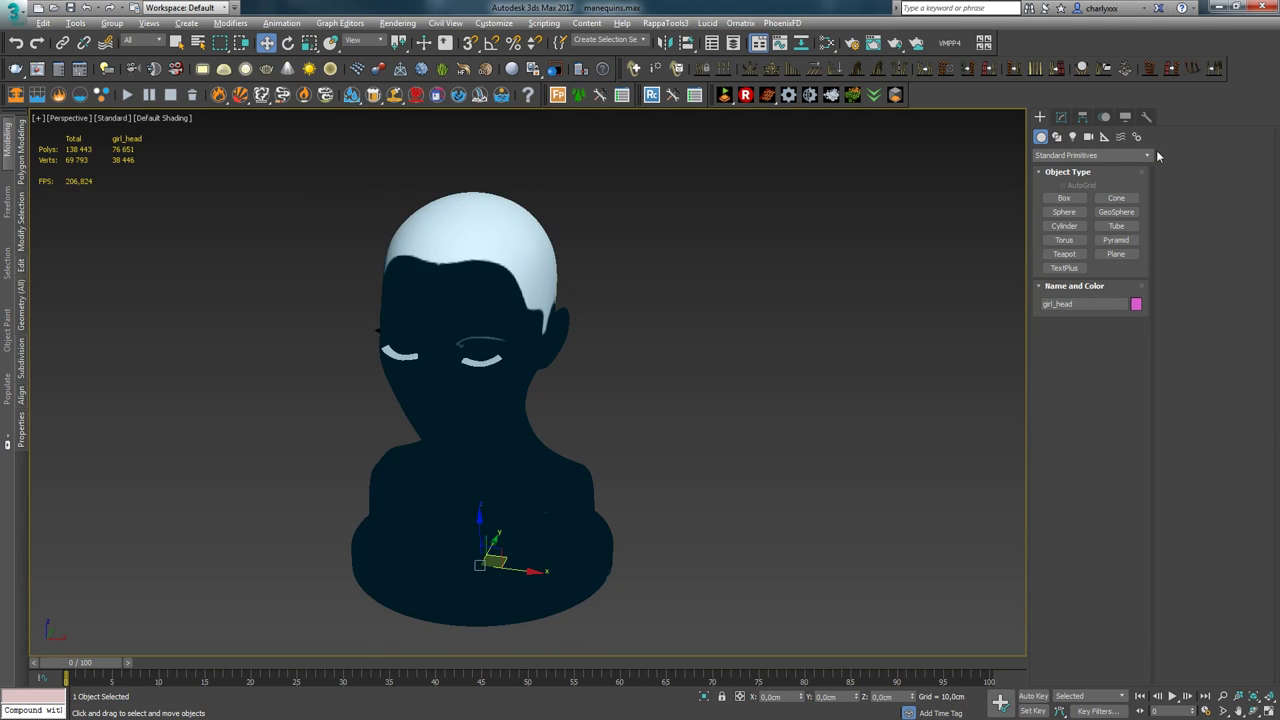
Switch the girl head's shaded display to its object color and frame it in a three-quarter view
{"action": "left_click", "coordinate": [1125, 116]}
{"action": "left_click", "coordinate": [1120, 201]}
{"action": "middle_click_drag", "start_coordinate": [672, 357], "coordinate": [648, 415], "text": "alt"}
{"action": "left_click", "coordinate": [728, 434]}
{"action": "left_click", "coordinate": [580, 530]}
{"action": "middle_click_drag", "start_coordinate": [720, 298], "coordinate": [760, 259]}
{"action": "middle_click_drag", "start_coordinate": [760, 259], "coordinate": [795, 238], "text": "alt"}
{"action": "middle_click_drag", "start_coordinate": [714, 311], "coordinate": [696, 327]}
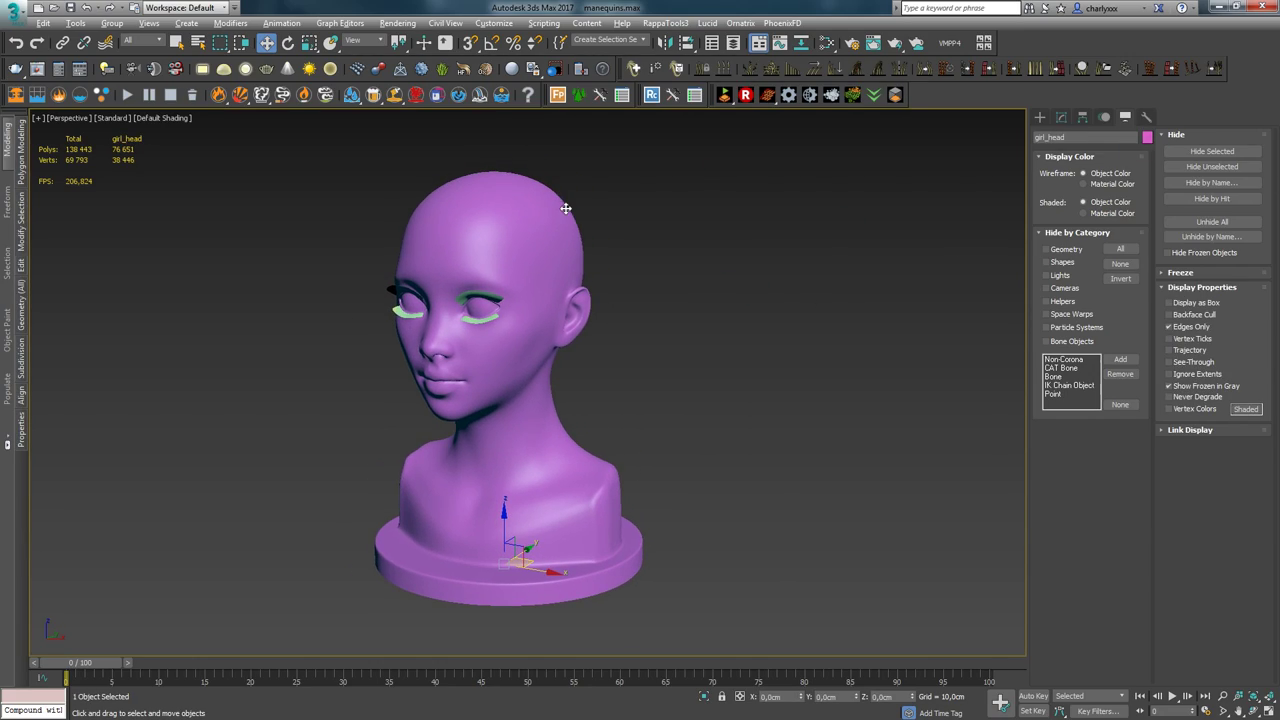
Add an Ornatrix FurBall to the girl head and open its Ox Guides from Surface settings
{"action": "left_click", "coordinate": [634, 70]}
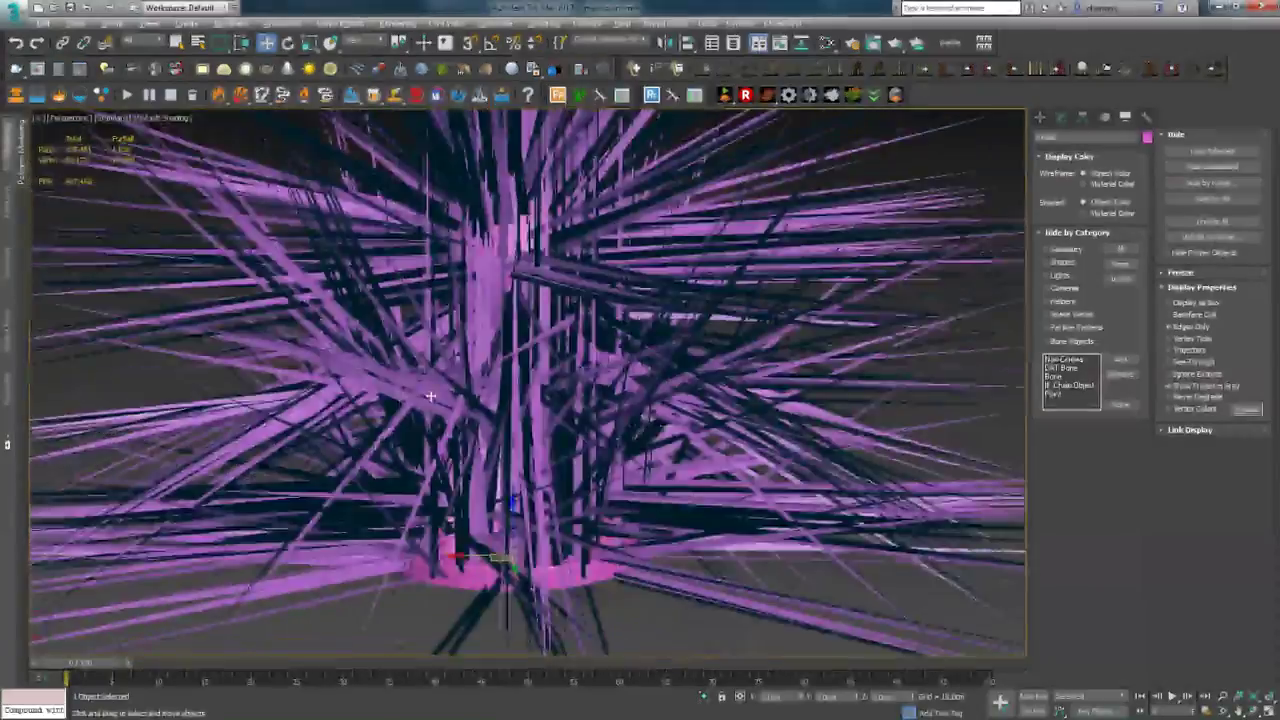
{"action": "middle_click_drag", "start_coordinate": [430, 397], "coordinate": [618, 400], "text": "alt"}
{"action": "left_click", "coordinate": [1061, 118]}
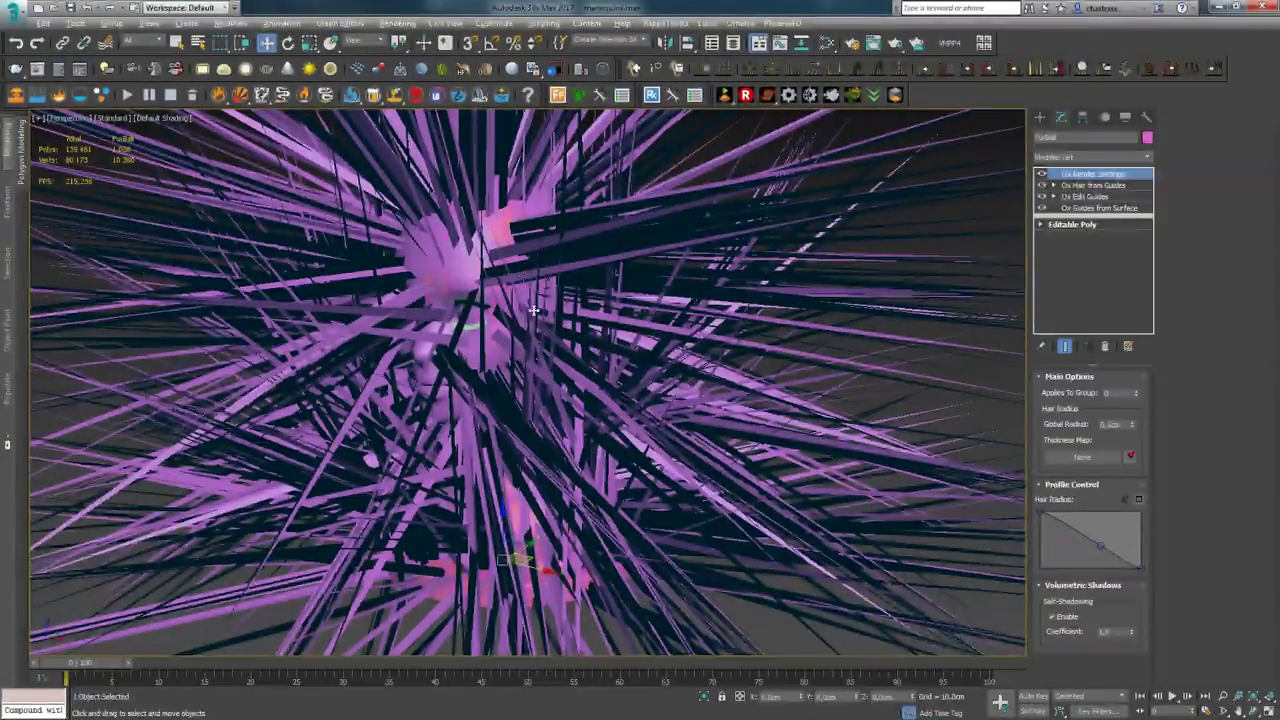
{"action": "left_click", "coordinate": [1098, 208]}
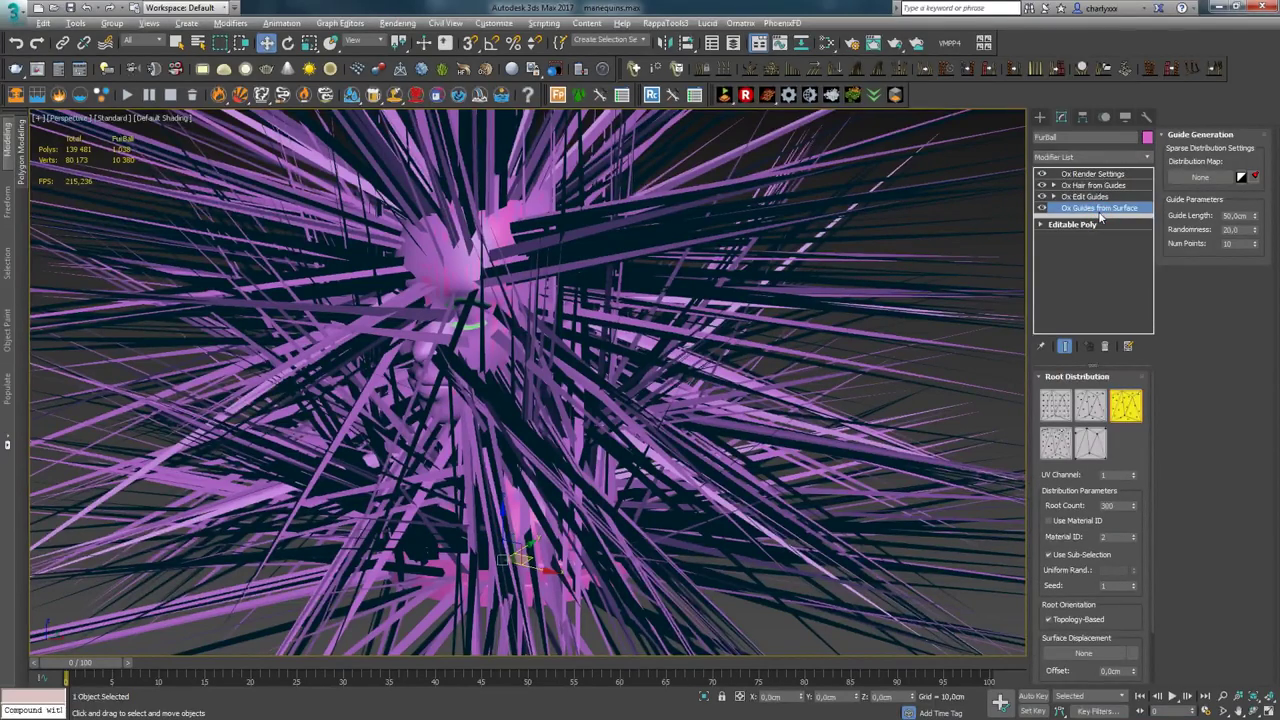
Assign the girl_mask bitmap from the Slate Material Editor as the distribution map of Ox Guides from Surface
{"action": "left_click", "coordinate": [1200, 177]}
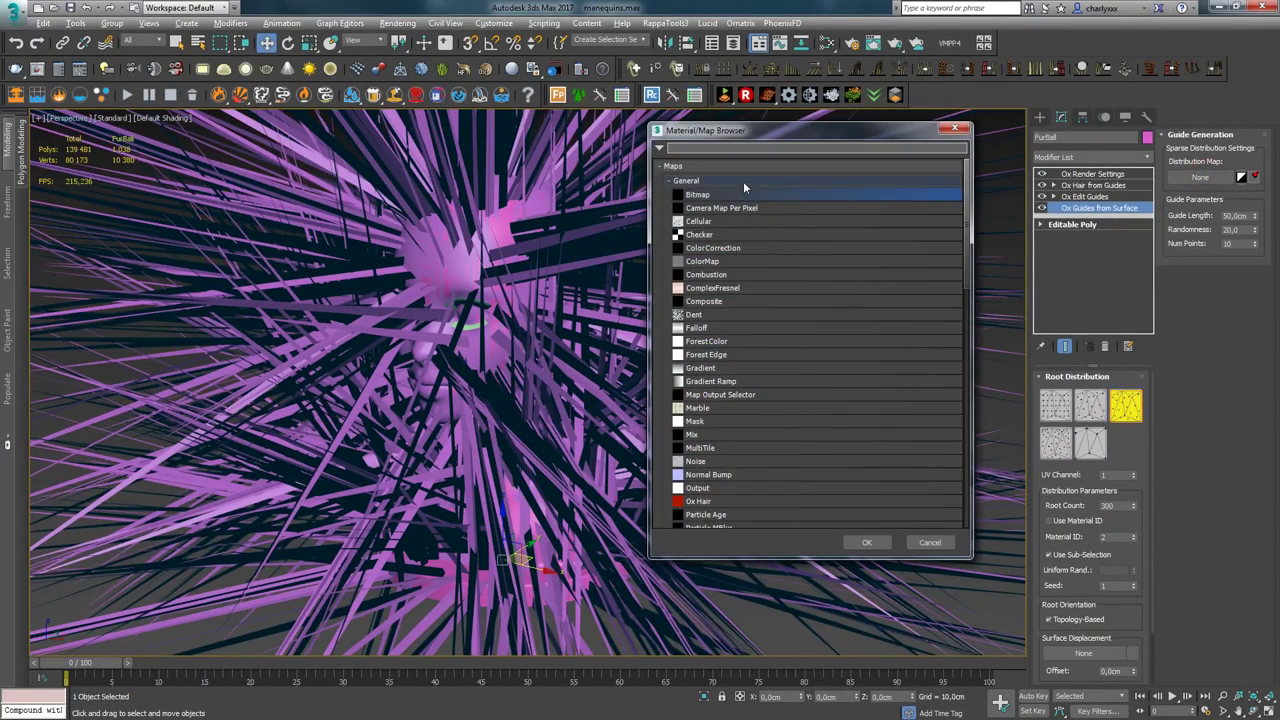
{"action": "left_click", "coordinate": [953, 129]}
{"action": "key", "text": "m"}
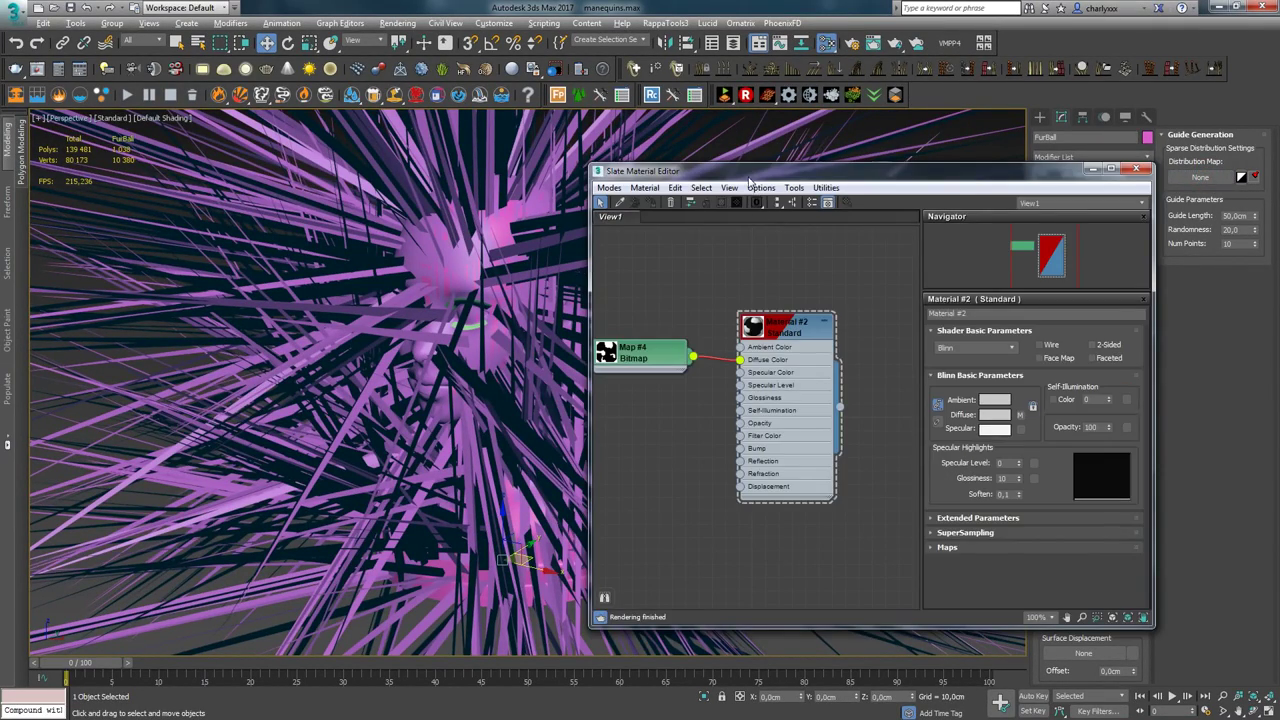
{"action": "left_click_drag", "start_coordinate": [750, 180], "coordinate": [273, 211]}
{"action": "left_click_drag", "start_coordinate": [1140, 213], "coordinate": [1198, 177]}
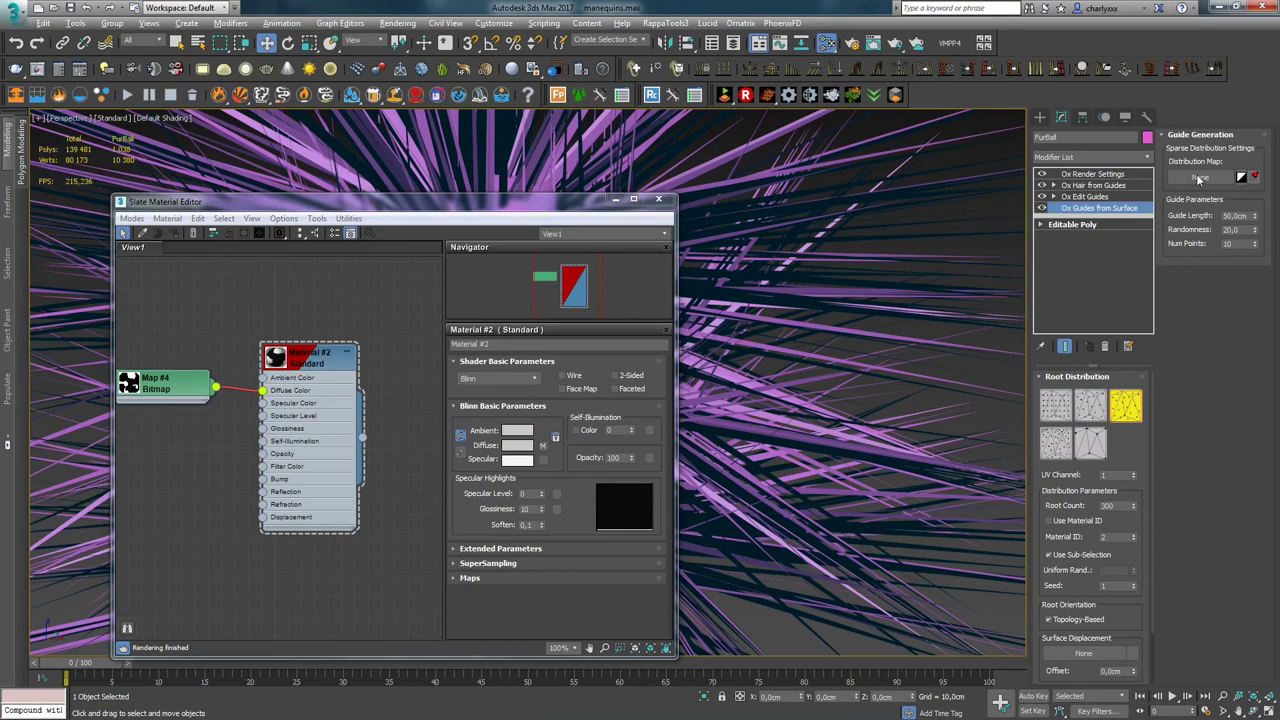
{"action": "left_click", "coordinate": [604, 395]}
{"action": "left_click", "coordinate": [659, 201]}
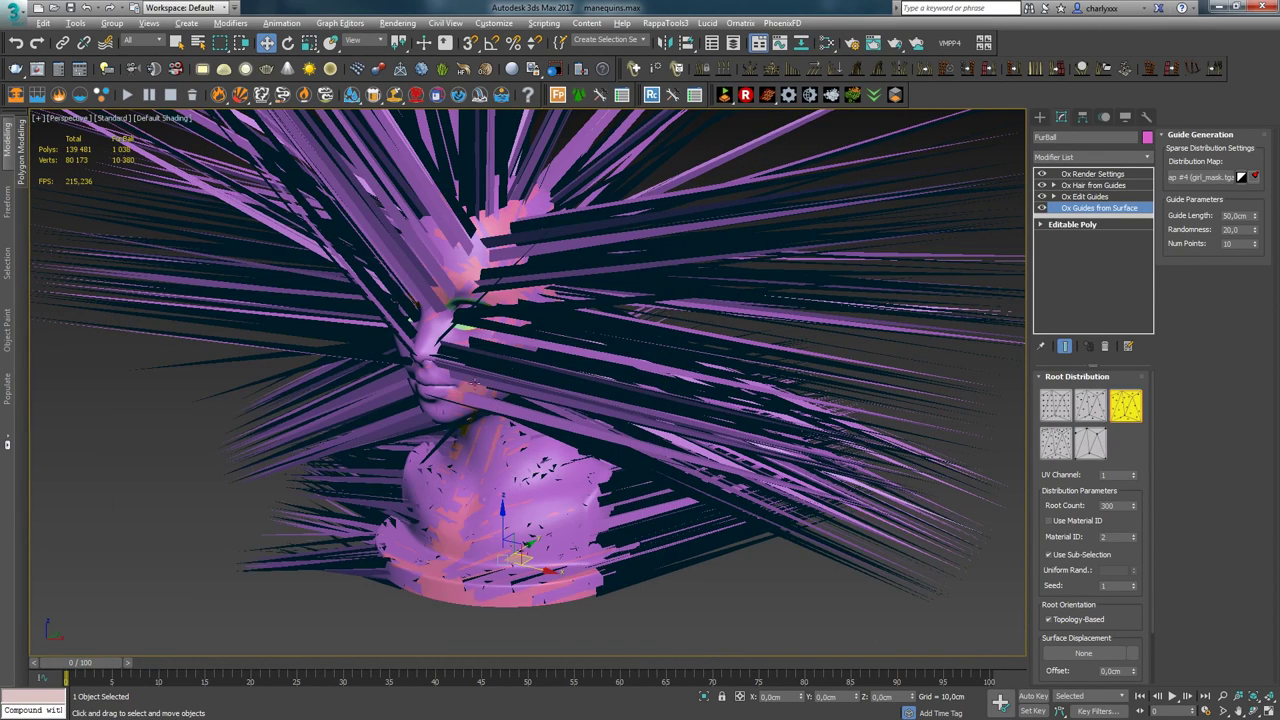
Paste the girl_mask map as an instance into the dense distribution map of Ox Hair from Guides
{"action": "left_click", "coordinate": [1092, 185]}
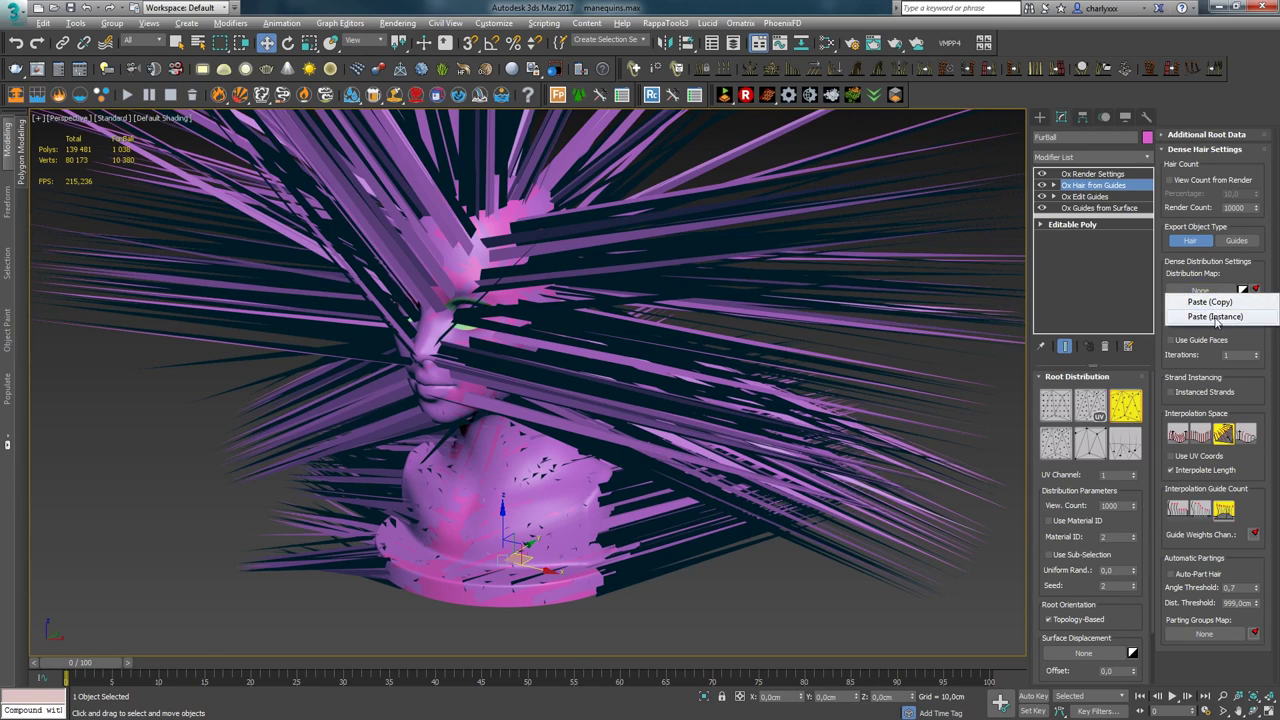
{"action": "left_click", "coordinate": [1243, 290]}
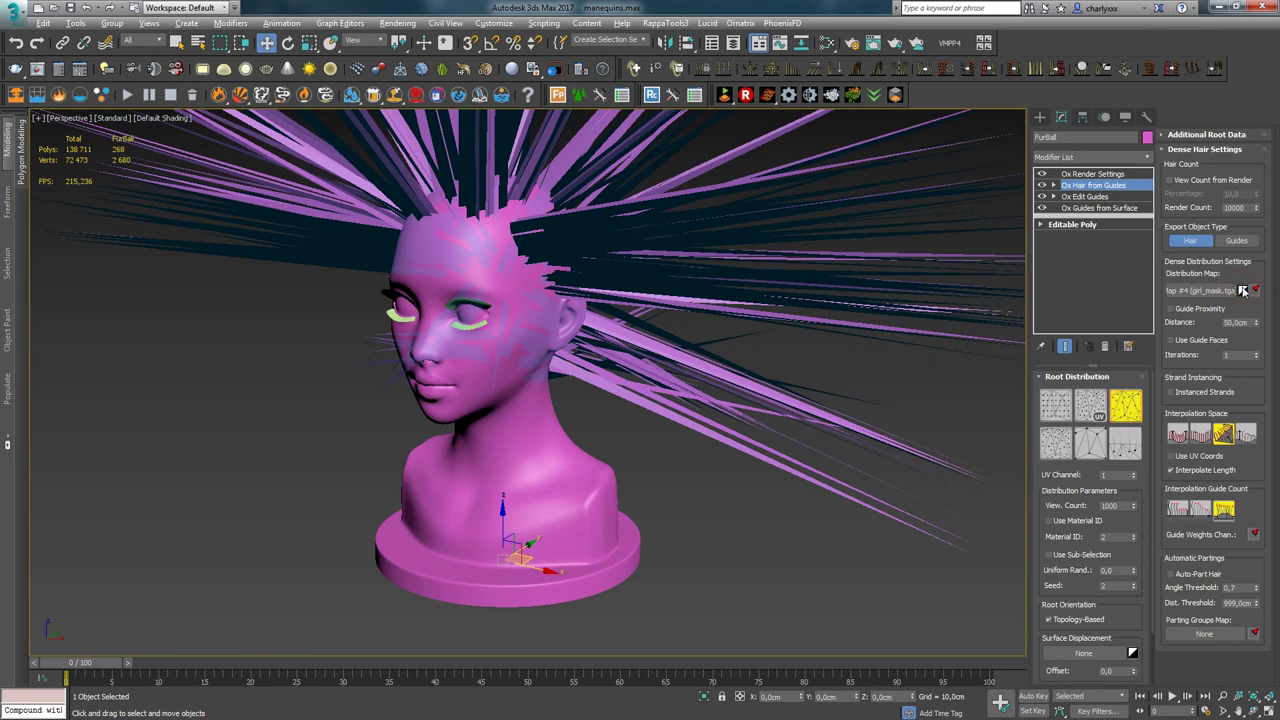
{"action": "middle_click_drag", "start_coordinate": [452, 262], "coordinate": [640, 262], "text": "alt"}
Change the FurBall's object color to blue
{"action": "left_click", "coordinate": [1146, 117]}
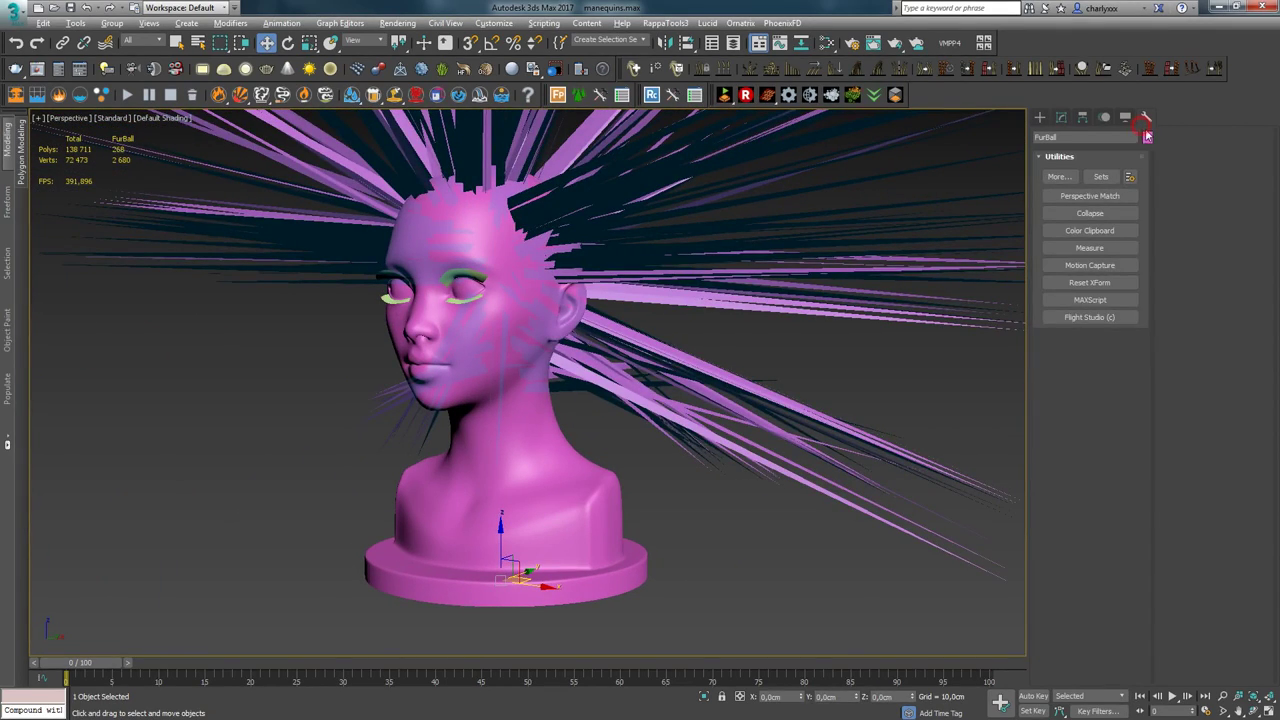
{"action": "left_click", "coordinate": [1147, 137]}
{"action": "left_click", "coordinate": [694, 357]}
{"action": "left_click", "coordinate": [707, 439]}
{"action": "middle_click_drag", "start_coordinate": [700, 430], "coordinate": [690, 510], "text": "alt"}
{"action": "scroll", "coordinate": [665, 480], "scroll_direction": "down", "scroll_amount": 2}
{"action": "mouse_move", "coordinate": [600, 400]}
{"action": "middle_mouse_down", "text": "alt"}
{"action": "mouse_move", "coordinate": [514, 324]}
{"action": "mouse_move", "coordinate": [605, 401]}
{"action": "middle_mouse_up", "text": "alt"}
In Ox Guides from Surface, set the guide randomness to 0 and shorten the guide length
{"action": "left_click", "coordinate": [1062, 117]}
{"action": "middle_click_drag", "start_coordinate": [690, 375], "coordinate": [497, 248], "text": "alt"}
{"action": "middle_click_drag", "start_coordinate": [770, 280], "coordinate": [600, 300], "text": "alt"}
{"action": "left_click", "coordinate": [1099, 207]}
{"action": "right_click", "coordinate": [1254, 231]}
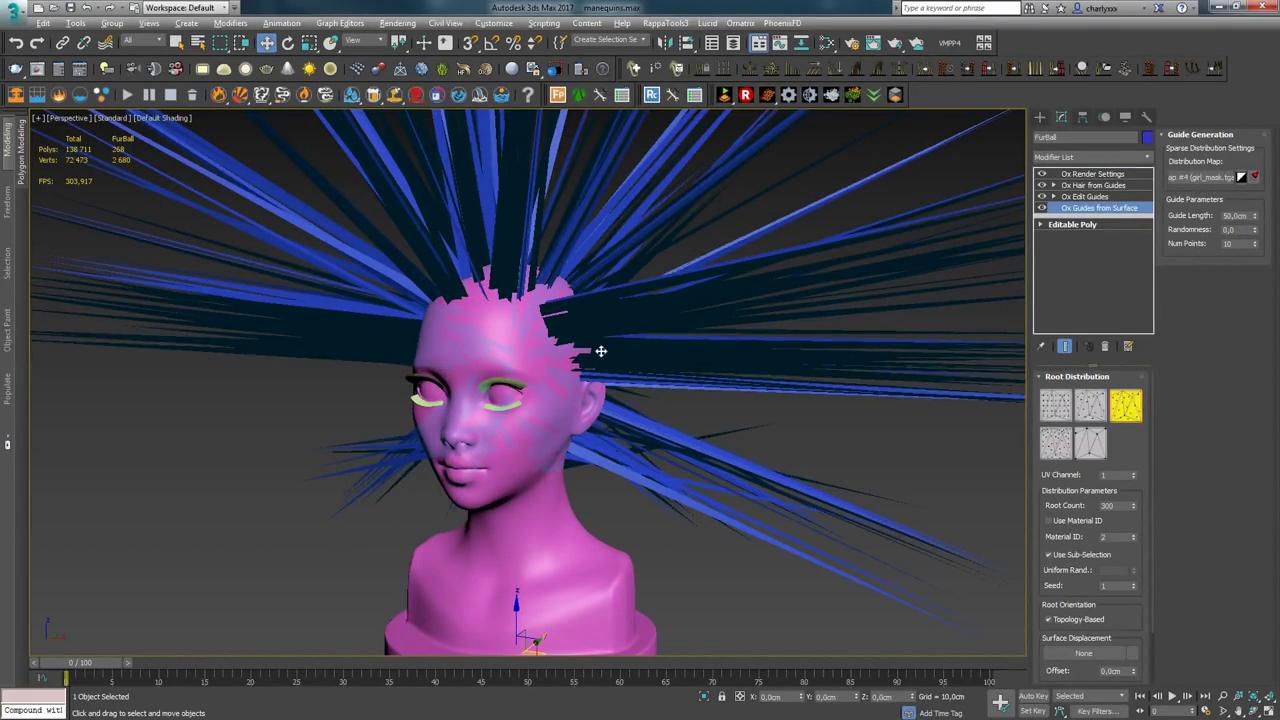
{"action": "left_click_drag", "start_coordinate": [1257, 218], "coordinate": [1269, 272]}
{"action": "middle_click_drag", "start_coordinate": [600, 300], "coordinate": [440, 300], "text": "alt"}
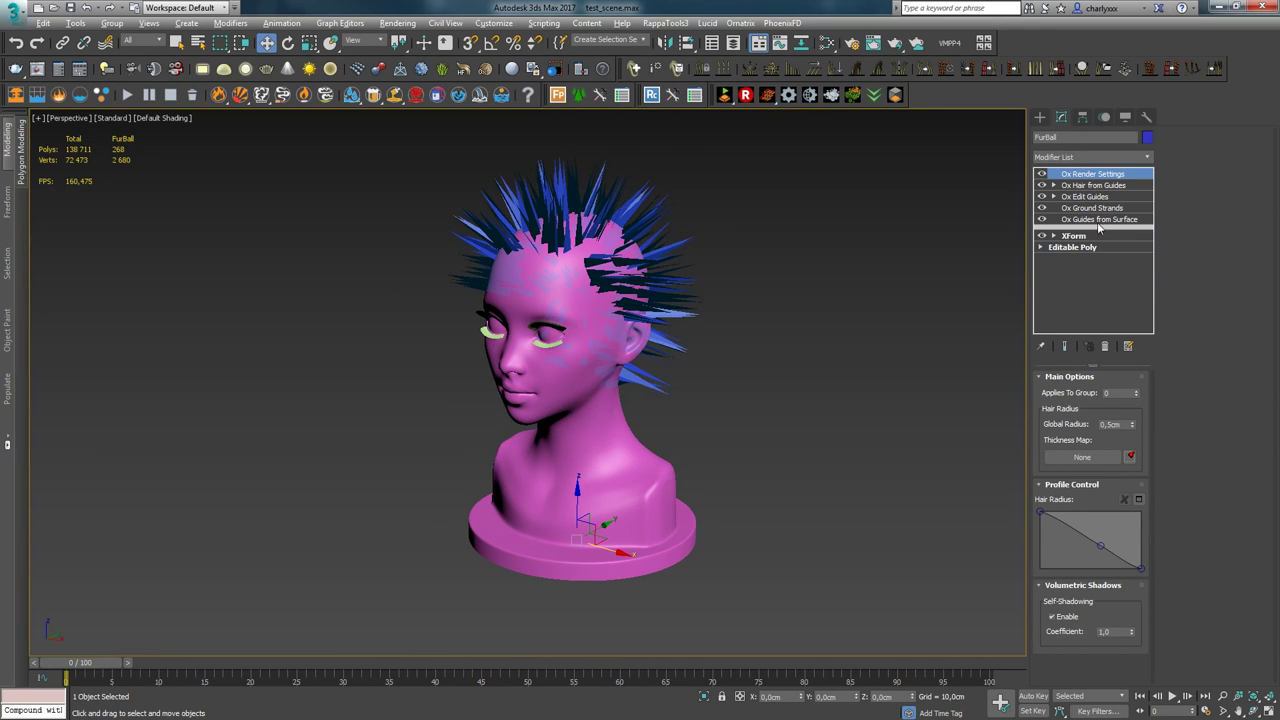
Try removing the Ox Hair from Guides modifier from the FurBall, and undo the removal
{"action": "left_click", "coordinate": [1125, 186]}
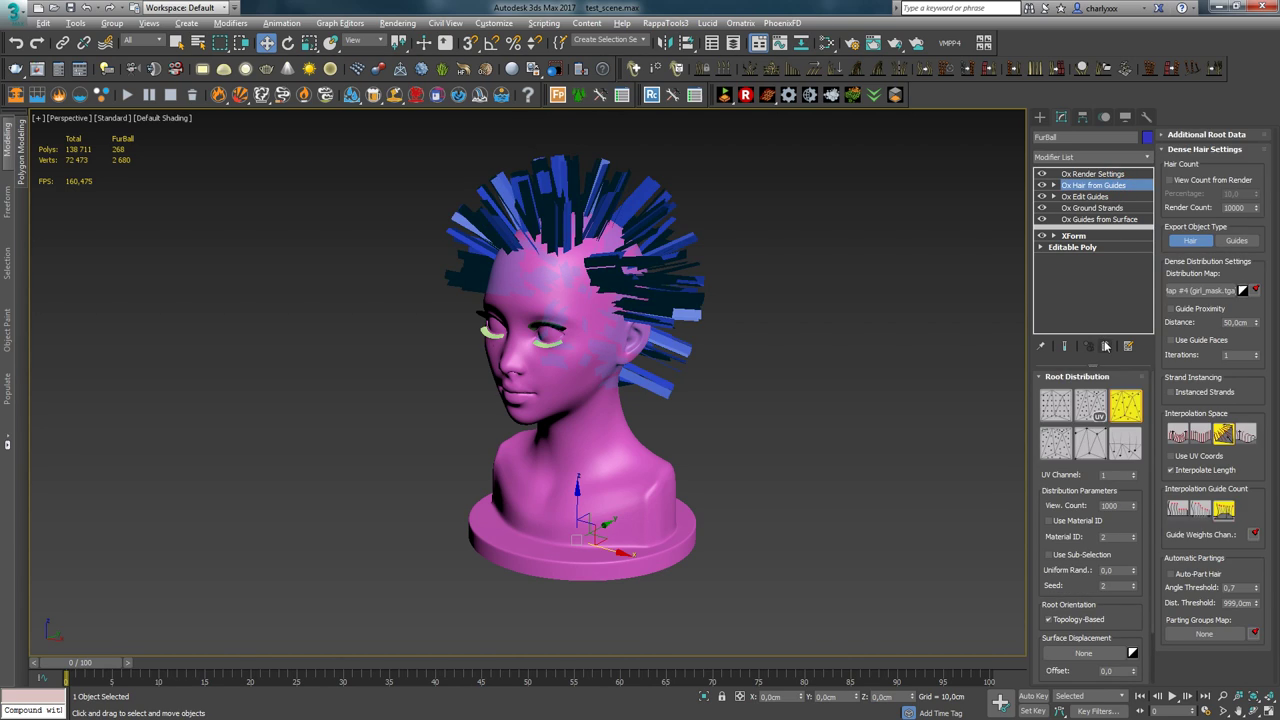
{"action": "left_click", "coordinate": [1105, 346]}
{"action": "middle_click_drag", "start_coordinate": [684, 290], "coordinate": [708, 289], "text": "alt"}
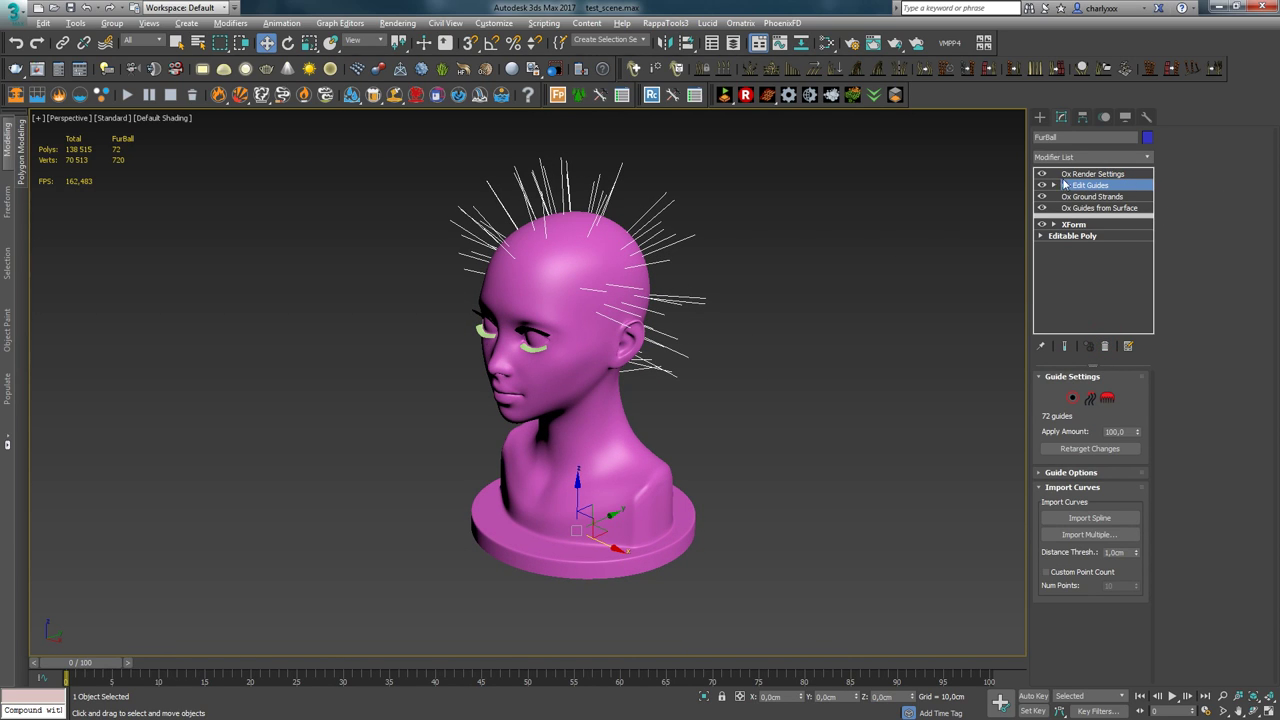
{"action": "key", "text": "ctrl+z"}
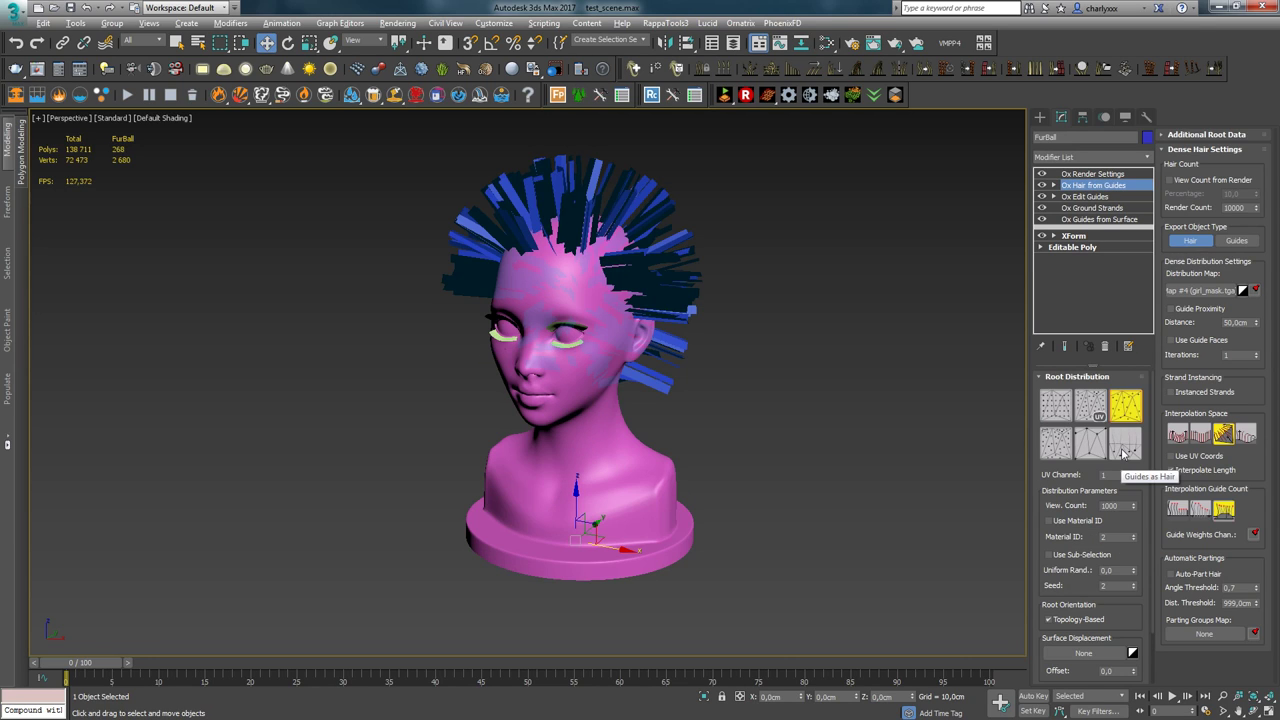
Set the Ox Hair from Guides root distribution to Guides as Hair and enable Auto-Part Hair with an angle threshold of 1.0
{"action": "middle_click_drag", "start_coordinate": [768, 428], "coordinate": [730, 470], "text": "alt"}
{"action": "left_click", "coordinate": [1041, 186]}
{"action": "left_click", "coordinate": [1041, 186]}
{"action": "middle_click_drag", "start_coordinate": [679, 347], "coordinate": [672, 308], "text": "alt"}
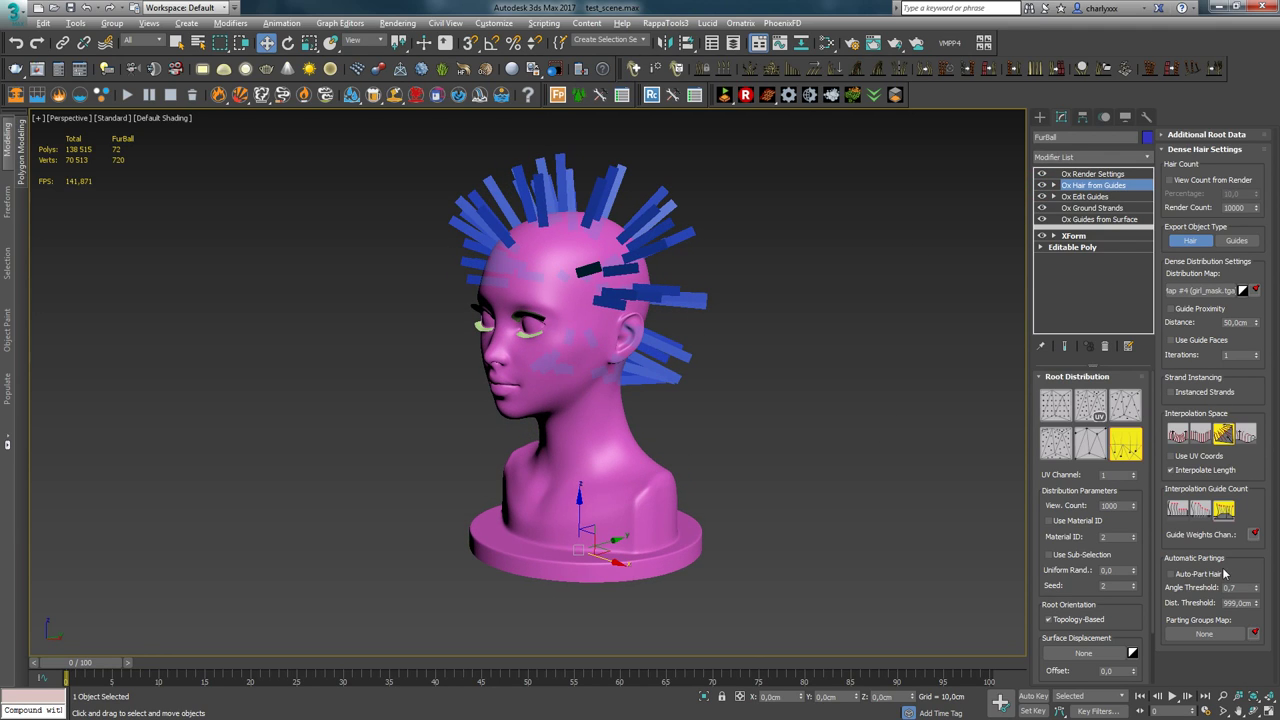
{"action": "left_click", "coordinate": [1171, 574]}
{"action": "middle_click_drag", "start_coordinate": [745, 325], "coordinate": [784, 294], "text": "alt"}
{"action": "middle_click_drag", "start_coordinate": [577, 285], "coordinate": [528, 272], "text": "alt"}
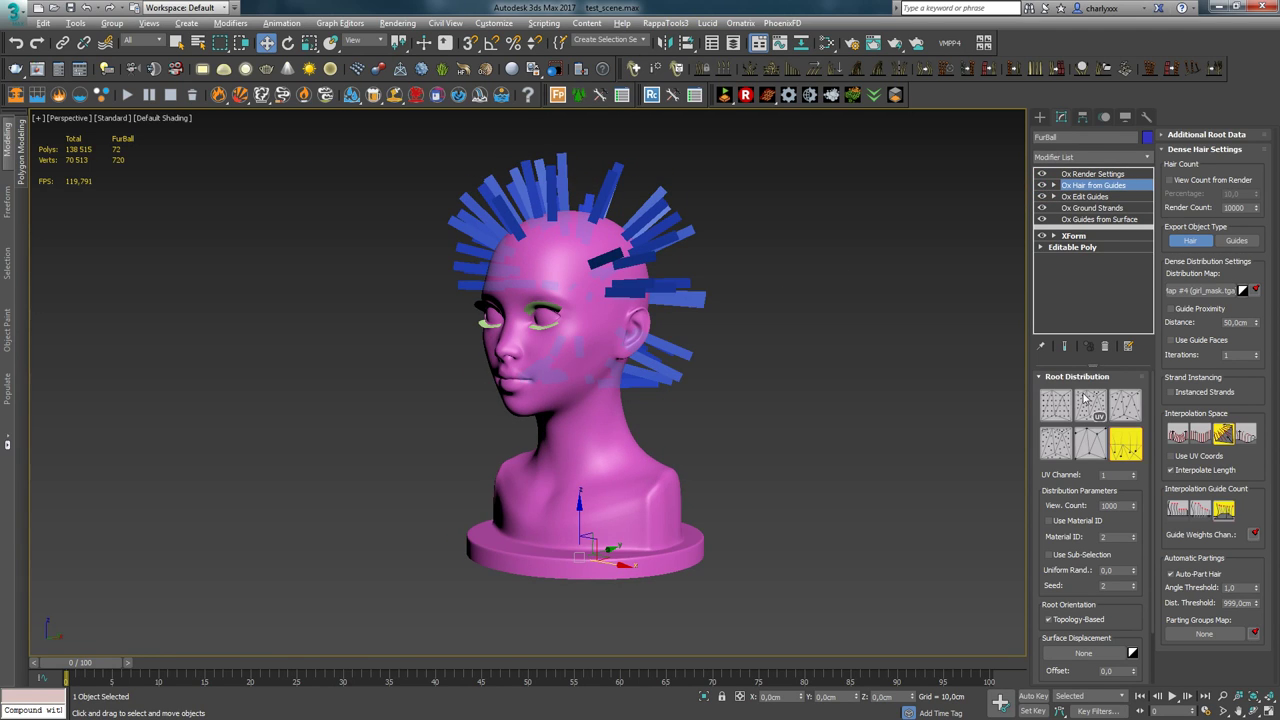
Delete the Ox Hair from Guides modifier and set the root count of Ox Guides from Surface to 3000
{"action": "left_click", "coordinate": [1104, 347]}
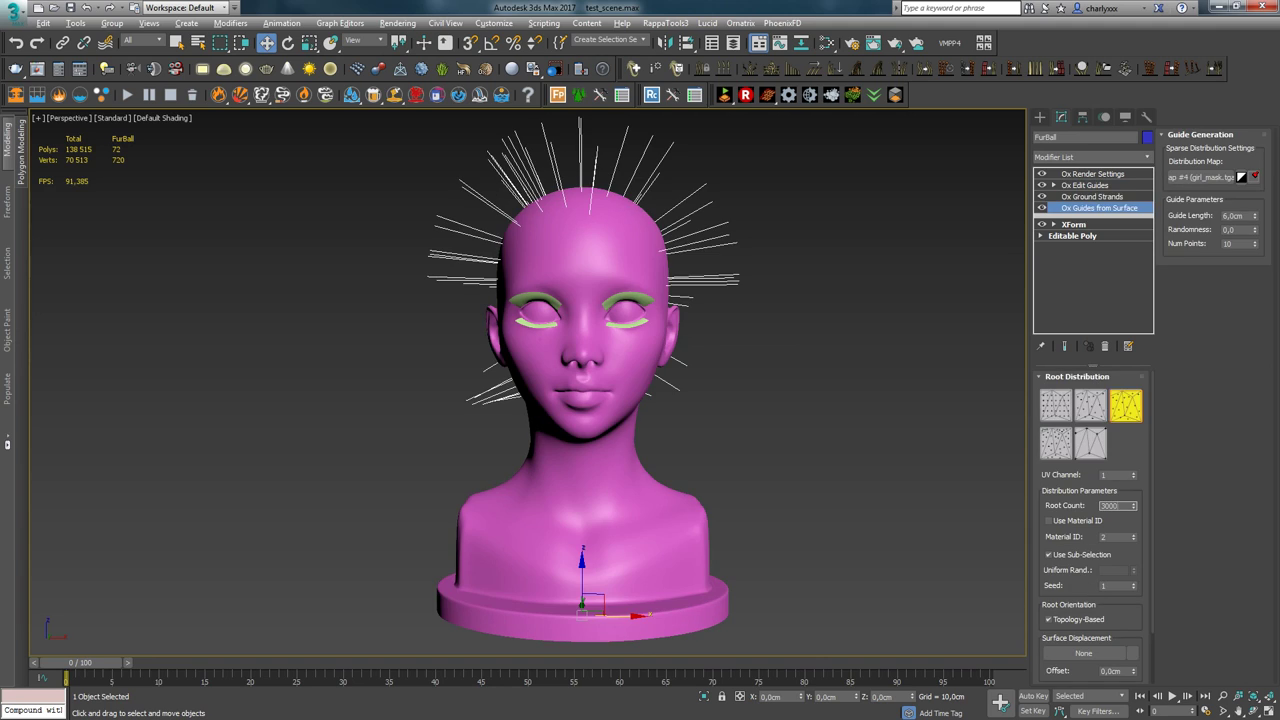
{"action": "key", "text": "Return"}
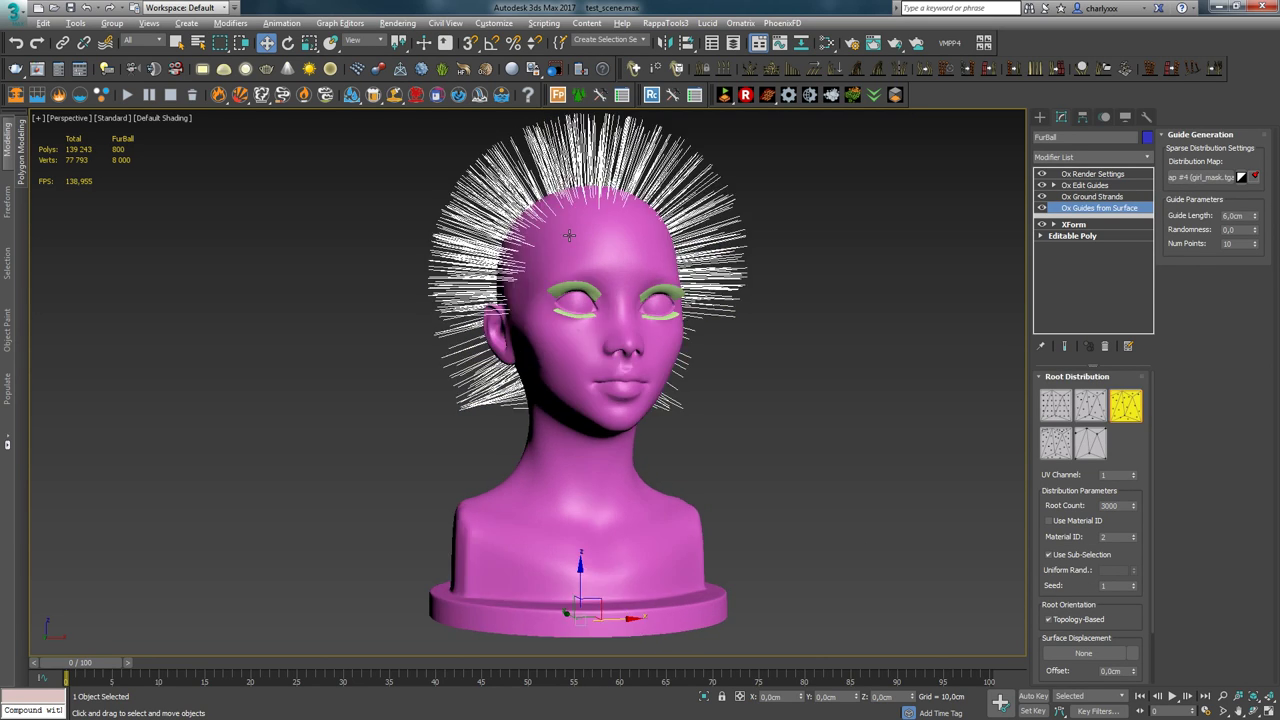
{"action": "left_click", "coordinate": [1092, 196]}
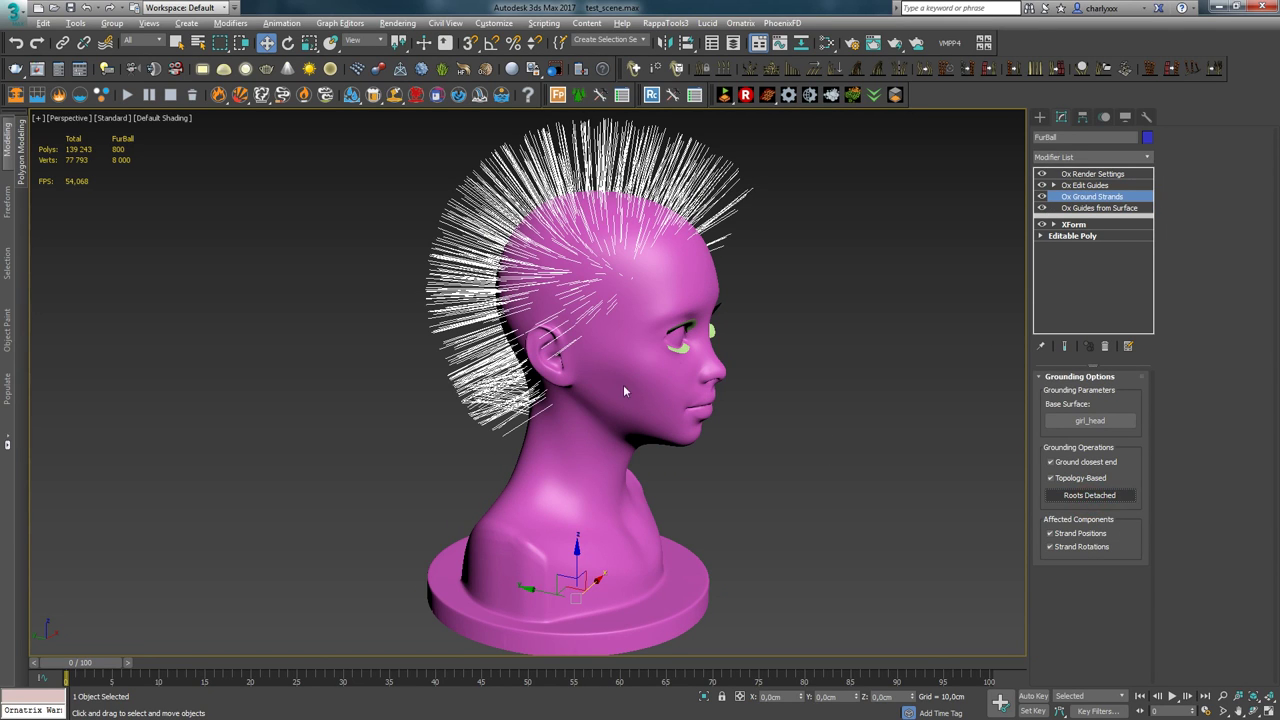
Add Ox Strand Gravity above Ox Edit Guides with a force of 1.2 cm and raise the middle and end points of its strand curve
{"action": "middle_click_drag", "start_coordinate": [624, 387], "coordinate": [1001, 235], "text": "alt"}
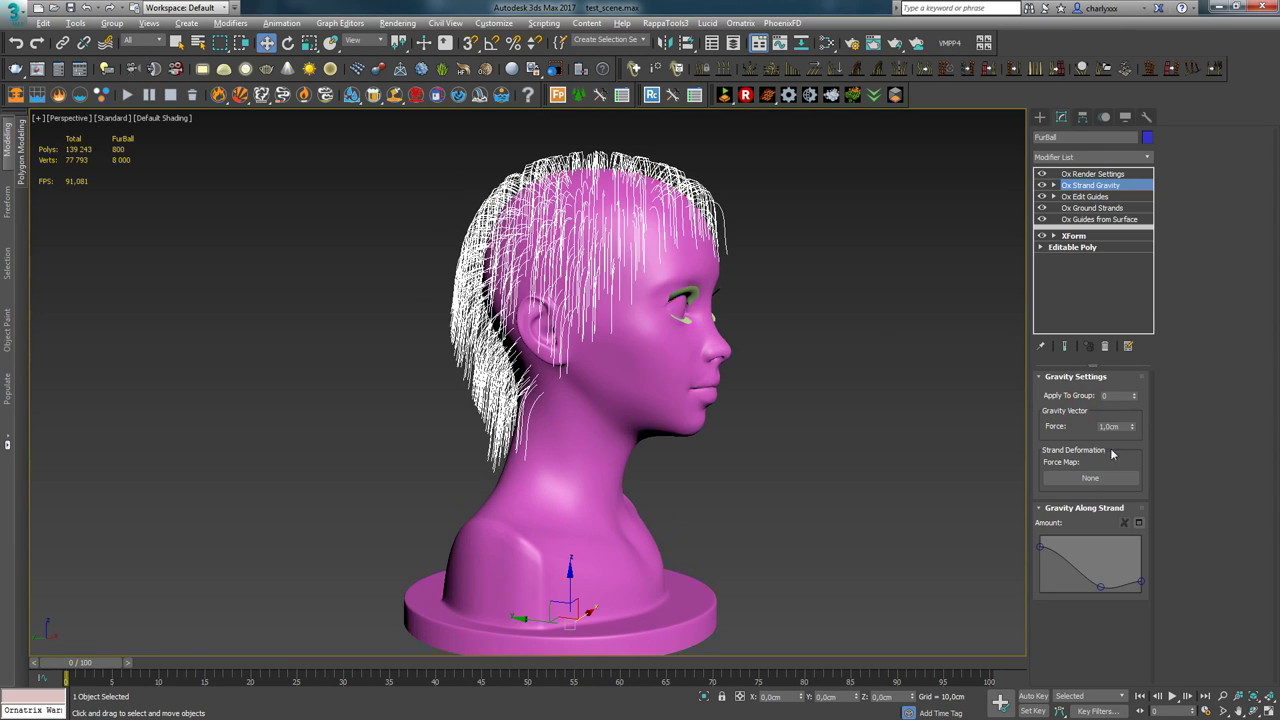
{"action": "left_click_drag", "start_coordinate": [1132, 427], "coordinate": [1132, 414]}
{"action": "left_click_drag", "start_coordinate": [1132, 414], "coordinate": [1132, 424]}
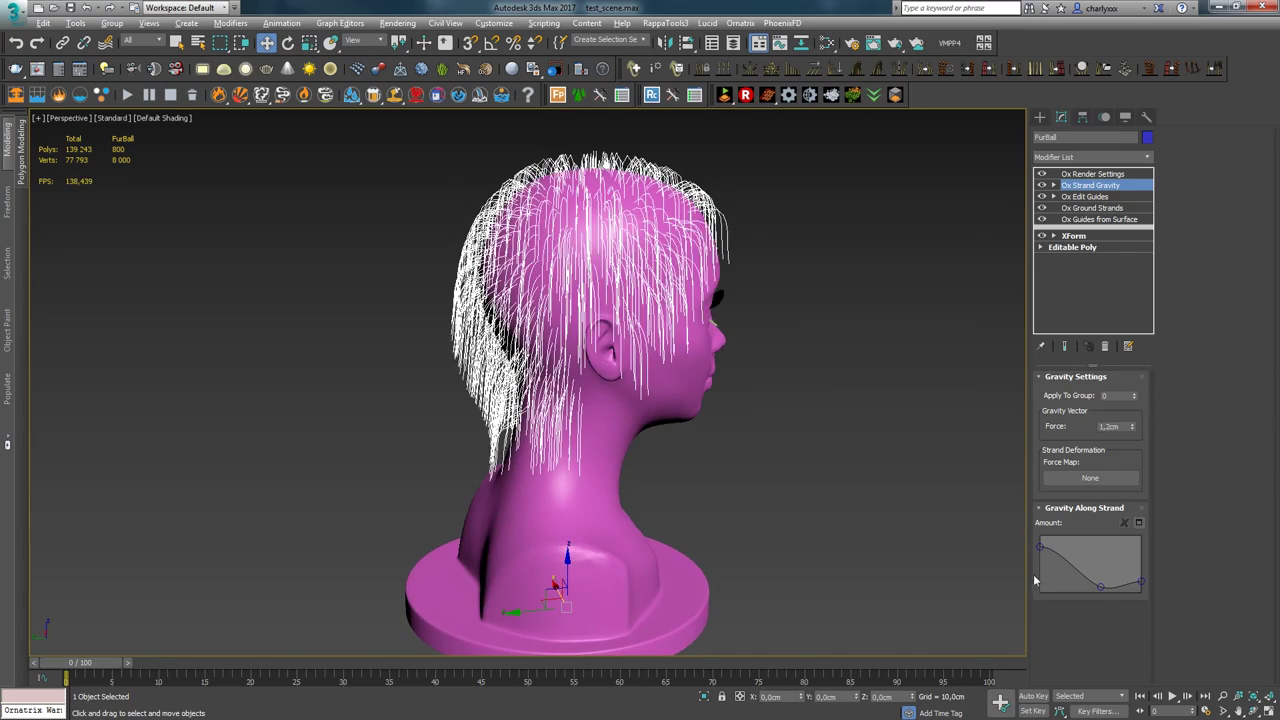
{"action": "left_click_drag", "start_coordinate": [1100, 587], "coordinate": [1102, 575]}
{"action": "left_click_drag", "start_coordinate": [1141, 581], "coordinate": [1144, 575]}
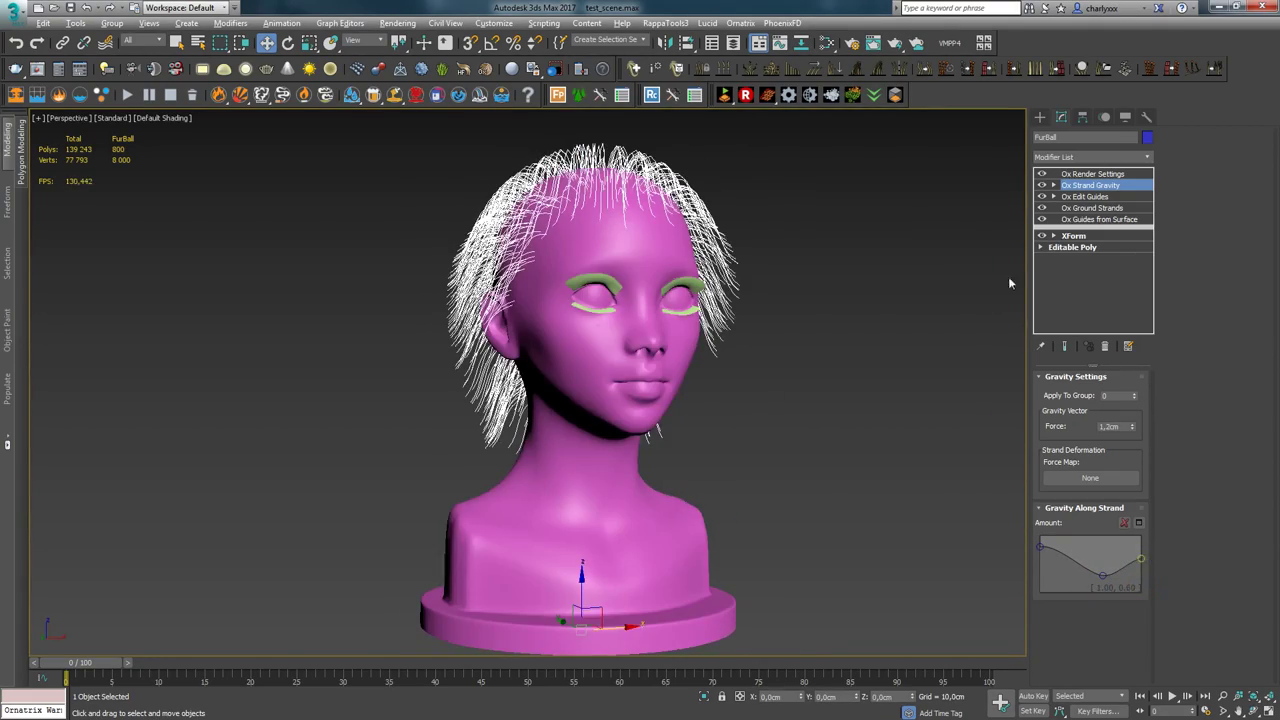
Add a second Ox Edit Guides modifier above Ox Strand Gravity and brush the strands back from the face
{"action": "left_click", "coordinate": [1147, 157]}
{"action": "scroll", "coordinate": [1094, 500], "scroll_direction": "down", "scroll_amount": 5}
{"action": "left_click", "coordinate": [1094, 556]}
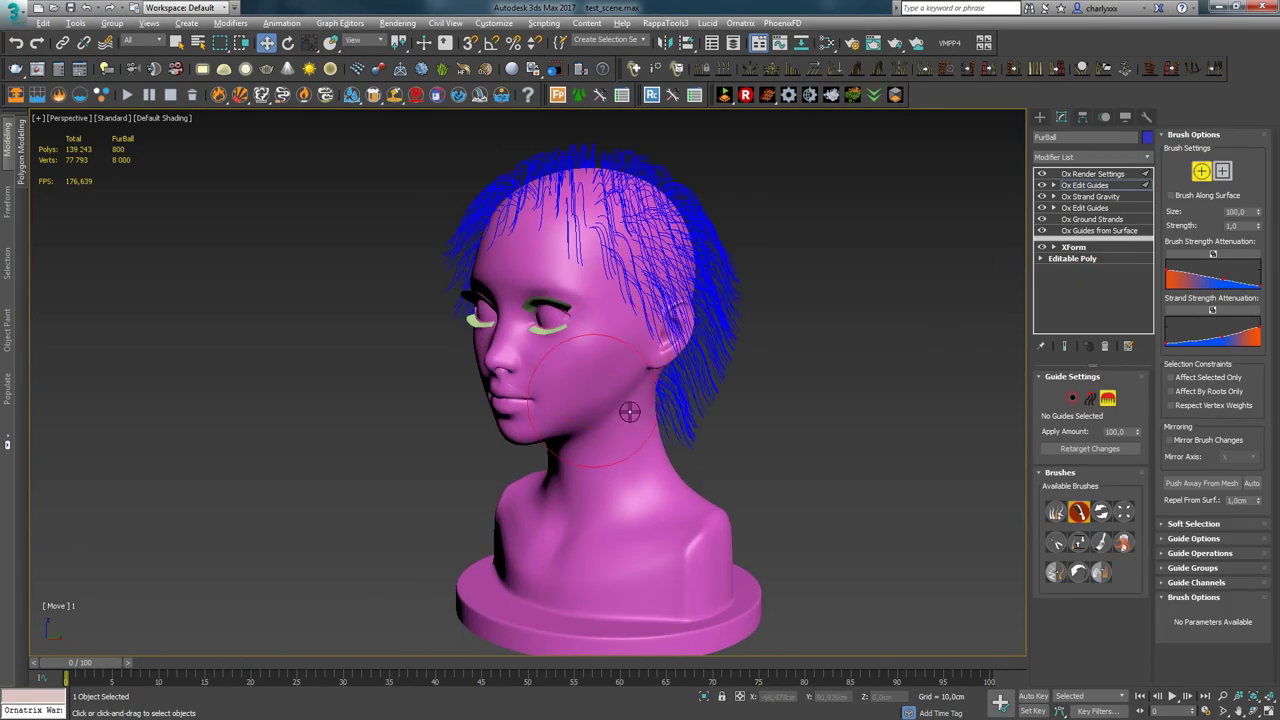
{"action": "mouse_move", "coordinate": [690, 330]}
{"action": "middle_mouse_down", "text": "alt"}
{"action": "mouse_move", "coordinate": [731, 331]}
{"action": "mouse_move", "coordinate": [710, 262]}
{"action": "middle_mouse_up", "text": "alt"}
{"action": "mouse_move", "coordinate": [682, 448]}
{"action": "middle_mouse_down", "text": "alt"}
{"action": "mouse_move", "coordinate": [820, 300]}
{"action": "mouse_move", "coordinate": [530, 300]}
{"action": "middle_mouse_up", "text": "alt"}
{"action": "scroll", "coordinate": [530, 300], "scroll_direction": "up", "scroll_amount": 3}
{"action": "mouse_move", "coordinate": [520, 300]}
{"action": "middle_mouse_down"}
{"action": "mouse_move", "coordinate": [508, 386]}
{"action": "mouse_move", "coordinate": [522, 376]}
{"action": "middle_mouse_up"}
{"action": "left_click_drag", "start_coordinate": [474, 292], "coordinate": [543, 207]}
{"action": "mouse_move", "coordinate": [648, 272]}
{"action": "middle_mouse_down", "text": "alt"}
{"action": "mouse_move", "coordinate": [537, 300]}
{"action": "mouse_move", "coordinate": [606, 243]}
{"action": "mouse_move", "coordinate": [663, 366]}
{"action": "mouse_move", "coordinate": [629, 371]}
{"action": "mouse_move", "coordinate": [990, 375]}
{"action": "mouse_move", "coordinate": [700, 357]}
{"action": "mouse_move", "coordinate": [571, 414]}
{"action": "mouse_move", "coordinate": [592, 437]}
{"action": "mouse_move", "coordinate": [545, 400]}
{"action": "middle_mouse_up", "text": "alt"}
{"action": "left_click", "coordinate": [1108, 398]}
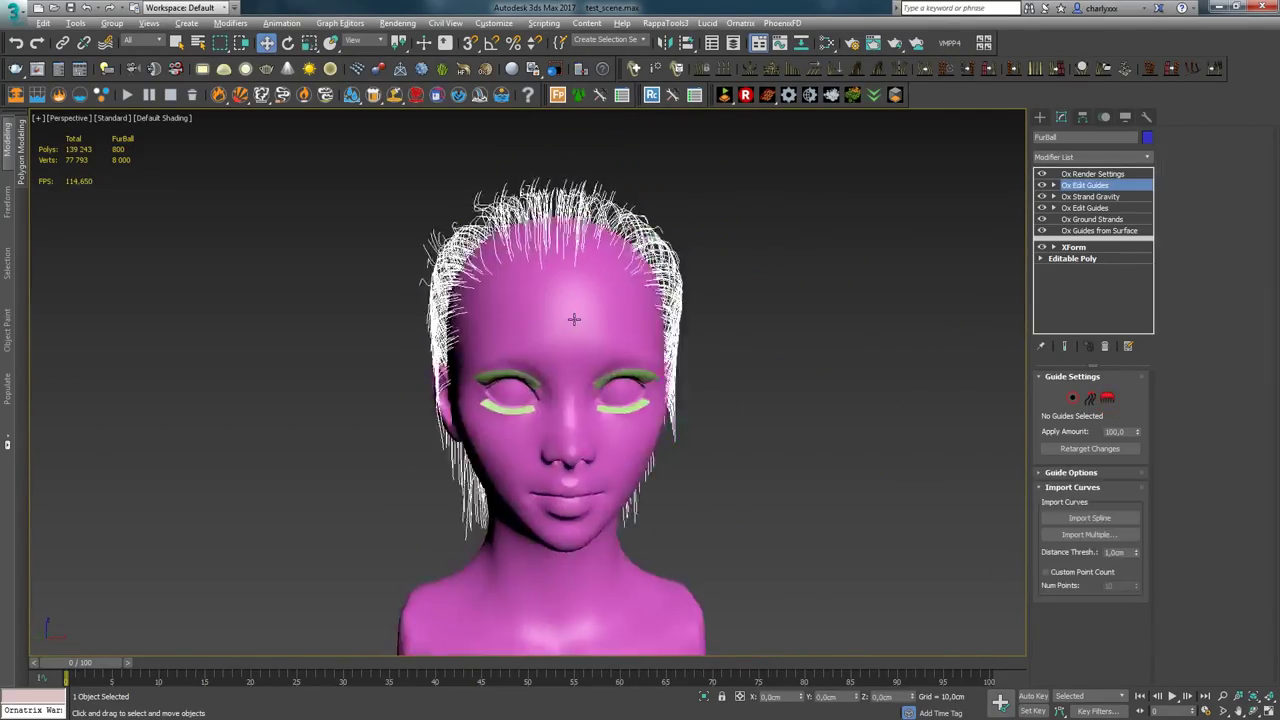
Add an Ox Mesh From Strands modifier above Ox Render Settings
{"action": "middle_click_drag", "start_coordinate": [574, 320], "coordinate": [770, 325], "text": "alt"}
{"action": "left_click", "coordinate": [1090, 174]}
{"action": "left_click", "coordinate": [1147, 157]}
{"action": "left_click", "coordinate": [1151, 192]}
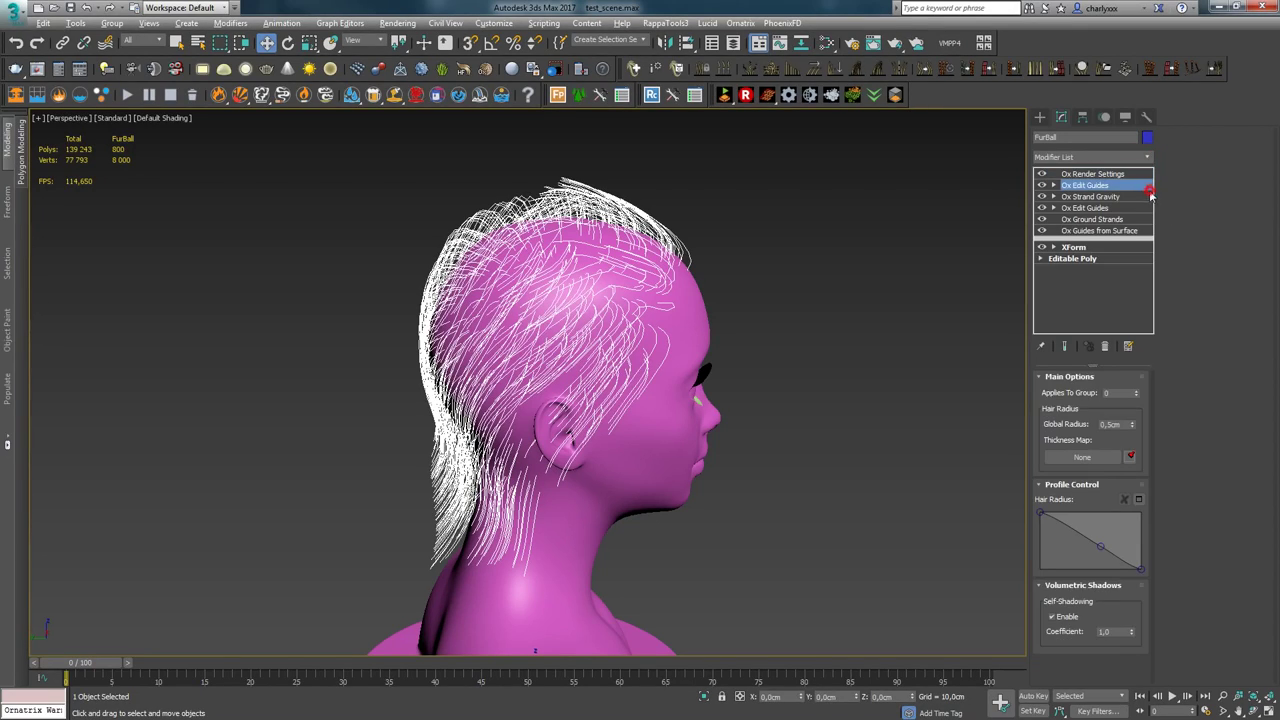
{"action": "left_click", "coordinate": [1147, 157]}
{"action": "scroll", "coordinate": [1138, 297], "scroll_direction": "down", "scroll_amount": 10}
{"action": "scroll", "coordinate": [1138, 297], "scroll_direction": "down", "scroll_amount": 1}
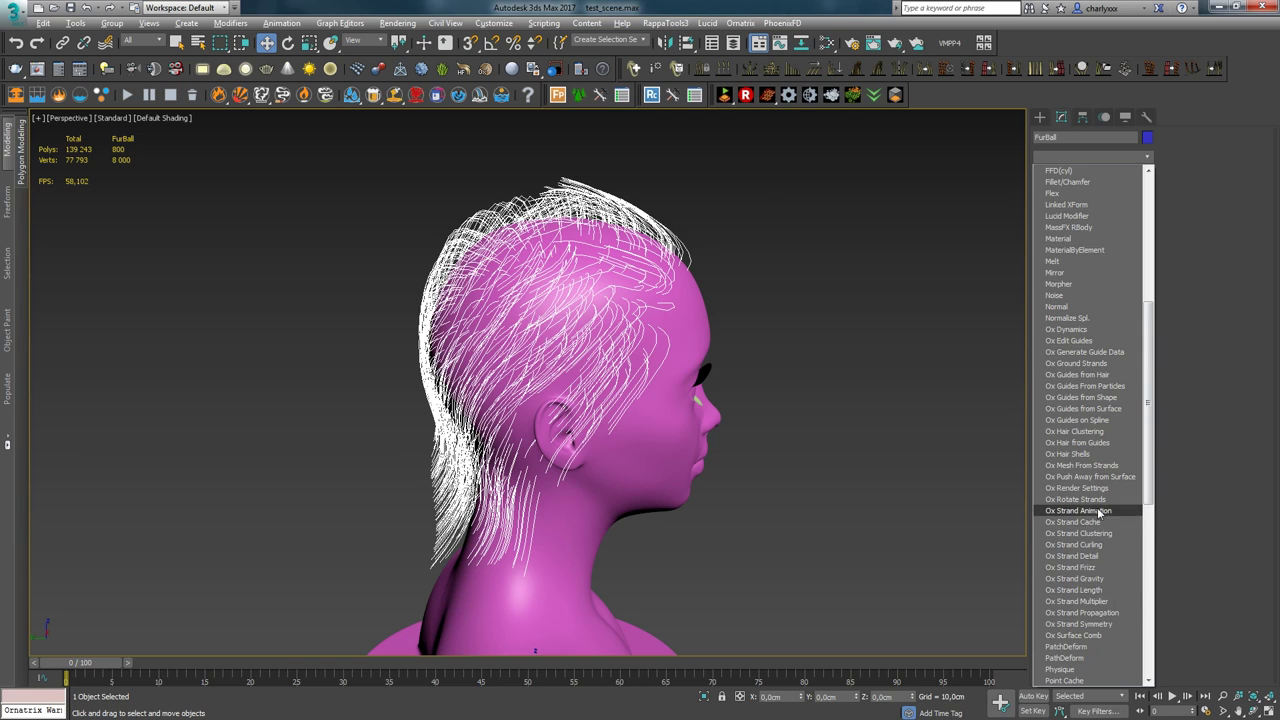
{"action": "left_click", "coordinate": [1090, 466]}
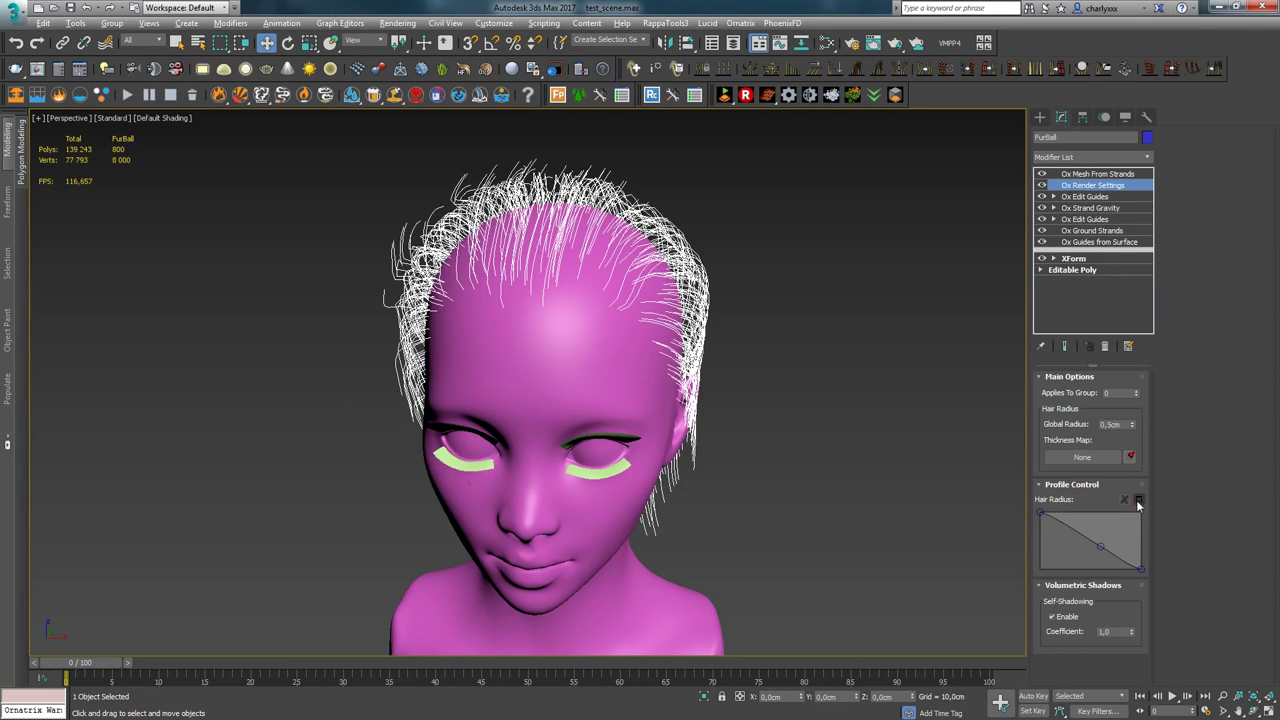
Apply the Full preset to the hair radius profile in Ox Render Settings
{"action": "left_click", "coordinate": [1138, 500]}
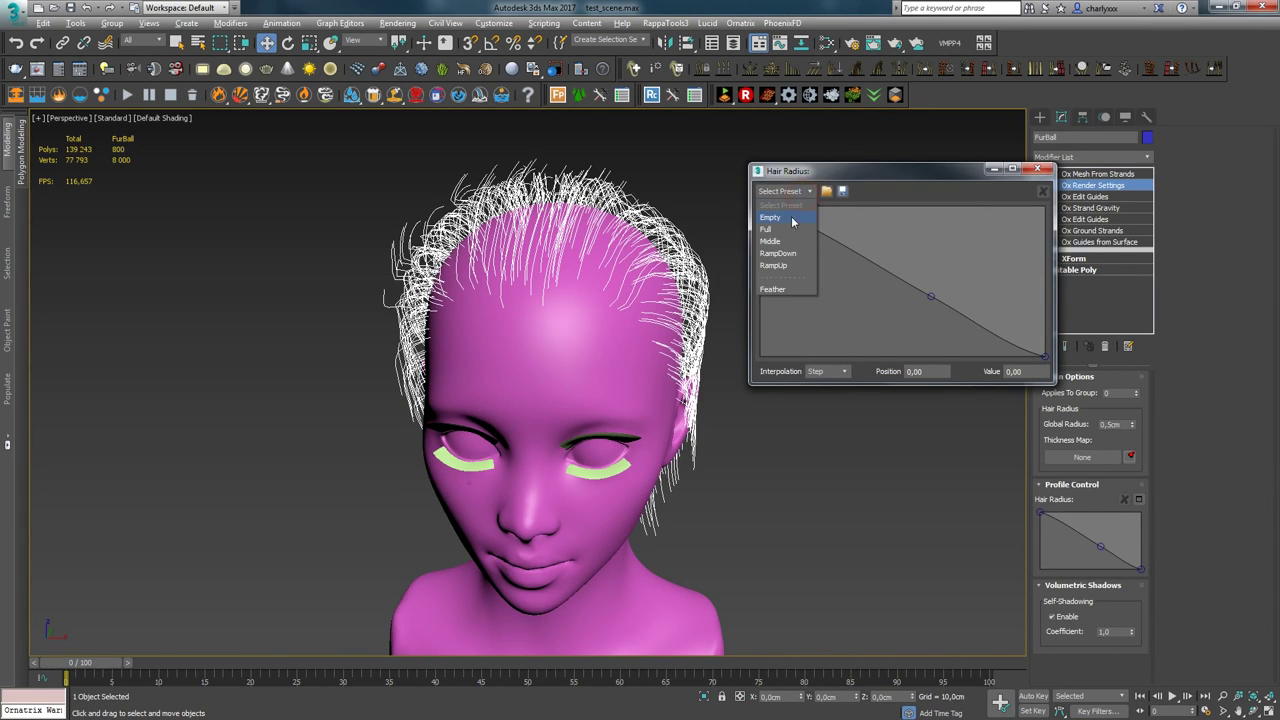
{"action": "left_click", "coordinate": [785, 232]}
{"action": "left_click", "coordinate": [1038, 169]}
{"action": "middle_click_drag", "start_coordinate": [760, 255], "coordinate": [725, 244], "text": "alt"}
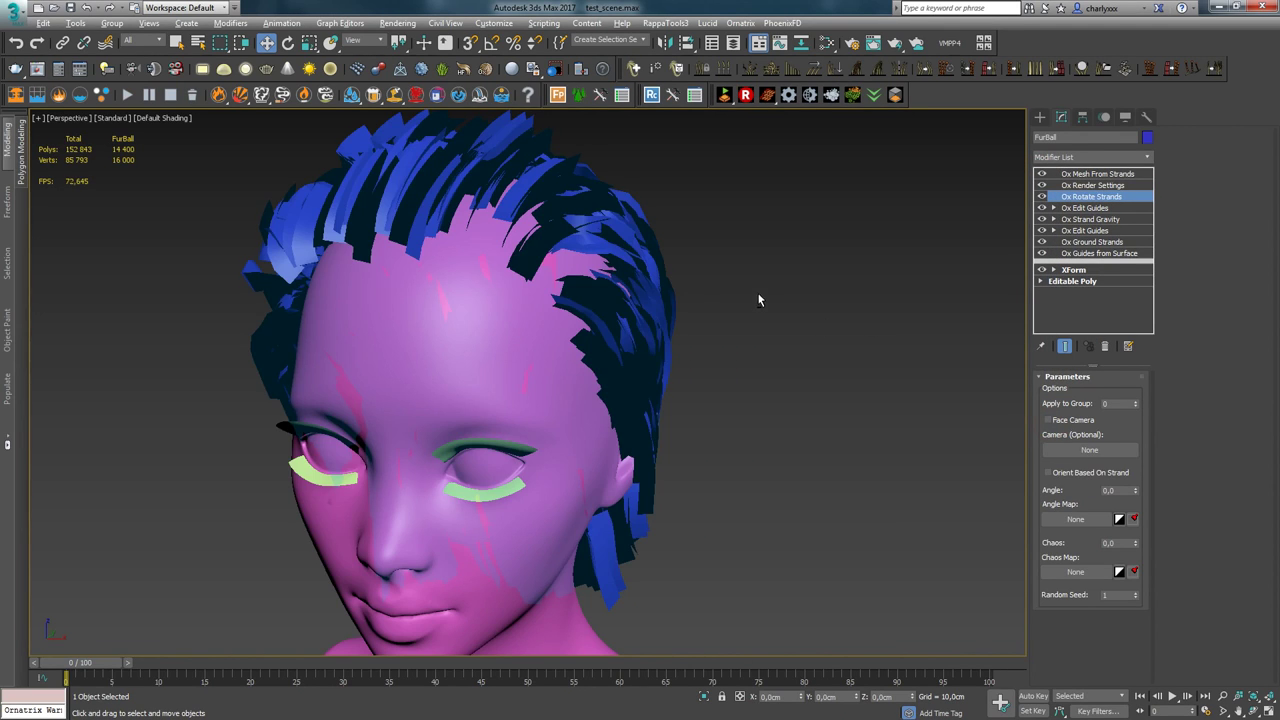
Add Ox Rotate Strands below Ox Render Settings, enable Orient Based On Strand and set the angle to 180
{"action": "middle_click_drag", "start_coordinate": [757, 298], "coordinate": [725, 330], "text": "alt"}
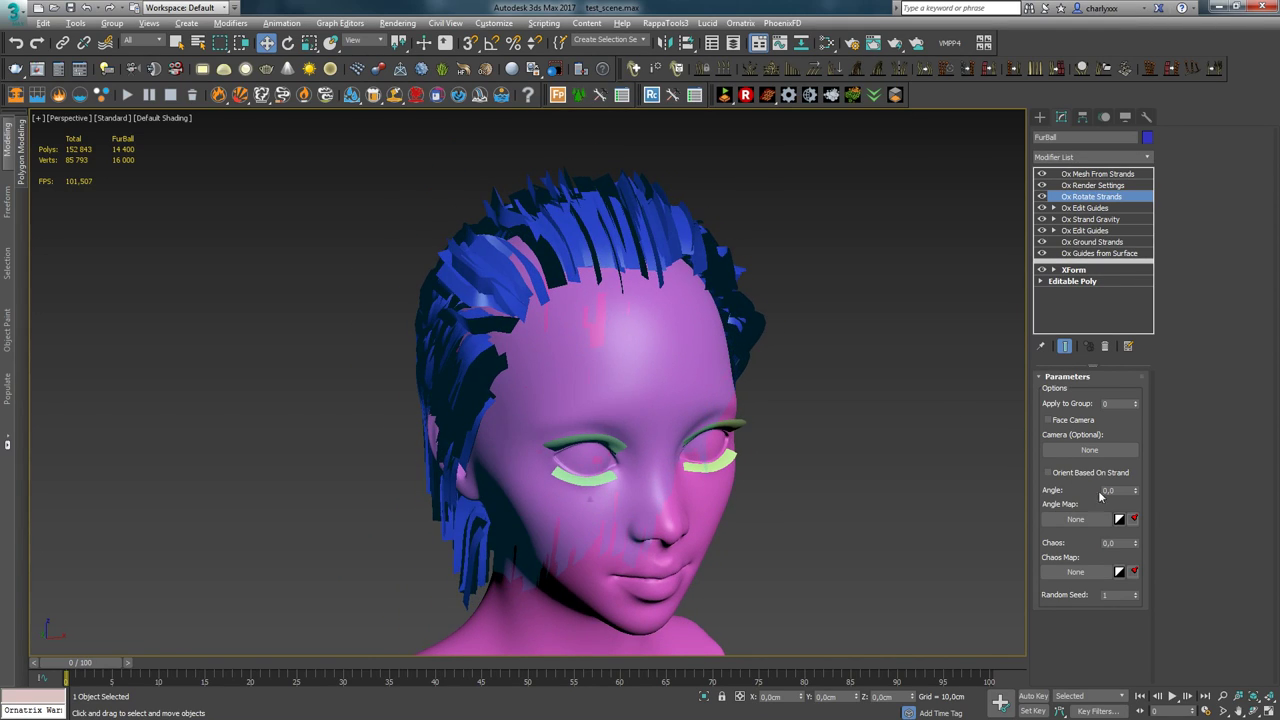
{"action": "left_click", "coordinate": [1049, 473]}
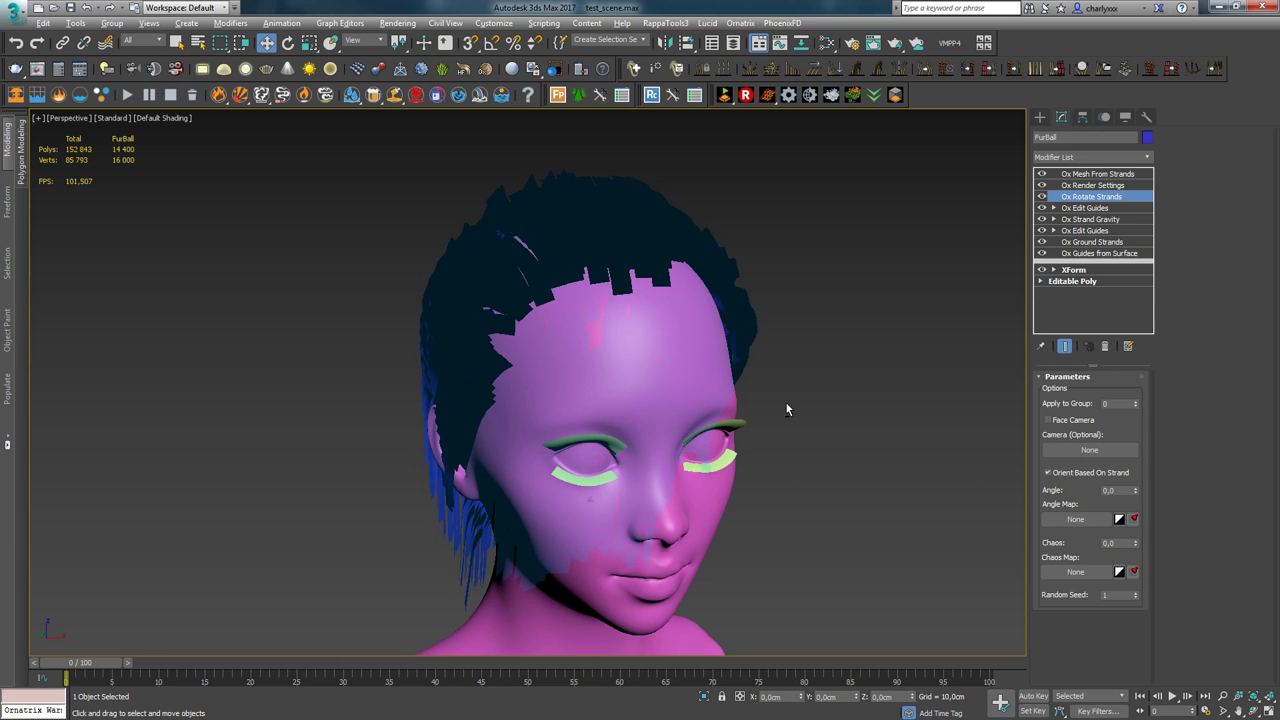
{"action": "middle_click_drag", "start_coordinate": [787, 410], "coordinate": [868, 405], "text": "alt"}
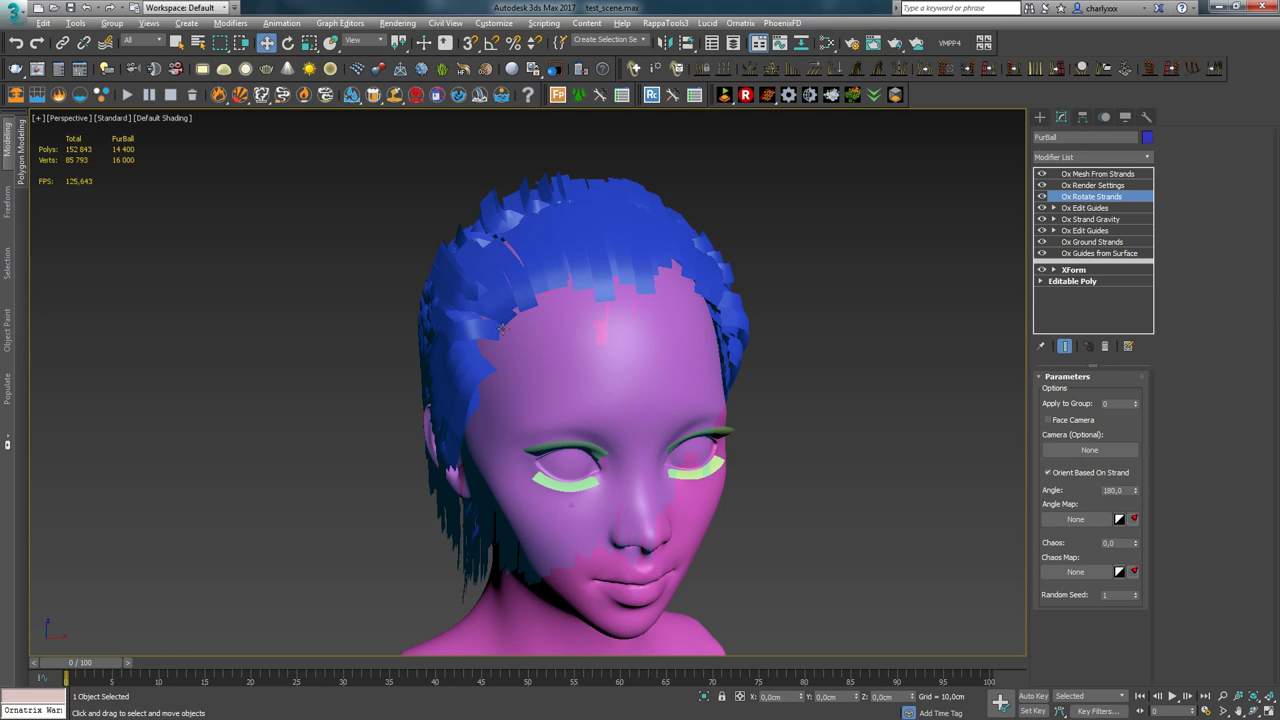
{"action": "middle_click_drag", "start_coordinate": [502, 329], "coordinate": [590, 259], "text": "alt"}
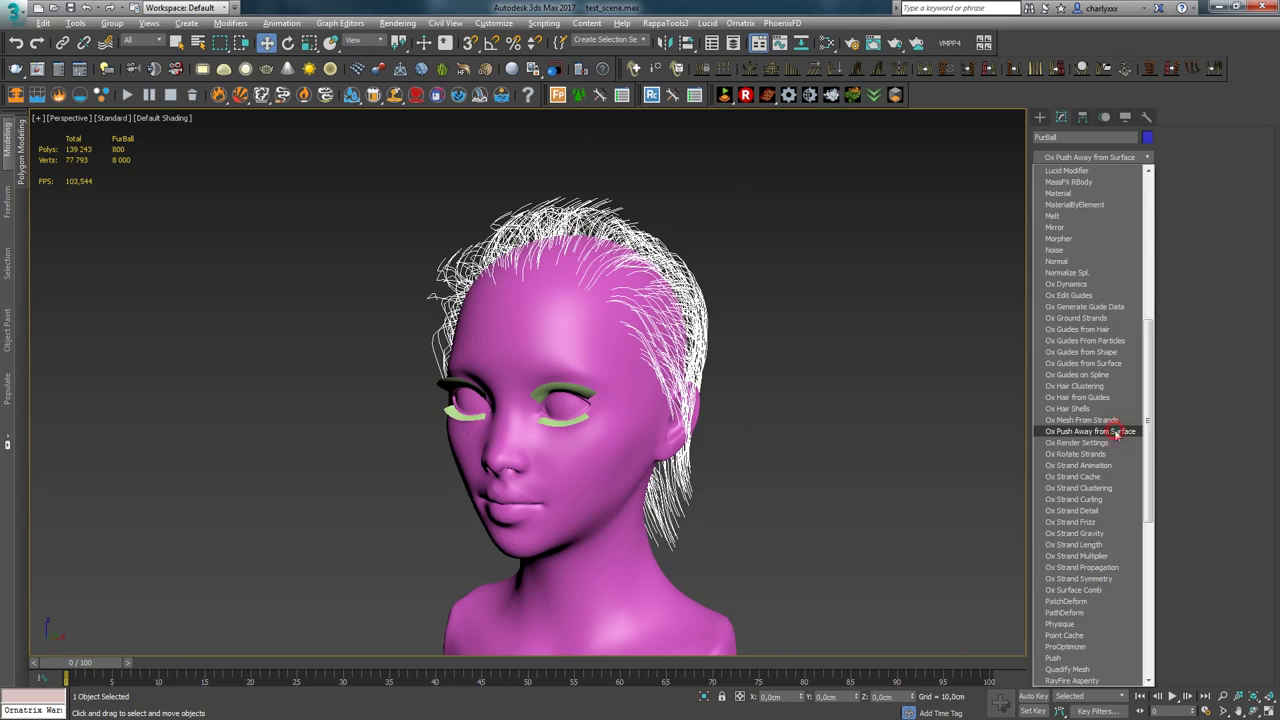
Add Ox Push Away from Surface above Ox Rotate Strands, using girl_head as the external object with Collide With Distr. Mesh disabled
{"action": "left_click", "coordinate": [1080, 437]}
{"action": "left_click", "coordinate": [1064, 346]}
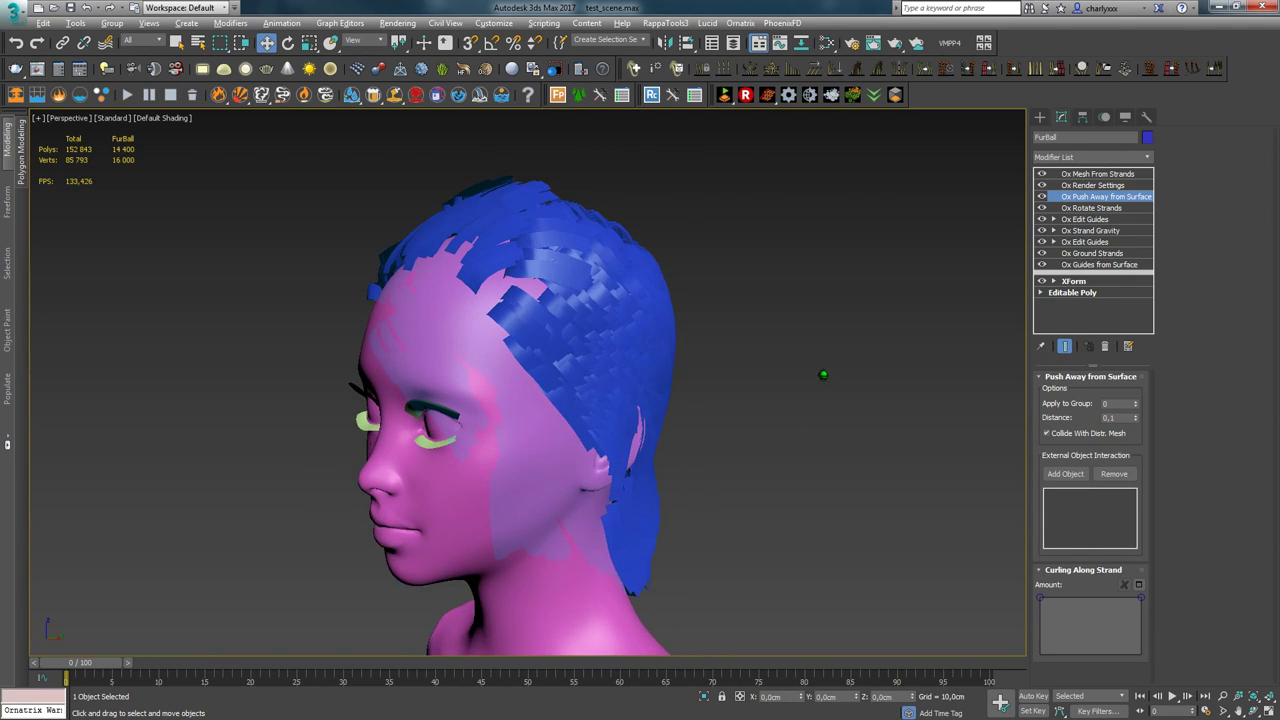
{"action": "left_click", "coordinate": [1068, 478]}
{"action": "middle_click_drag", "start_coordinate": [577, 534], "coordinate": [601, 429]}
{"action": "middle_click_drag", "start_coordinate": [693, 393], "coordinate": [694, 445]}
{"action": "left_click", "coordinate": [695, 445]}
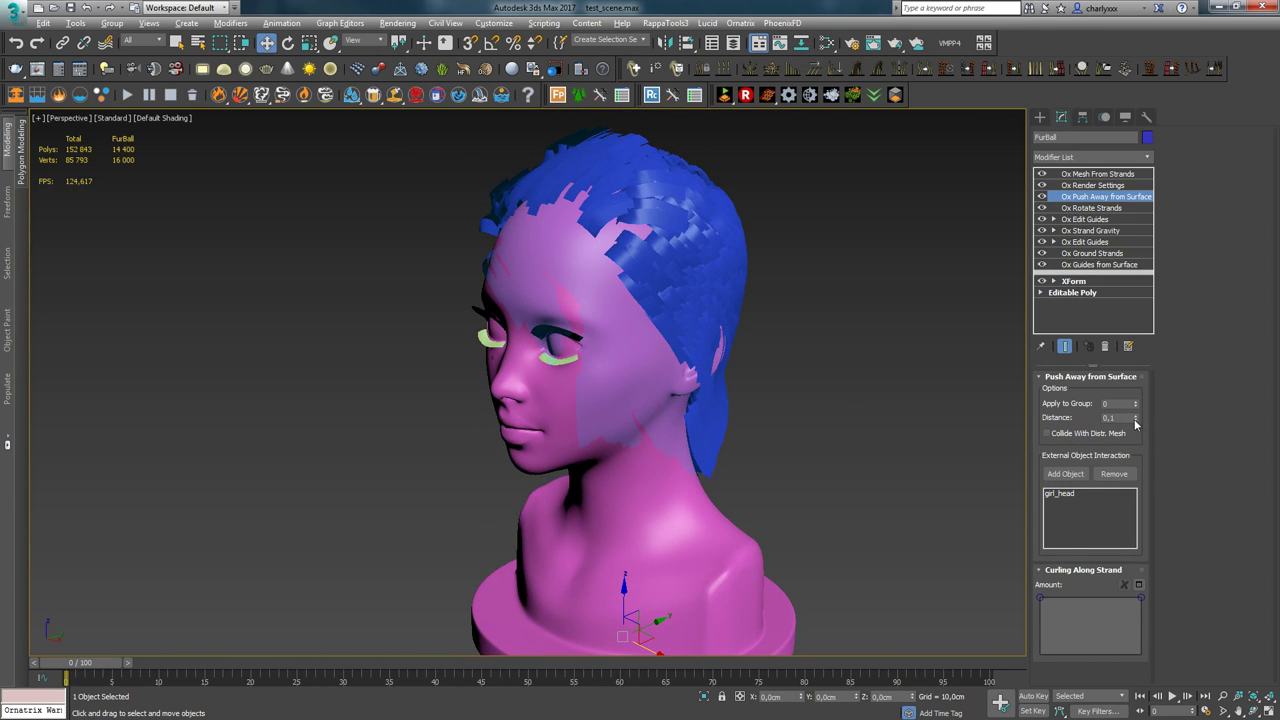
Adjust the Push Away from Surface Distance, trying about 1.8, to lift the hair strips off the head
{"action": "middle_click_drag", "start_coordinate": [790, 368], "coordinate": [830, 340], "text": "alt"}
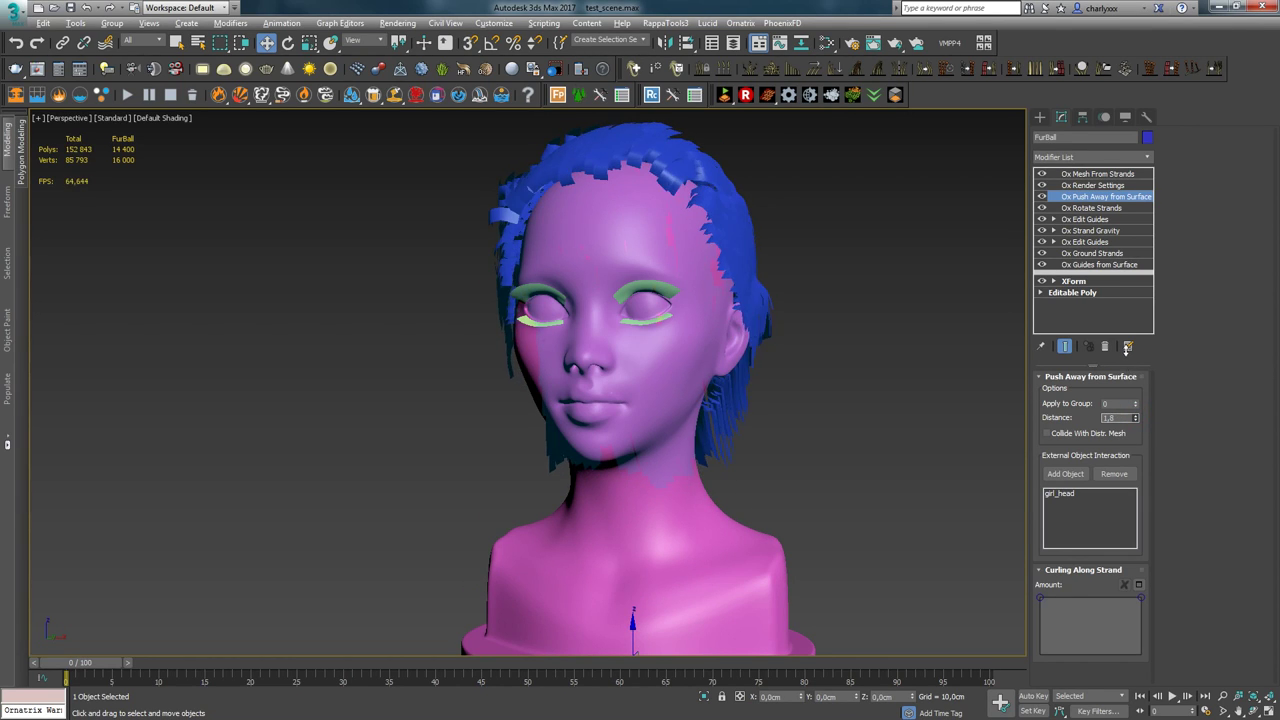
{"action": "middle_click_drag", "start_coordinate": [472, 430], "coordinate": [470, 473], "text": "alt"}
{"action": "left_click", "coordinate": [470, 473]}
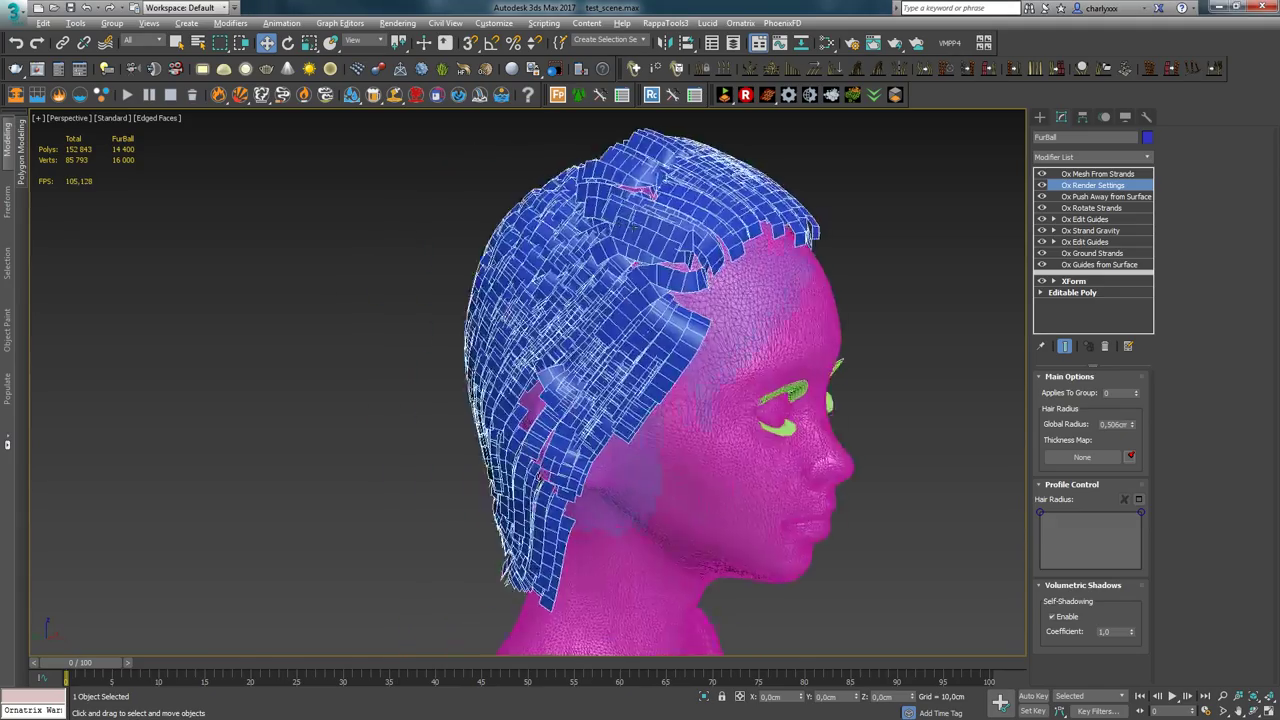
In Ox Render Settings, set Global Radius to about 1.272 cm and reshape the Hair Radius profile to narrow the strips at the roots
{"action": "middle_click_drag", "start_coordinate": [760, 300], "coordinate": [880, 420], "text": "alt"}
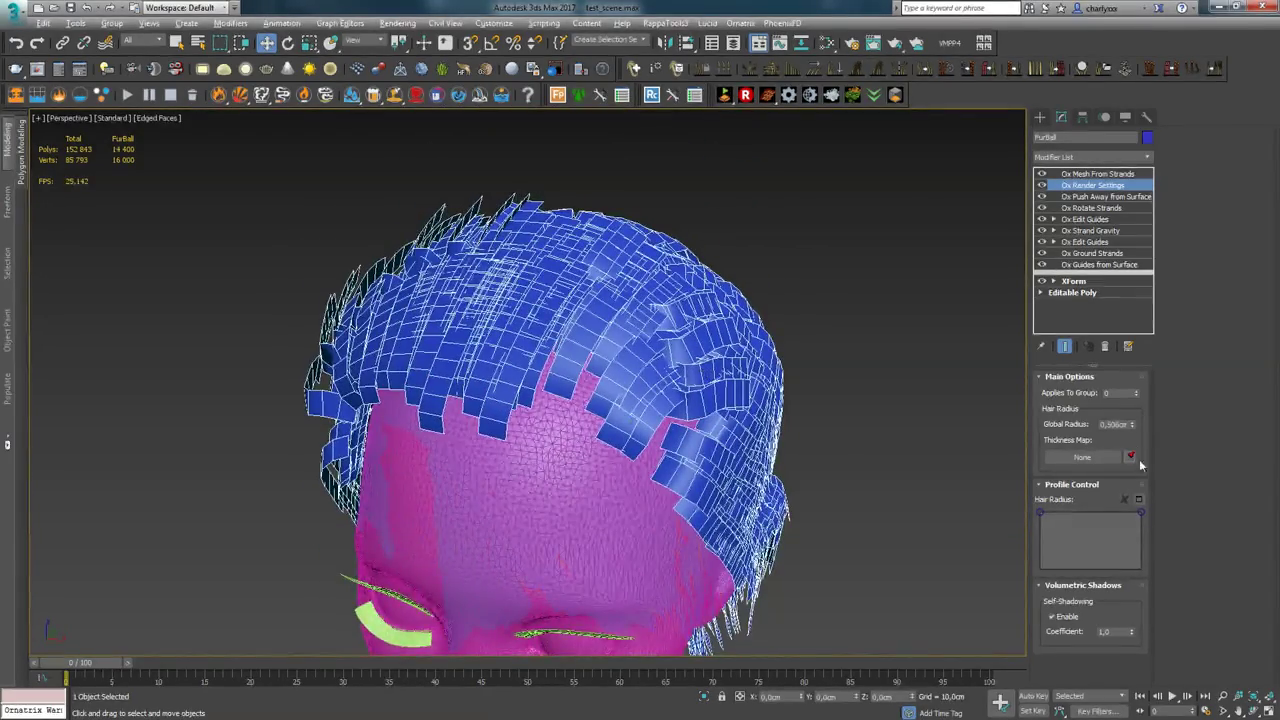
{"action": "left_click_drag", "start_coordinate": [1134, 419], "coordinate": [1128, 345]}
{"action": "middle_click_drag", "start_coordinate": [590, 400], "coordinate": [612, 345], "text": "alt"}
{"action": "left_click_drag", "start_coordinate": [1132, 428], "coordinate": [1134, 445]}
{"action": "middle_click_drag", "start_coordinate": [610, 325], "coordinate": [678, 368], "text": "alt"}
{"action": "mouse_move", "coordinate": [1041, 513]}
{"action": "left_mouse_down"}
{"action": "mouse_move", "coordinate": [1040, 535]}
{"action": "mouse_move", "coordinate": [1055, 513]}
{"action": "left_mouse_up"}
{"action": "middle_click_drag", "start_coordinate": [700, 432], "coordinate": [980, 415], "text": "alt"}
{"action": "scroll", "coordinate": [560, 400], "scroll_direction": "up", "scroll_amount": 3}
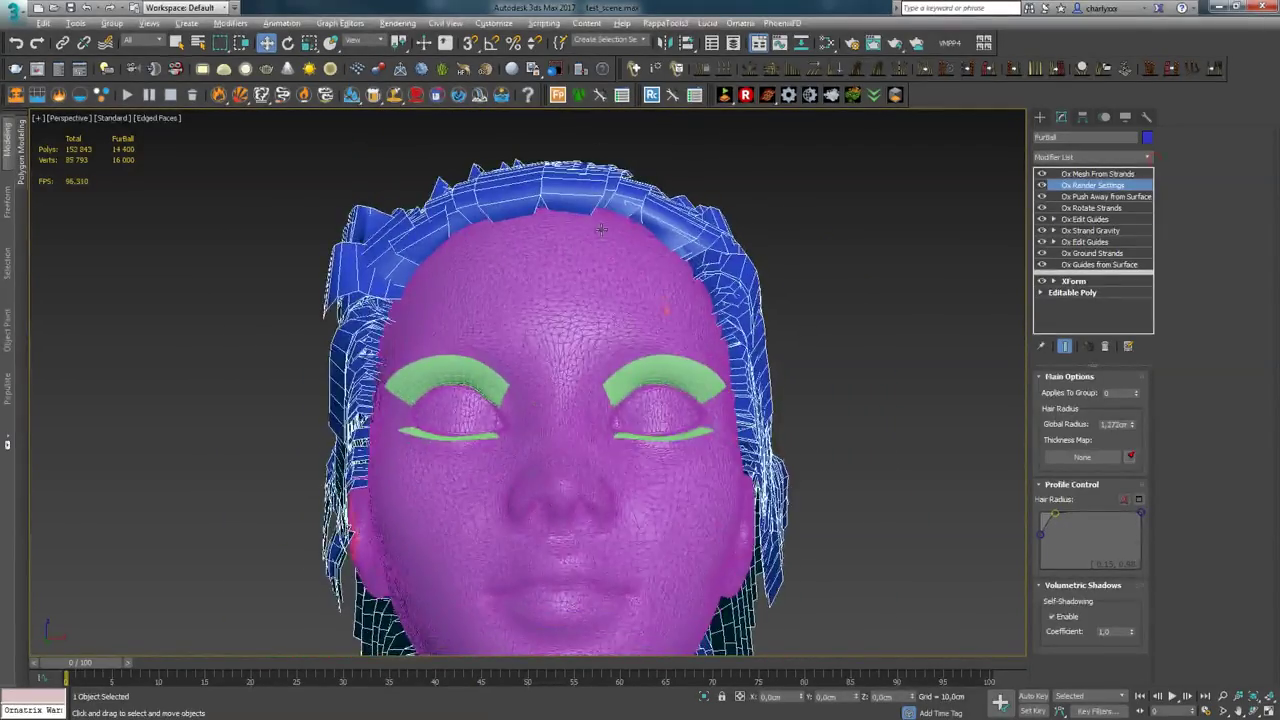
Add an Ox Strand Detail modifier directly above the upper Ox Edit Guides with 6 viewport segments
{"action": "left_click", "coordinate": [1147, 157]}
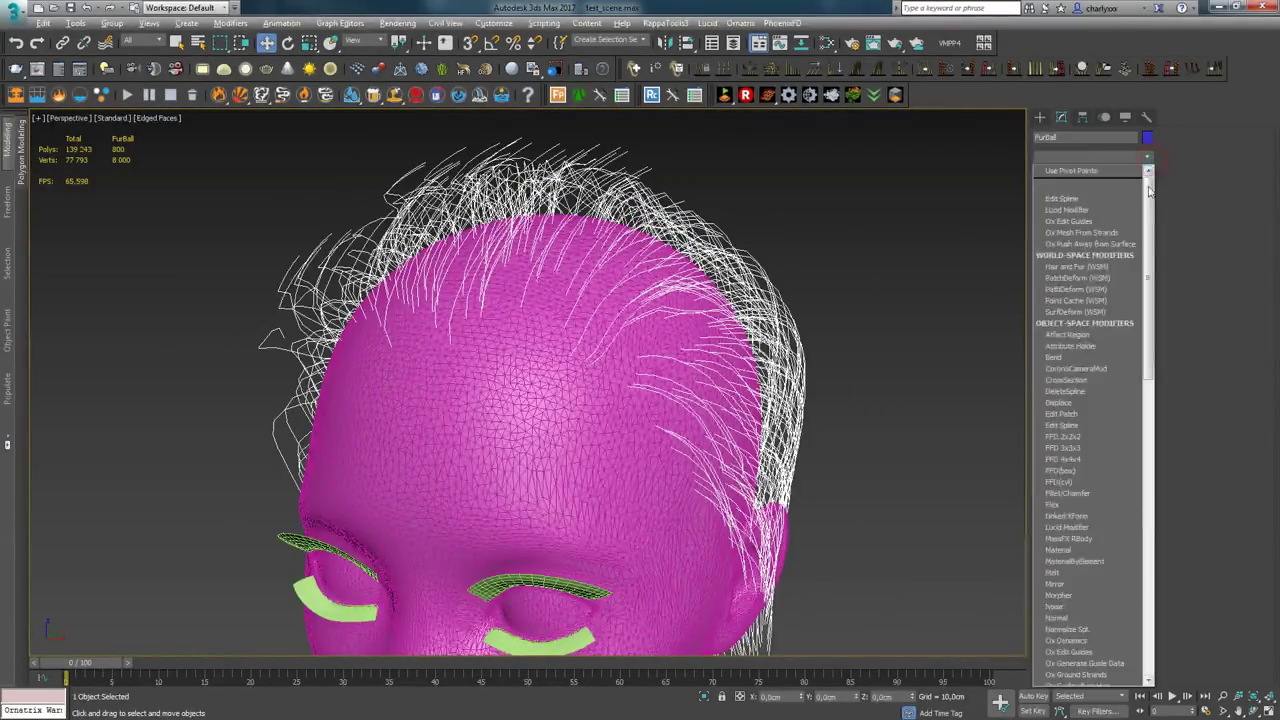
{"action": "left_click_drag", "start_coordinate": [1148, 178], "coordinate": [1179, 350]}
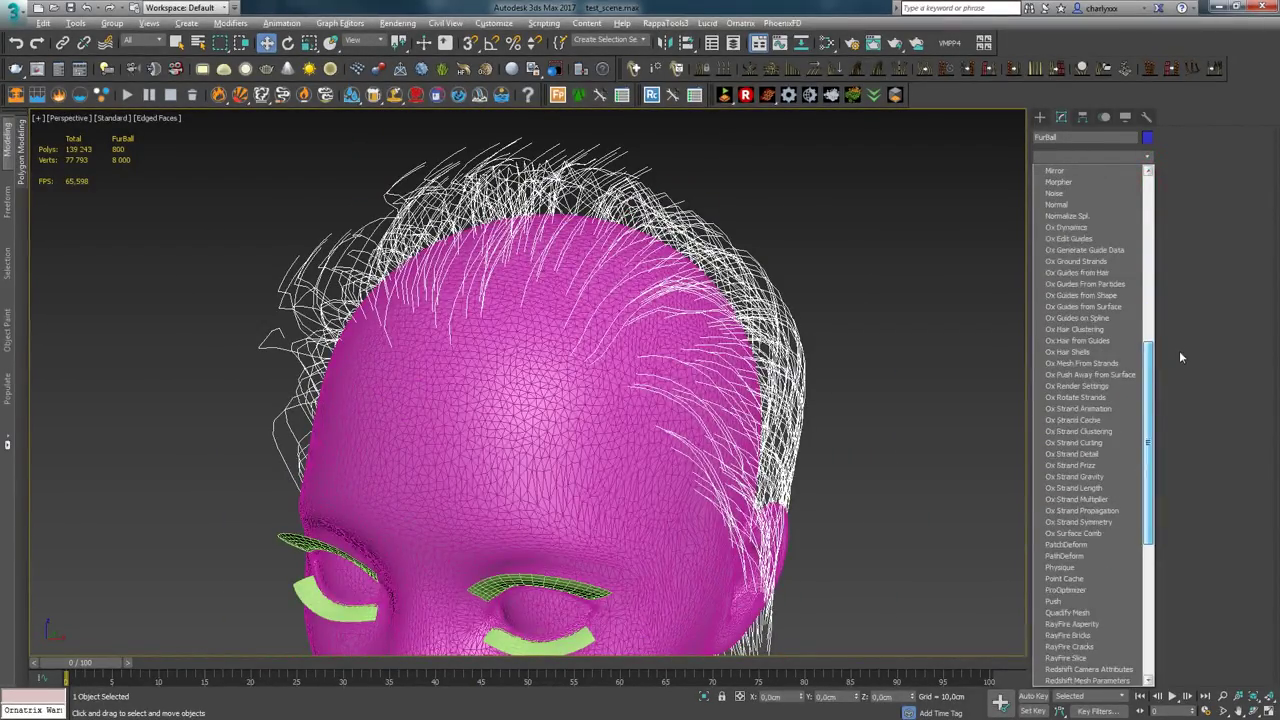
{"action": "left_click", "coordinate": [1085, 453]}
{"action": "middle_click_drag", "start_coordinate": [770, 289], "coordinate": [560, 198], "text": "alt"}
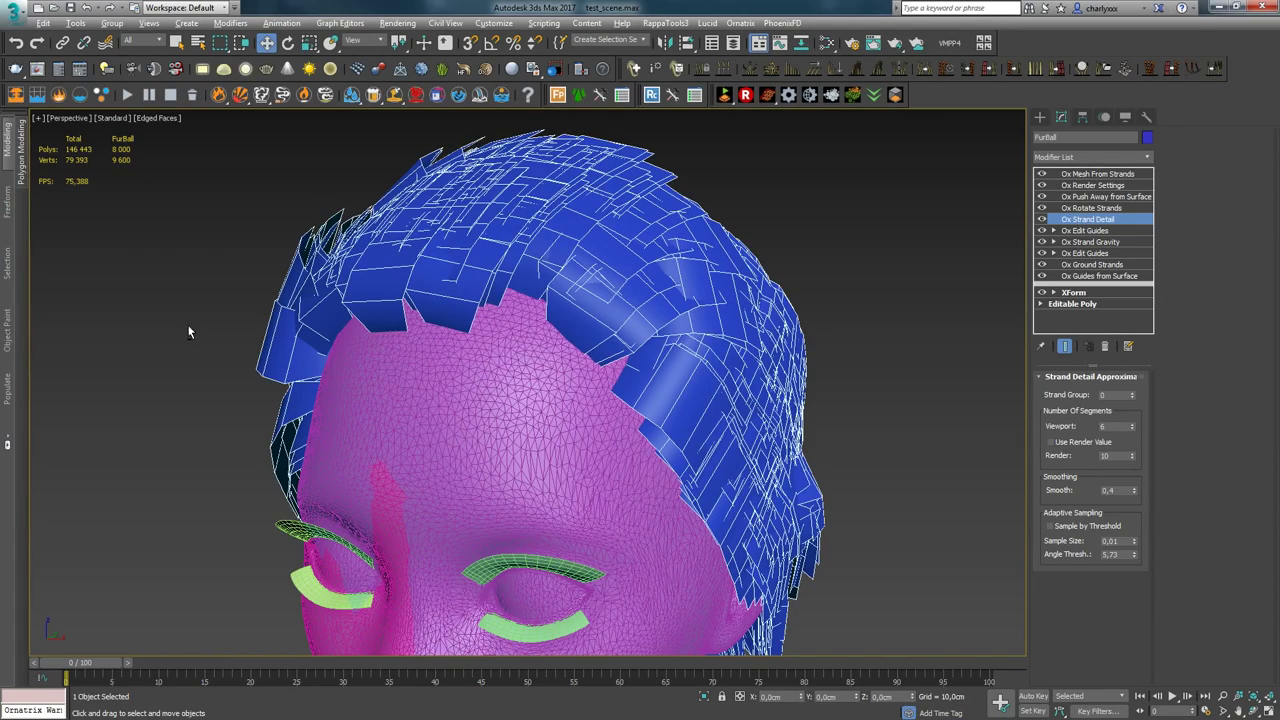
Configure the viewport statistics to show the triangle count instead of the polygon and vertex counts
{"action": "key", "text": "alt+b"}
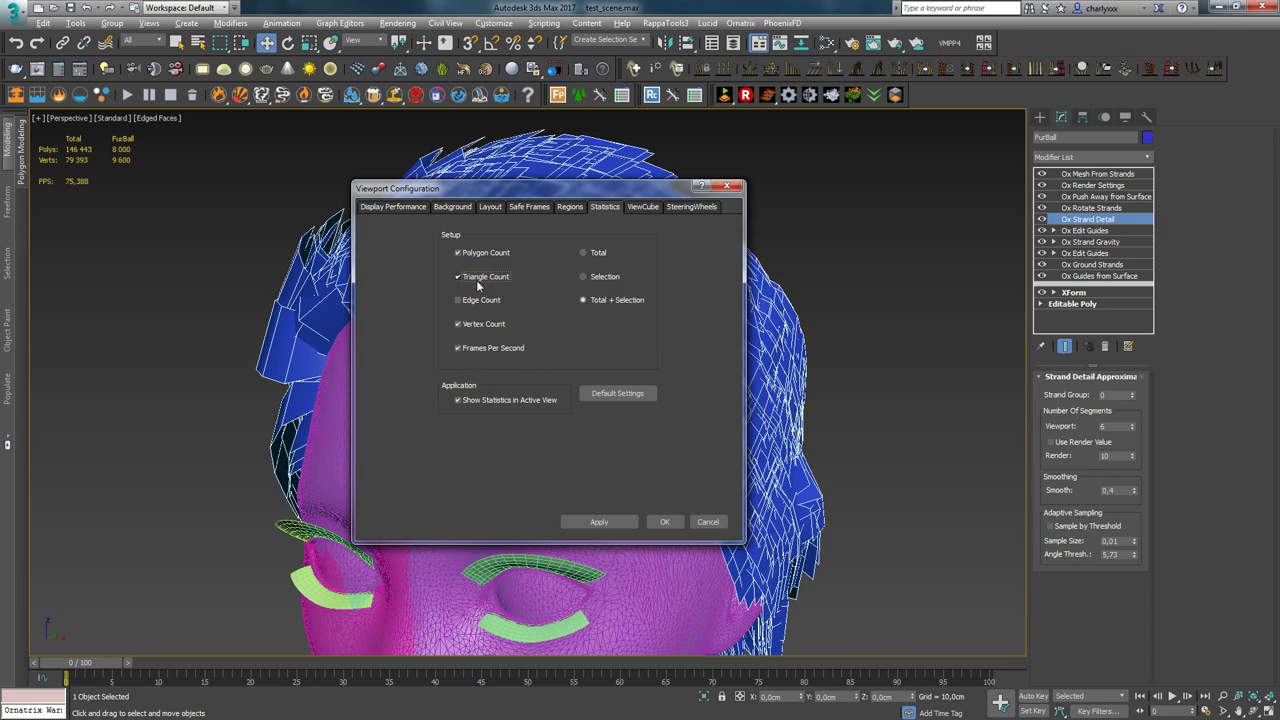
{"action": "left_click", "coordinate": [481, 325]}
{"action": "left_click", "coordinate": [655, 526]}
{"action": "middle_click_drag", "start_coordinate": [409, 374], "coordinate": [365, 370], "text": "alt"}
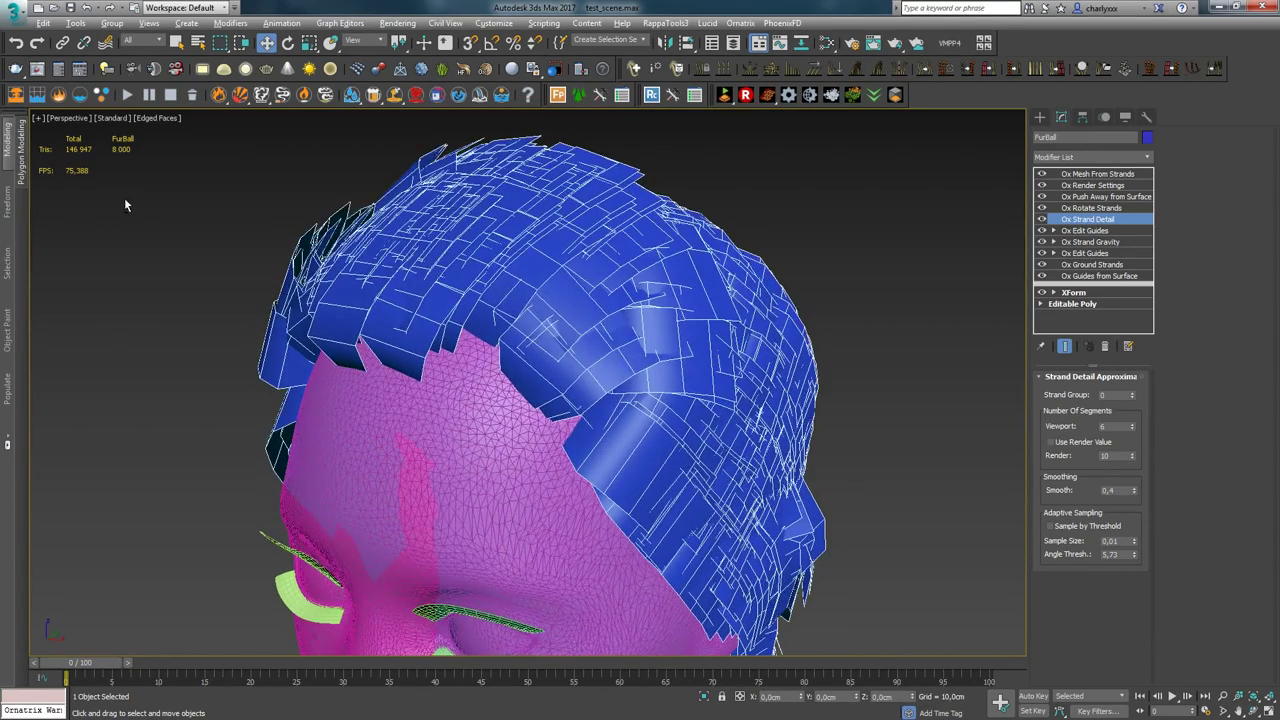
Reduce the Ox Strand Detail viewport segments to 3
{"action": "mouse_move", "coordinate": [580, 260]}
{"action": "middle_mouse_down", "text": "alt"}
{"action": "mouse_move", "coordinate": [594, 256]}
{"action": "mouse_move", "coordinate": [578, 253]}
{"action": "middle_mouse_up", "text": "alt"}
{"action": "middle_click_drag", "start_coordinate": [586, 313], "coordinate": [909, 341], "text": "alt"}
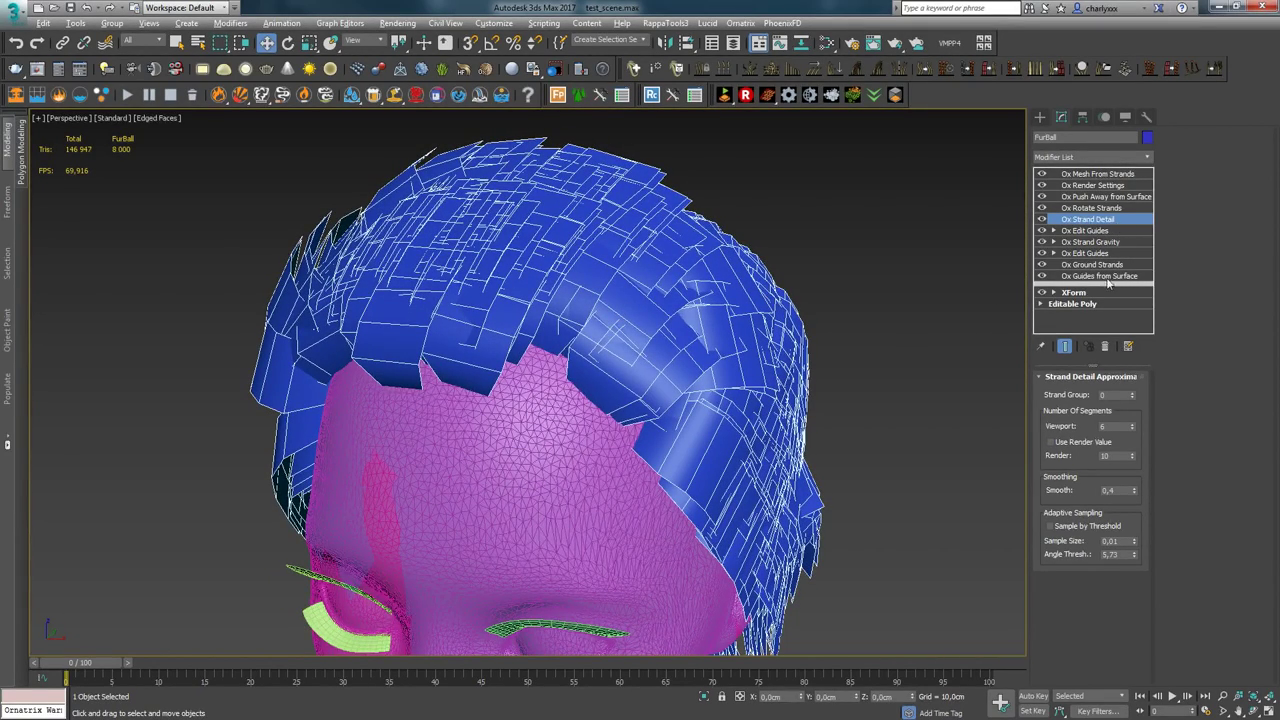
{"action": "left_click", "coordinate": [1133, 429]}
{"action": "left_click", "coordinate": [1133, 429]}
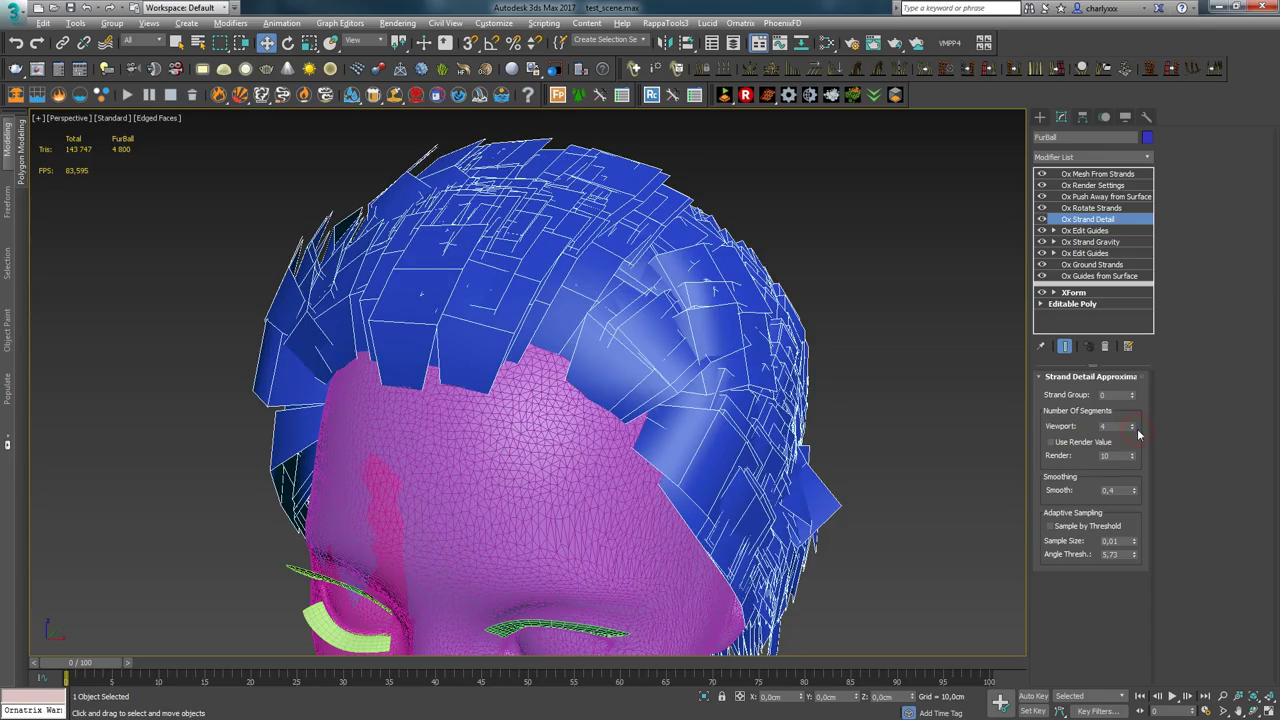
{"action": "middle_click_drag", "start_coordinate": [548, 372], "coordinate": [520, 540], "text": "alt"}
{"action": "middle_click_drag", "start_coordinate": [790, 350], "coordinate": [584, 183], "text": "alt"}
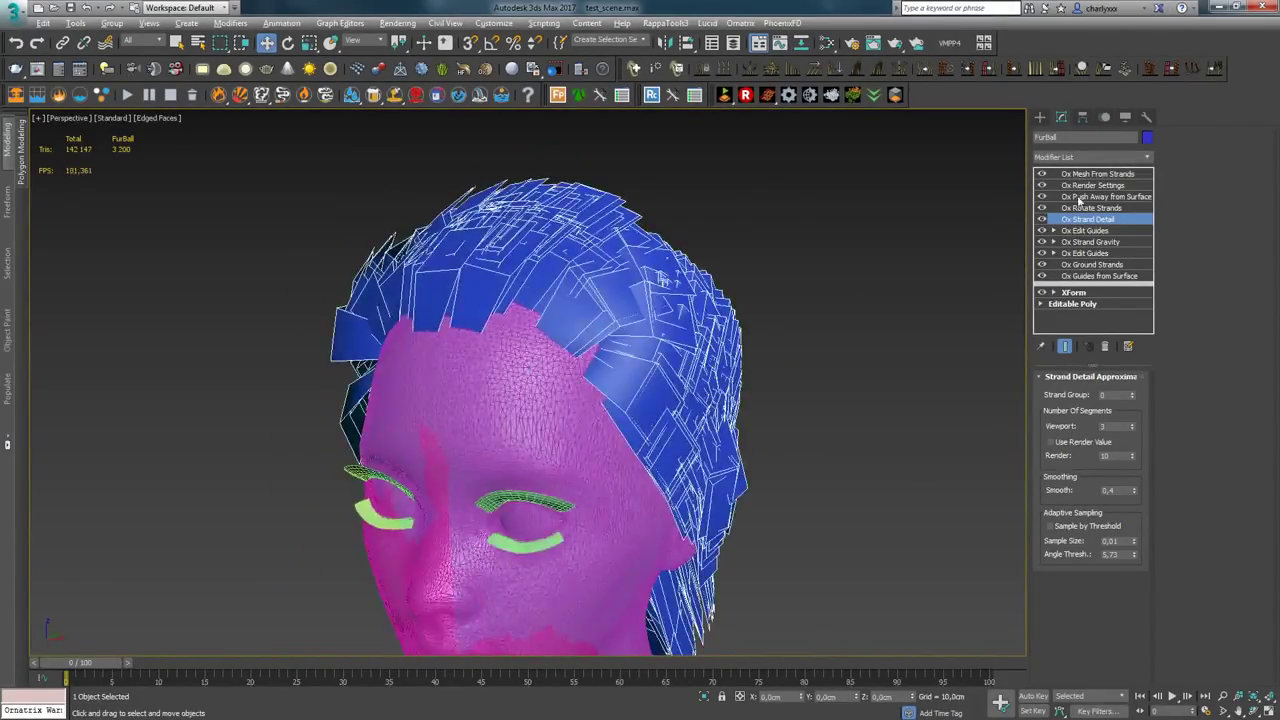
Enter root mode of the upper Ox Edit Guides and select guides on the back of the head
{"action": "left_click", "coordinate": [1088, 231]}
{"action": "left_click", "coordinate": [1072, 398]}
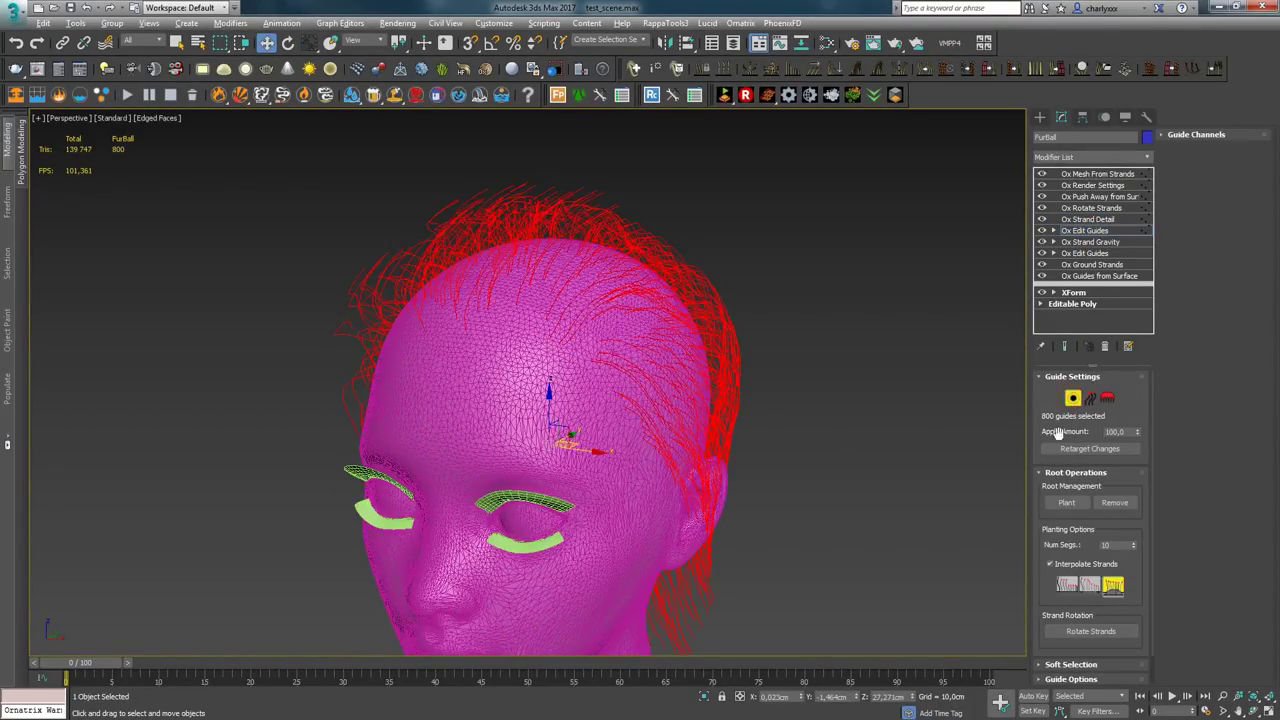
{"action": "left_click", "coordinate": [1072, 398]}
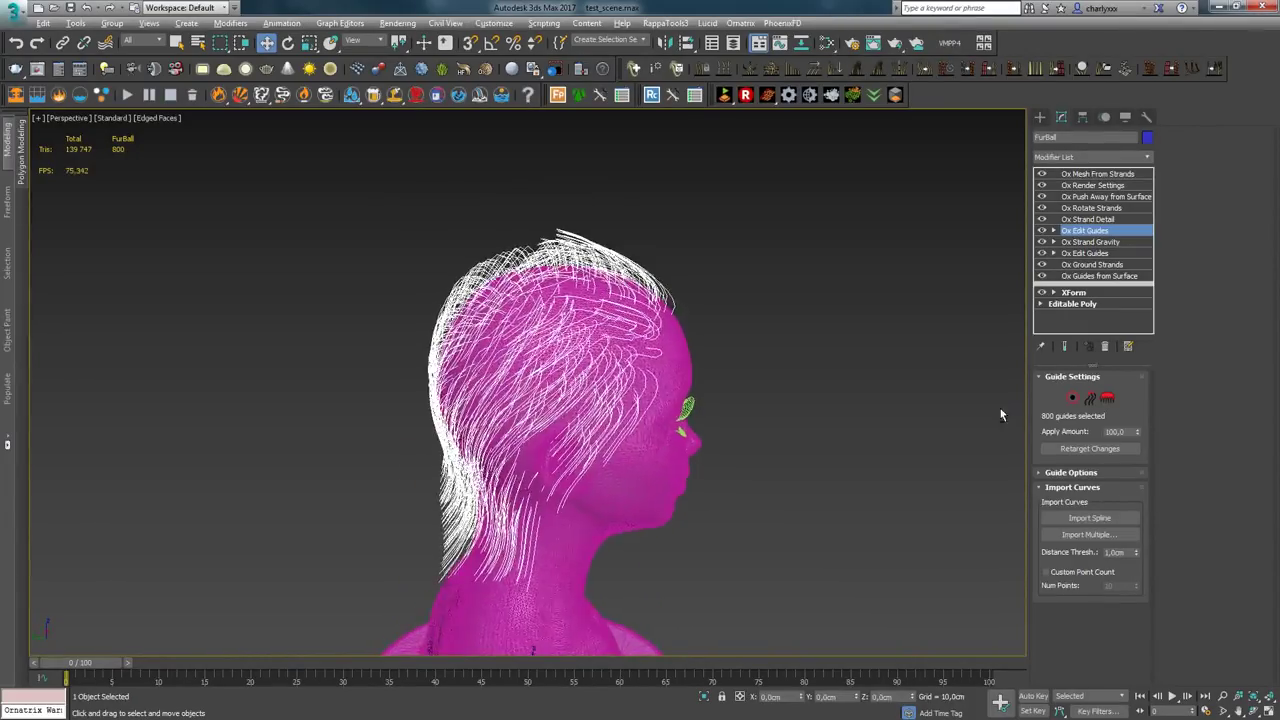
{"action": "left_click", "coordinate": [1072, 398]}
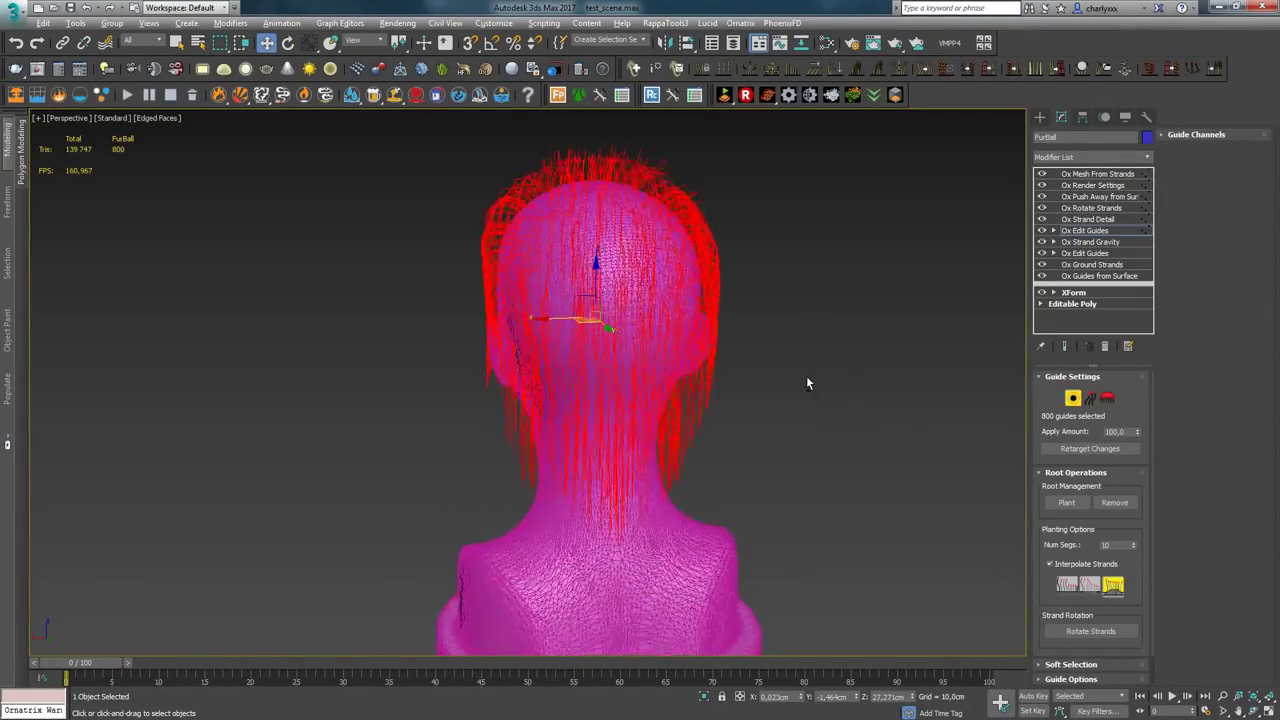
{"action": "scroll", "coordinate": [799, 429], "scroll_direction": "up", "scroll_amount": 5}
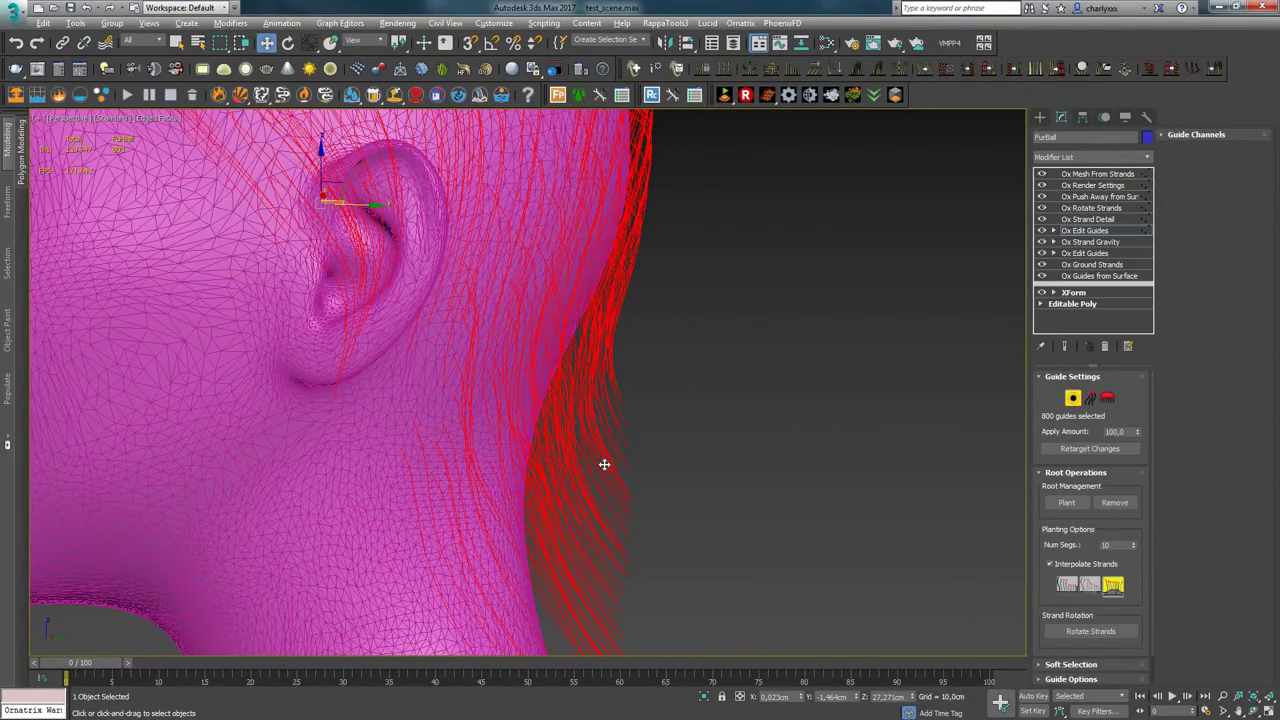
{"action": "middle_click_drag", "start_coordinate": [604, 464], "coordinate": [480, 455], "text": "alt"}
{"action": "scroll", "coordinate": [604, 460], "scroll_direction": "down", "scroll_amount": 5}
{"action": "left_click_drag", "start_coordinate": [660, 393], "coordinate": [605, 468]}
Select guide roots on the back of the head in the upper Ox Edit Guides and remove them to thin the hair
{"action": "left_click", "coordinate": [1107, 398]}
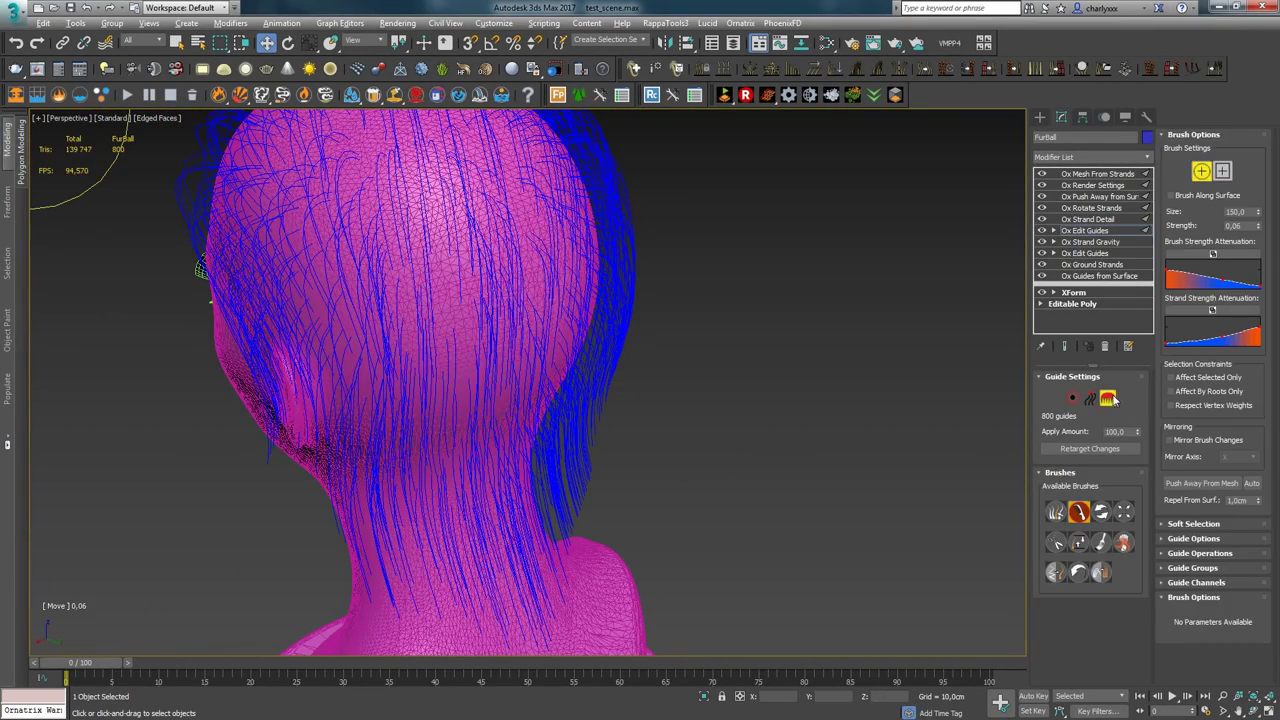
{"action": "left_click", "coordinate": [1055, 518]}
{"action": "middle_click_drag", "start_coordinate": [540, 420], "coordinate": [305, 430], "text": "alt"}
{"action": "left_click", "coordinate": [1071, 398]}
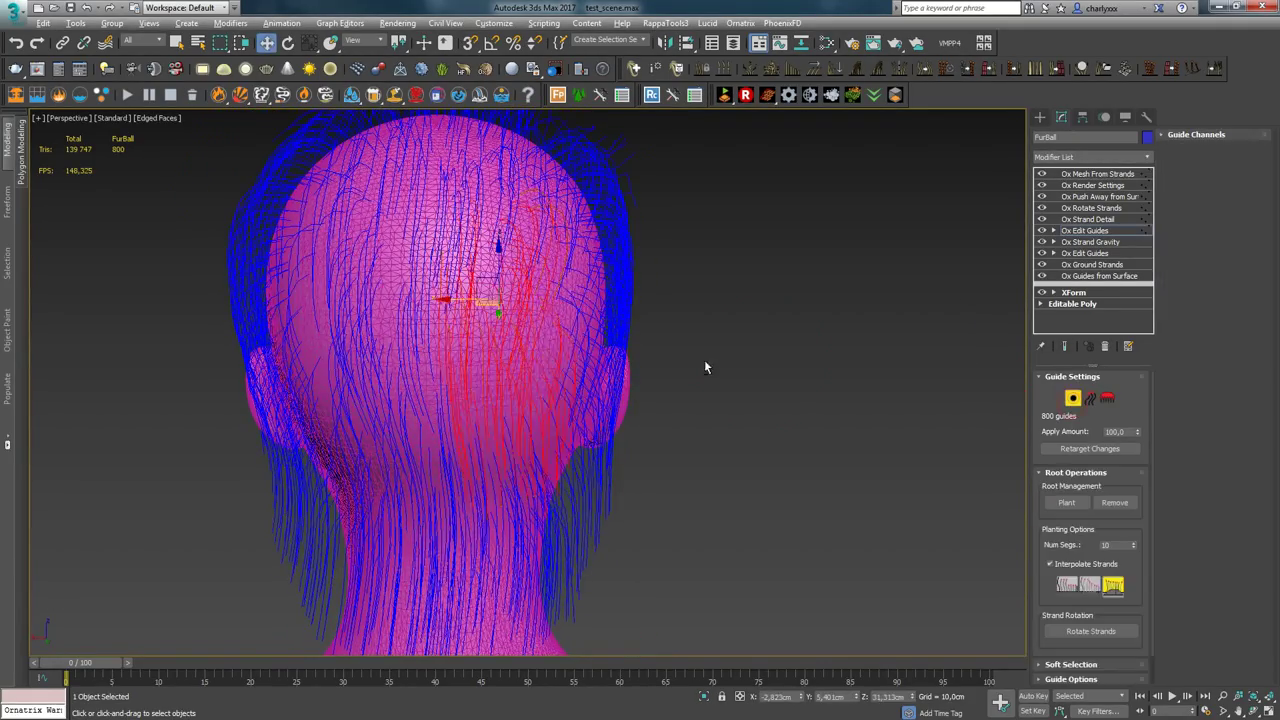
{"action": "mouse_move", "coordinate": [706, 363]}
{"action": "middle_mouse_down", "text": "alt"}
{"action": "mouse_move", "coordinate": [683, 349]}
{"action": "mouse_move", "coordinate": [697, 363]}
{"action": "middle_mouse_up", "text": "alt"}
{"action": "left_click", "coordinate": [1114, 503]}
{"action": "mouse_move", "coordinate": [630, 405]}
{"action": "middle_mouse_down", "text": "alt"}
{"action": "mouse_move", "coordinate": [659, 411]}
{"action": "mouse_move", "coordinate": [640, 400]}
{"action": "mouse_move", "coordinate": [614, 323]}
{"action": "mouse_move", "coordinate": [491, 371]}
{"action": "mouse_move", "coordinate": [311, 296]}
{"action": "mouse_move", "coordinate": [543, 294]}
{"action": "mouse_move", "coordinate": [514, 303]}
{"action": "mouse_move", "coordinate": [549, 304]}
{"action": "mouse_move", "coordinate": [540, 322]}
{"action": "mouse_move", "coordinate": [518, 284]}
{"action": "mouse_move", "coordinate": [560, 291]}
{"action": "mouse_move", "coordinate": [520, 365]}
{"action": "middle_mouse_up", "text": "alt"}
Turn off the edged-faces display and thin out more guides around the head in the upper Ox Edit Guides
{"action": "key", "text": "F4"}
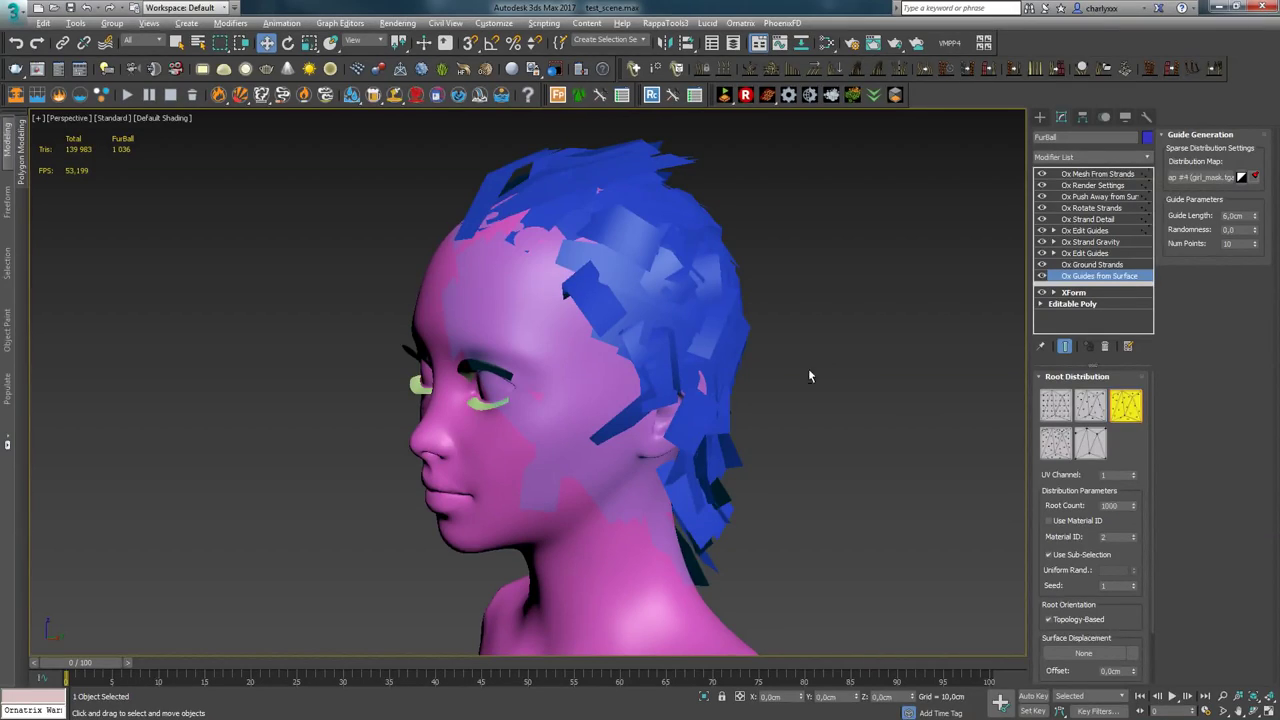
{"action": "middle_click_drag", "start_coordinate": [810, 376], "coordinate": [895, 383], "text": "alt"}
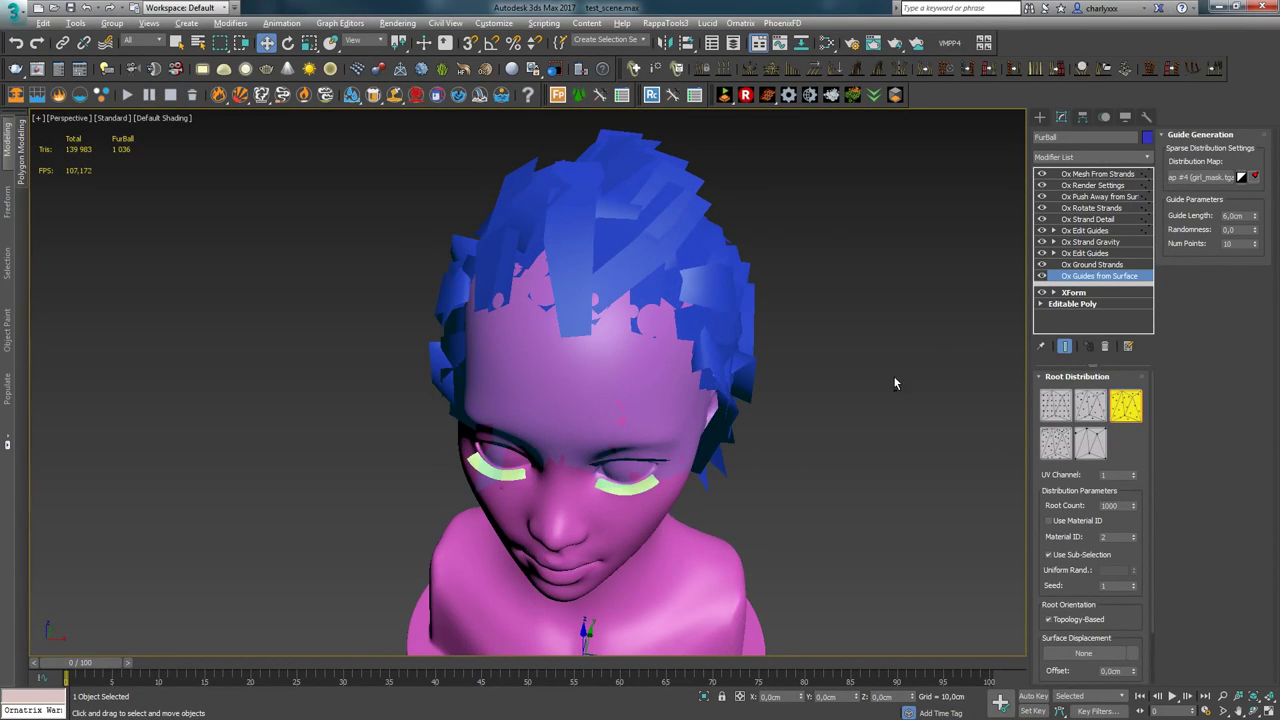
{"action": "left_click", "coordinate": [1098, 231]}
{"action": "middle_click_drag", "start_coordinate": [762, 377], "coordinate": [690, 375], "text": "alt"}
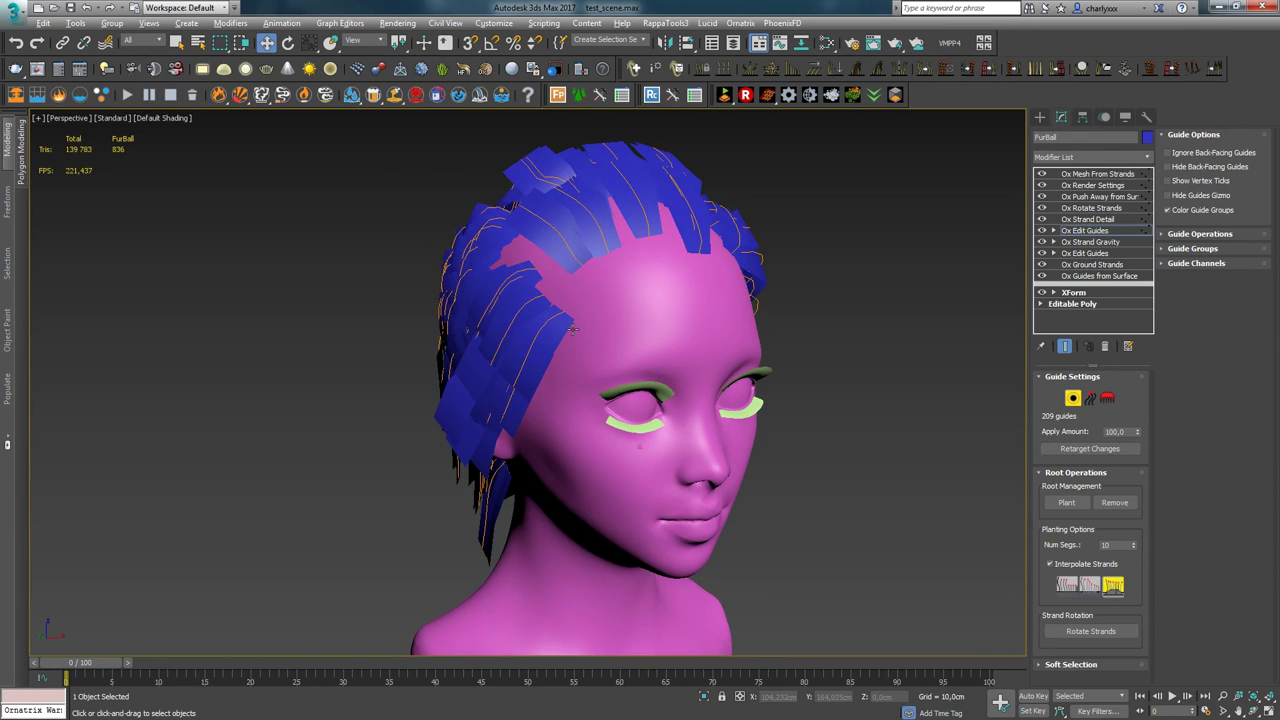
{"action": "middle_click_drag", "start_coordinate": [164, 232], "coordinate": [640, 285], "text": "alt"}
{"action": "mouse_move", "coordinate": [735, 349]}
{"action": "middle_mouse_down", "text": "alt"}
{"action": "mouse_move", "coordinate": [564, 354]}
{"action": "mouse_move", "coordinate": [620, 330]}
{"action": "mouse_move", "coordinate": [673, 352]}
{"action": "mouse_move", "coordinate": [720, 330]}
{"action": "middle_mouse_up", "text": "alt"}
Set the Global Radius in Ox Render Settings to about 1.984 cm so the wider strips cover the scalp
{"action": "left_click", "coordinate": [1095, 185]}
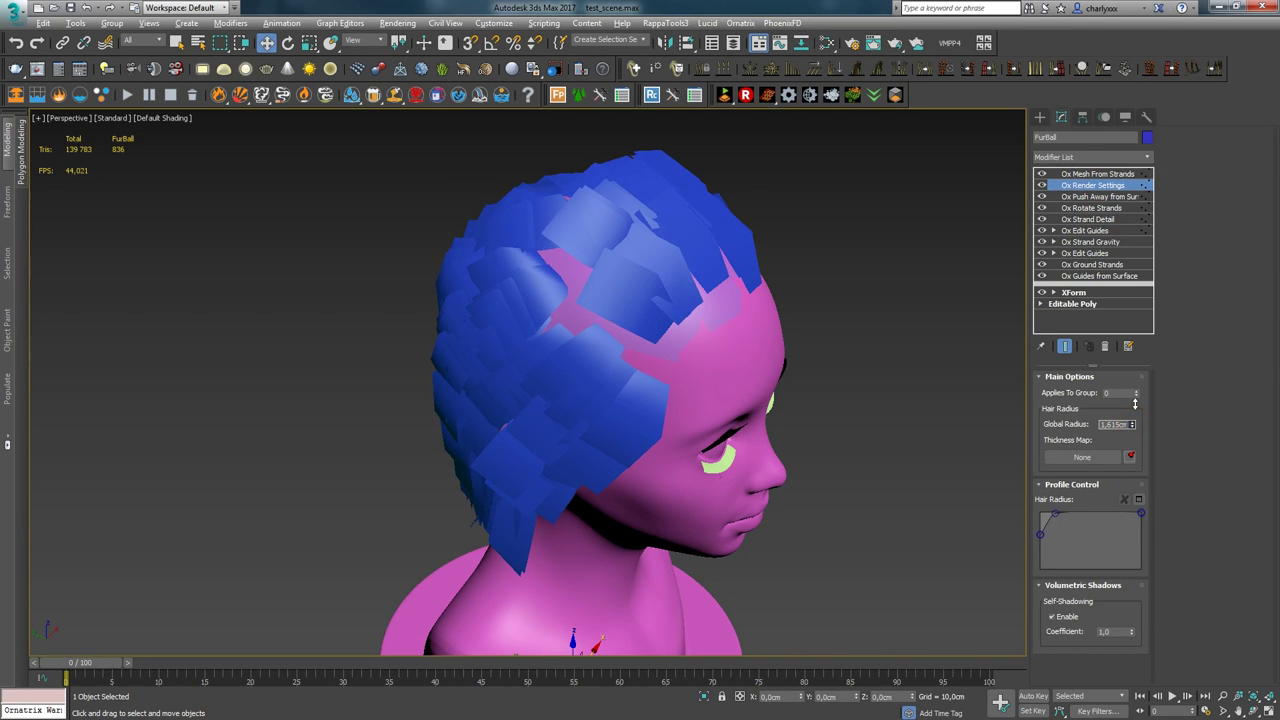
{"action": "middle_click_drag", "start_coordinate": [700, 300], "coordinate": [814, 273], "text": "alt"}
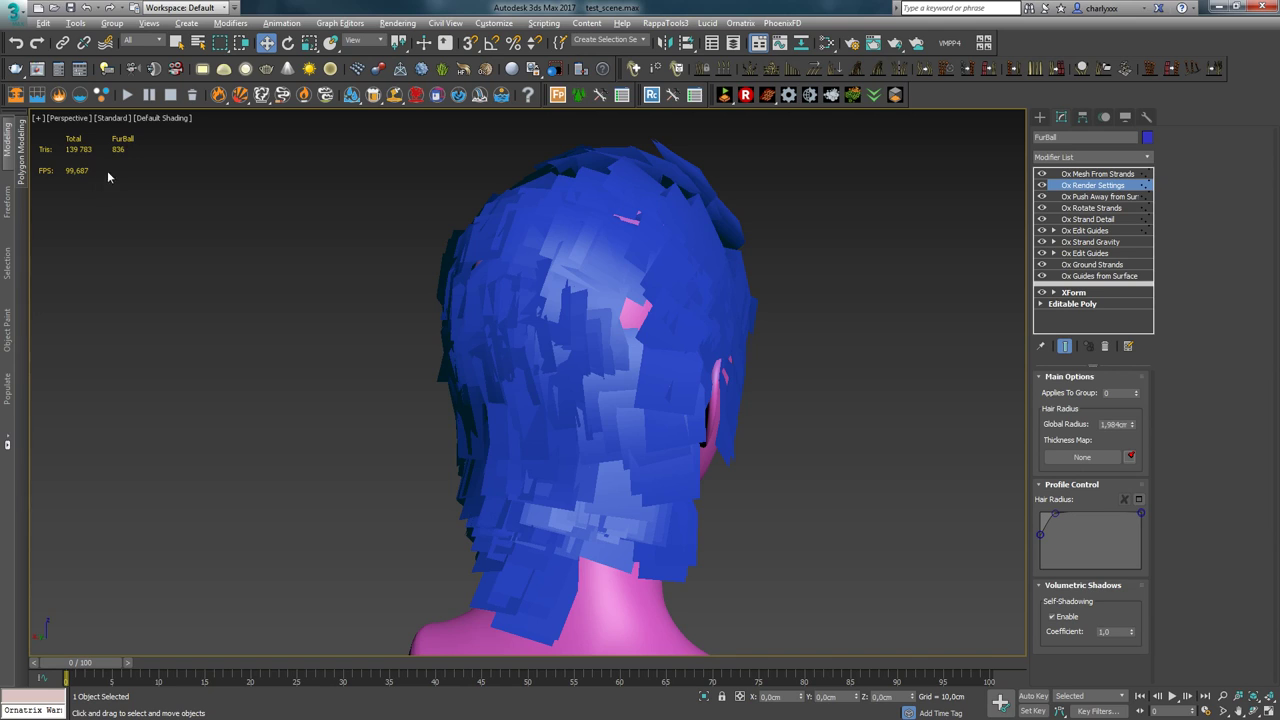
{"action": "middle_click_drag", "start_coordinate": [529, 309], "coordinate": [668, 275], "text": "alt"}
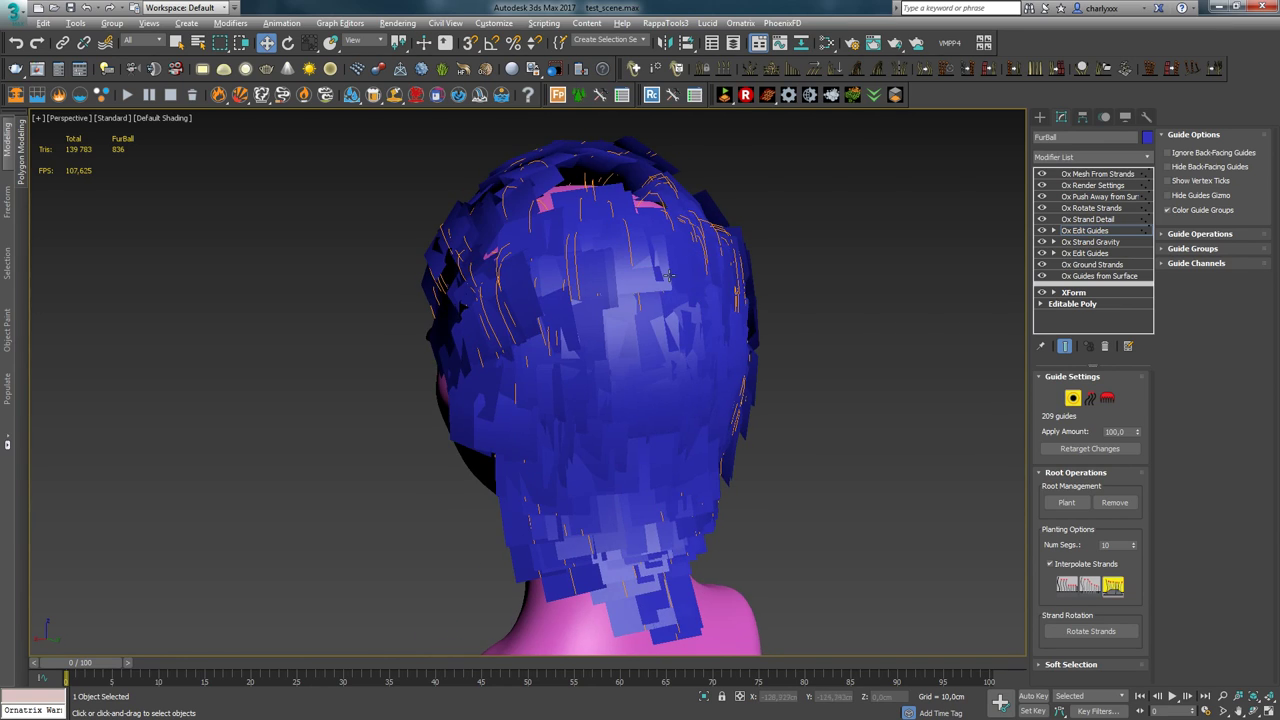
Hide the end result, plant new guides on the bare areas of the crown and back of the head, and show the full stack again
{"action": "left_click", "coordinate": [1063, 346]}
{"action": "middle_click_drag", "start_coordinate": [560, 285], "coordinate": [646, 245], "text": "alt"}
{"action": "scroll", "coordinate": [649, 280], "scroll_direction": "up", "scroll_amount": 2}
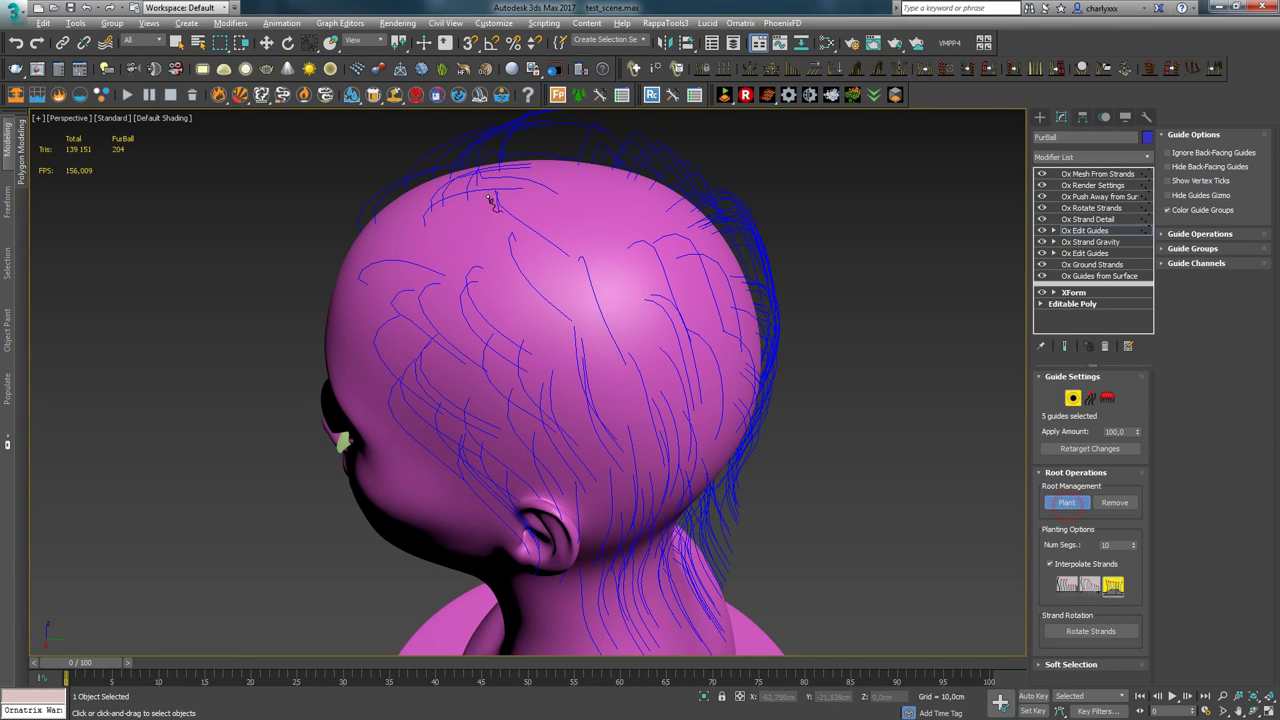
{"action": "middle_click_drag", "start_coordinate": [626, 208], "coordinate": [818, 340], "text": "alt"}
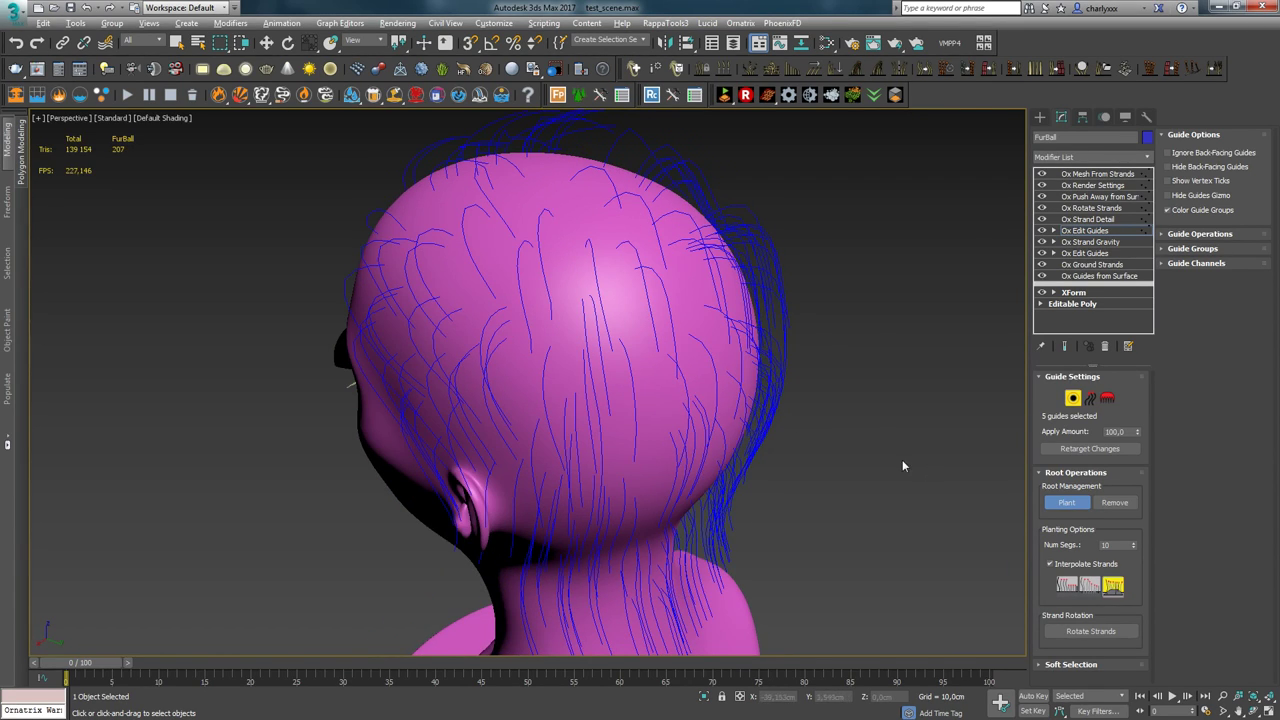
{"action": "middle_click_drag", "start_coordinate": [703, 349], "coordinate": [990, 370], "text": "alt"}
{"action": "middle_click_drag", "start_coordinate": [190, 200], "coordinate": [85, 195], "text": "alt"}
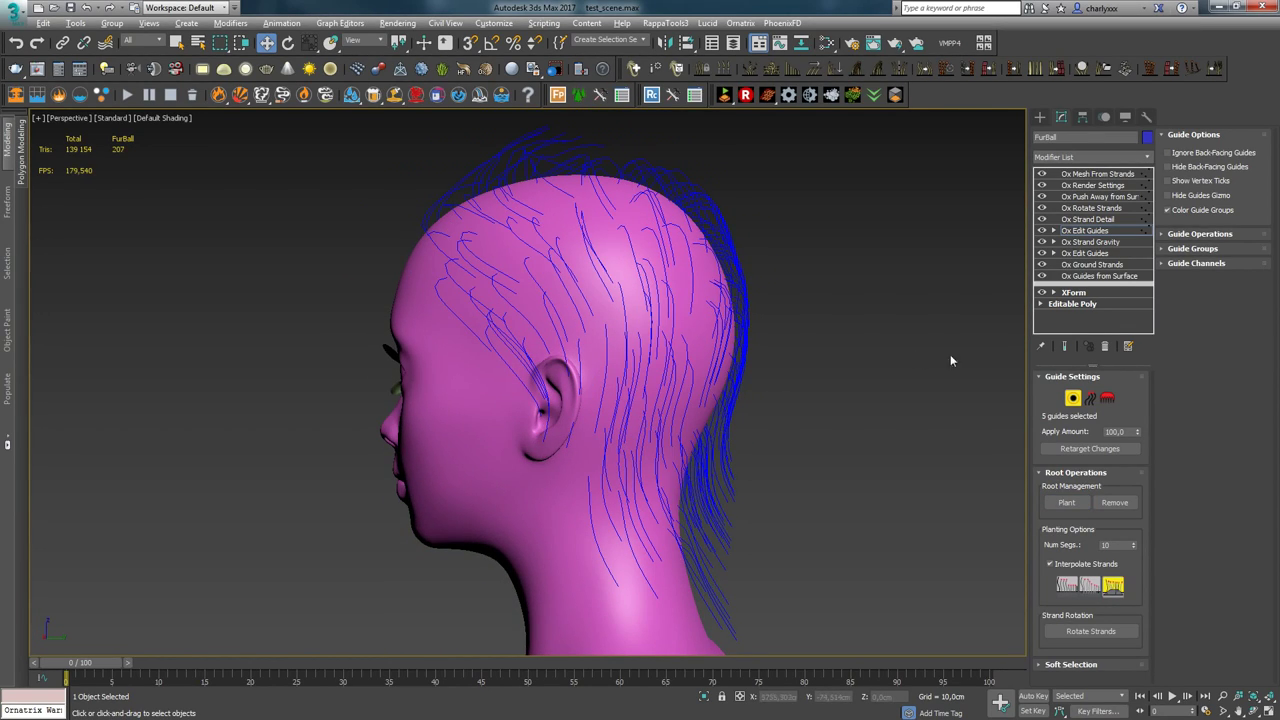
{"action": "left_click", "coordinate": [1064, 345]}
{"action": "middle_click_drag", "start_coordinate": [211, 298], "coordinate": [209, 334], "text": "alt"}
{"action": "middle_click_drag", "start_coordinate": [480, 341], "coordinate": [576, 336], "text": "alt"}
Switch the upper Ox Edit Guides to brush mode and turn on the end result display for brushing
{"action": "left_click", "coordinate": [1077, 231]}
{"action": "left_click", "coordinate": [1107, 398]}
{"action": "mouse_move", "coordinate": [686, 338]}
{"action": "middle_mouse_down", "text": "alt"}
{"action": "mouse_move", "coordinate": [740, 331]}
{"action": "mouse_move", "coordinate": [632, 336]}
{"action": "middle_mouse_up", "text": "alt"}
{"action": "middle_click_drag", "start_coordinate": [688, 455], "coordinate": [727, 461], "text": "alt"}
{"action": "left_click", "coordinate": [1065, 346]}
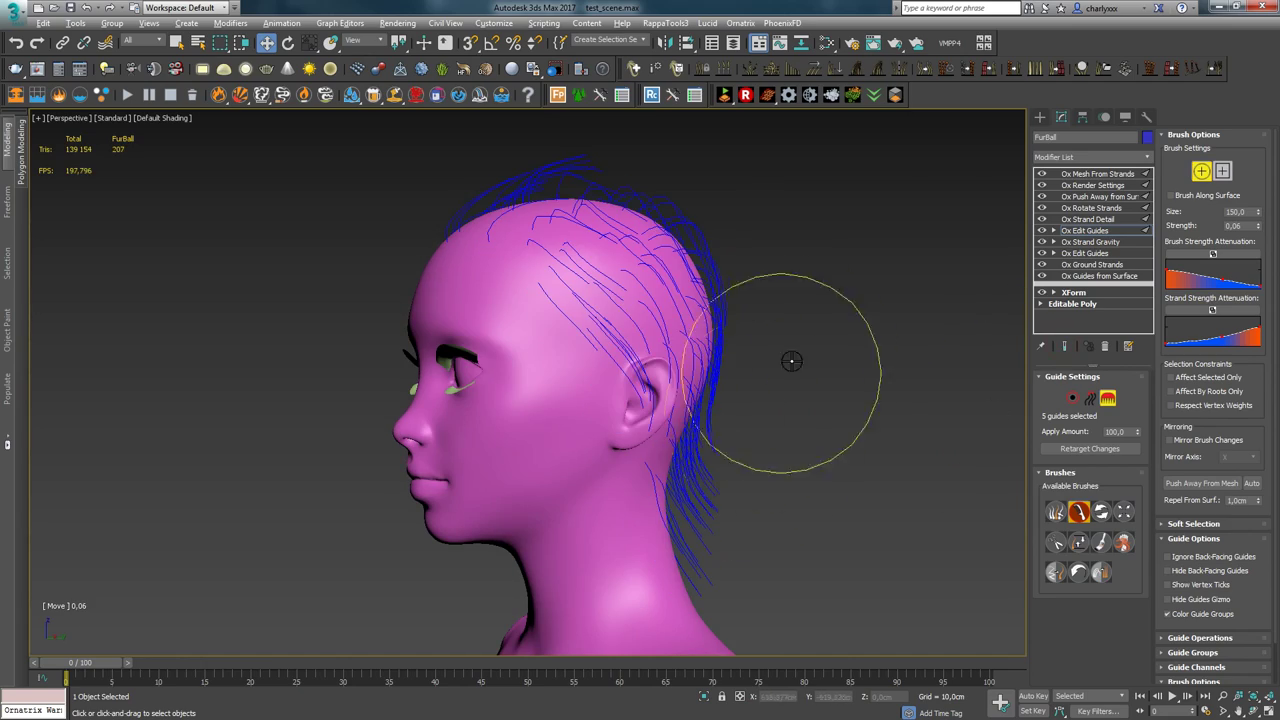
Raise the Move brush strength to 2.4 and brush the hair strips at the back of the head
{"action": "middle_click_drag", "start_coordinate": [684, 389], "coordinate": [668, 398], "text": "alt"}
{"action": "middle_click_drag", "start_coordinate": [666, 207], "coordinate": [518, 300], "text": "alt"}
{"action": "middle_click_drag", "start_coordinate": [516, 407], "coordinate": [449, 383], "text": "alt"}
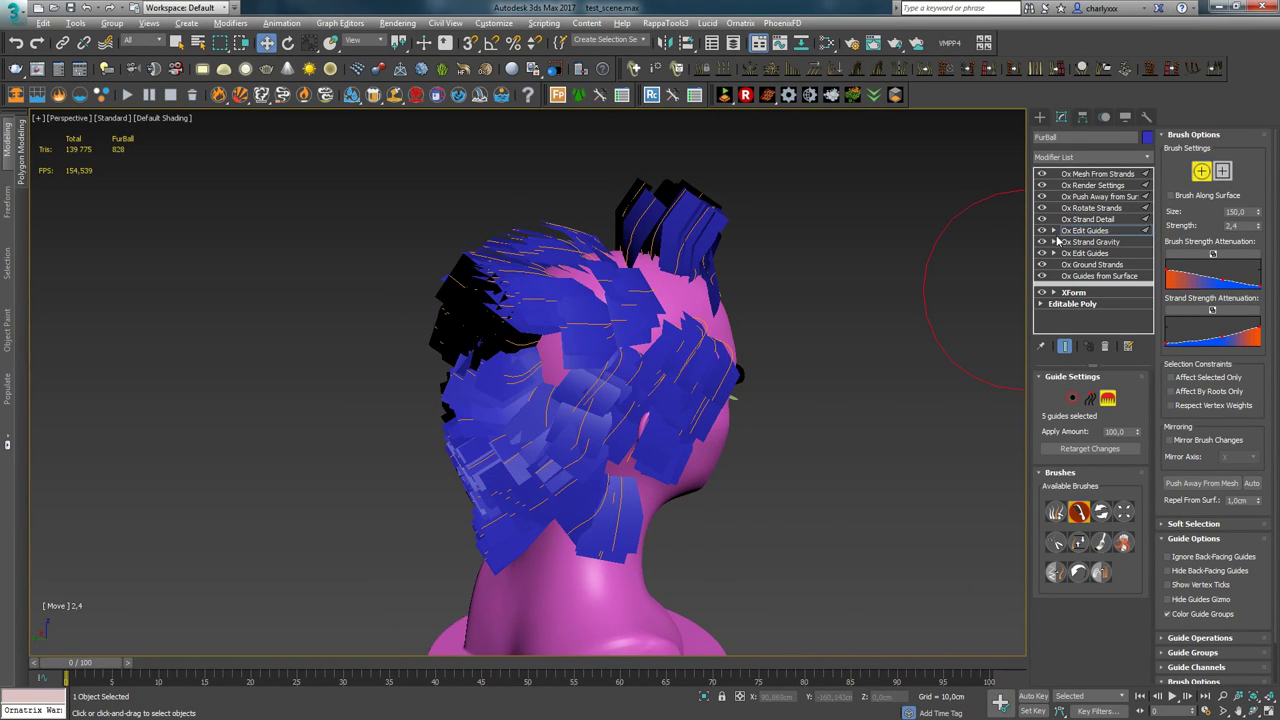
{"action": "middle_click_drag", "start_coordinate": [562, 291], "coordinate": [540, 290], "text": "alt"}
{"action": "left_click_drag", "start_coordinate": [461, 272], "coordinate": [463, 285]}
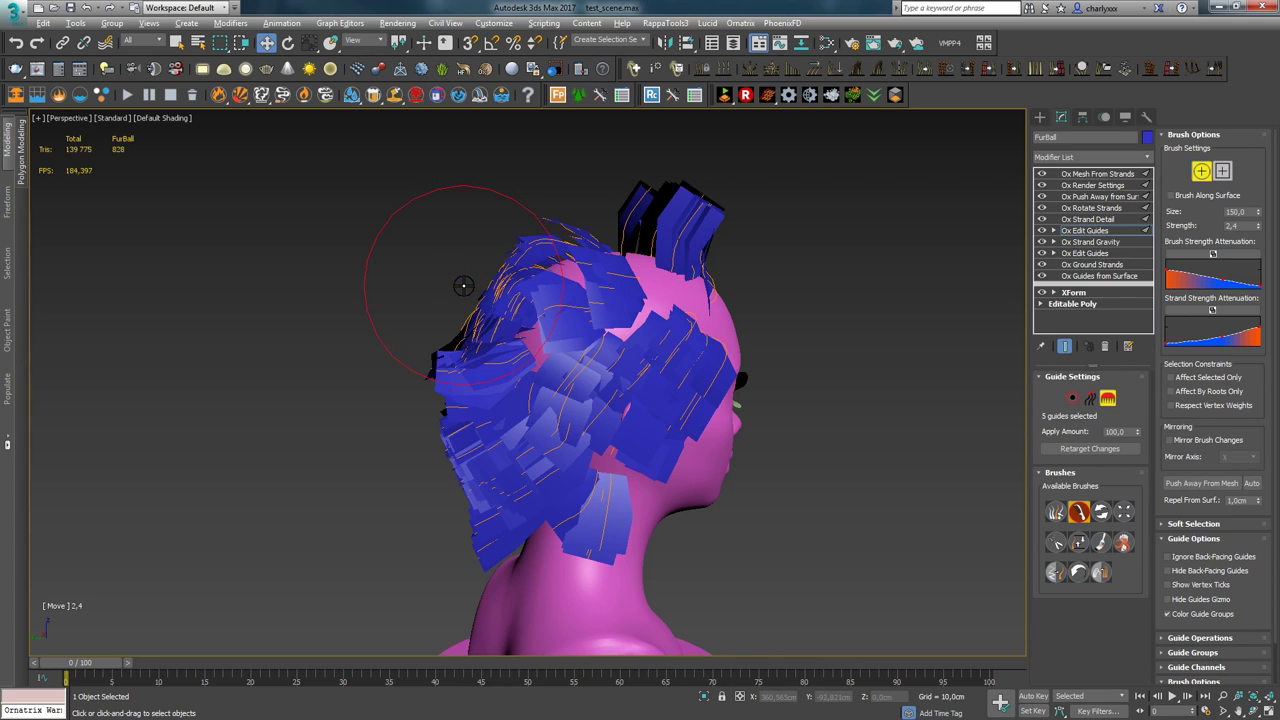